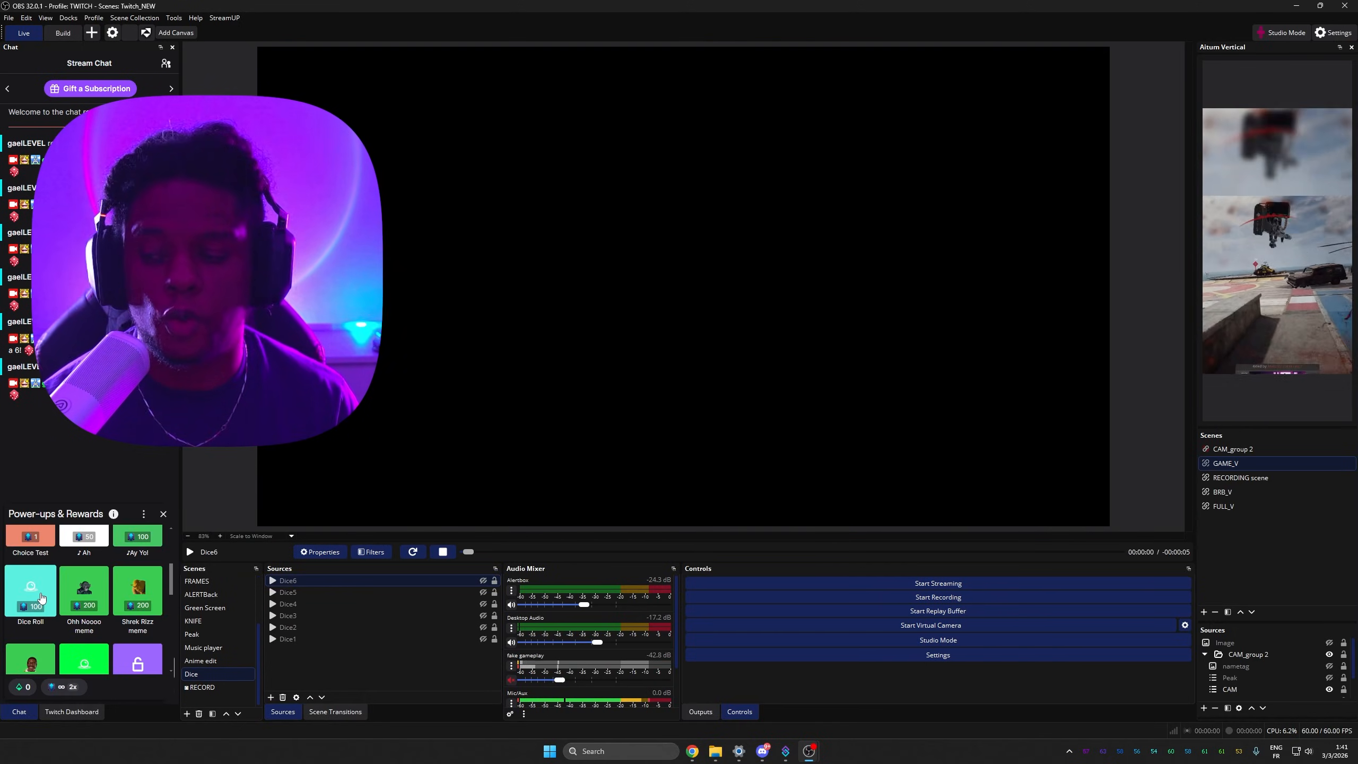
# Step: Open the Dice scene to view its dice media sources
pyautogui.click(51, 626)
pyautogui.click(80, 648)
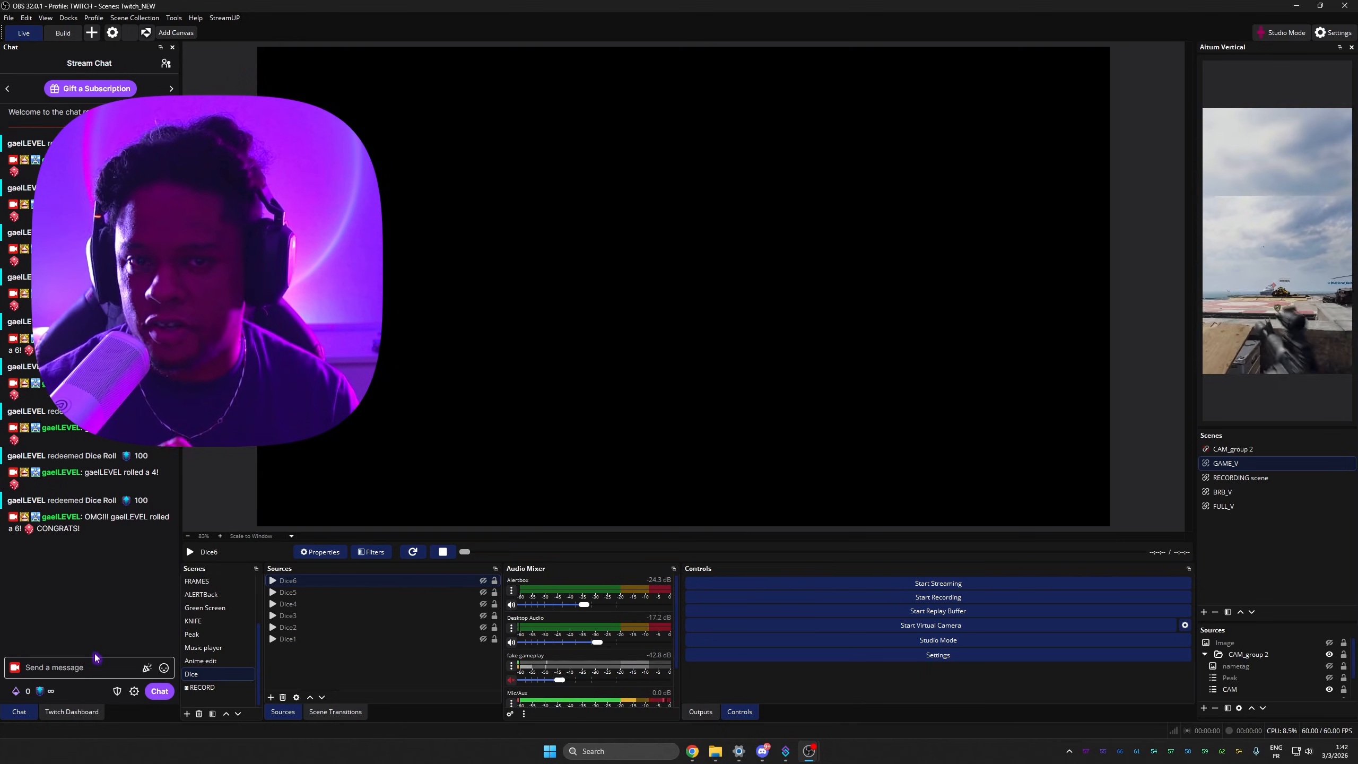
pyautogui.click(353, 617)
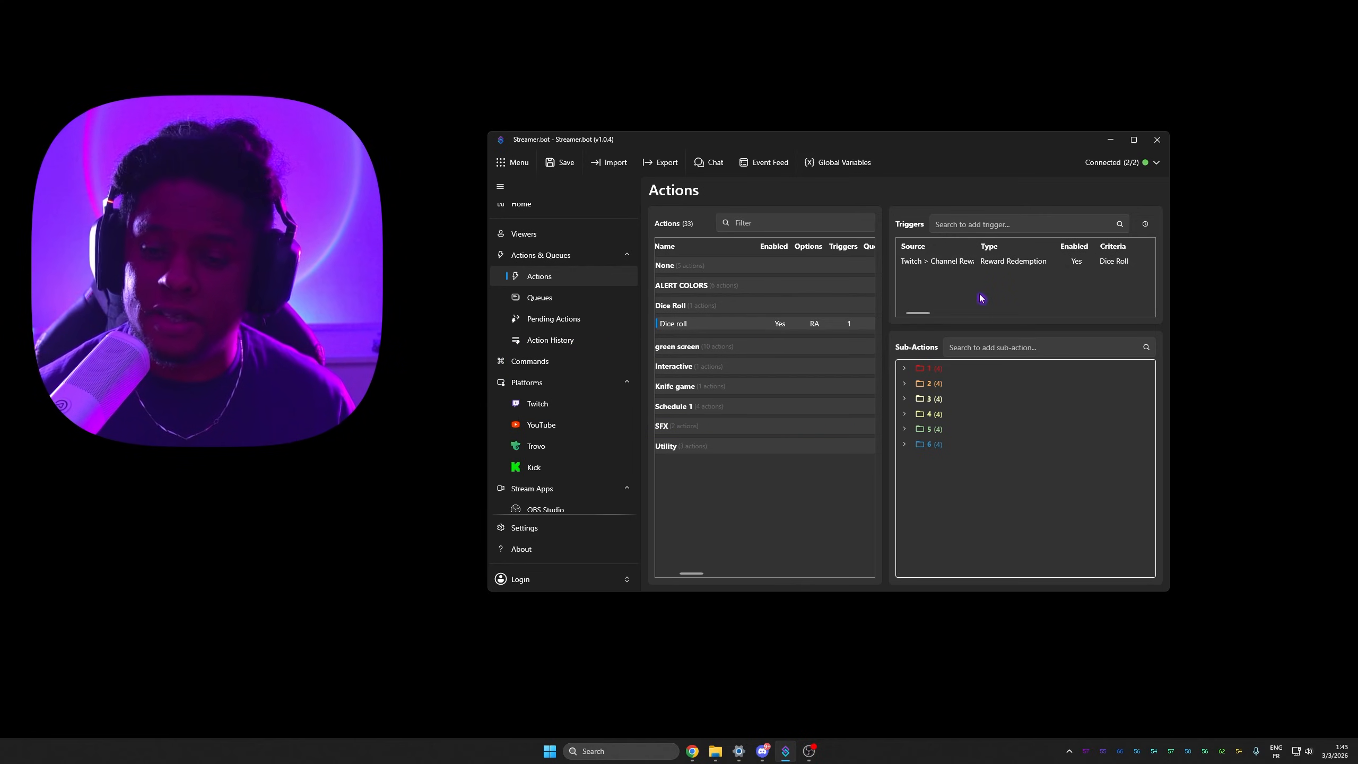
pyautogui.rightClick(976, 261)
pyautogui.moveTo(989, 395)
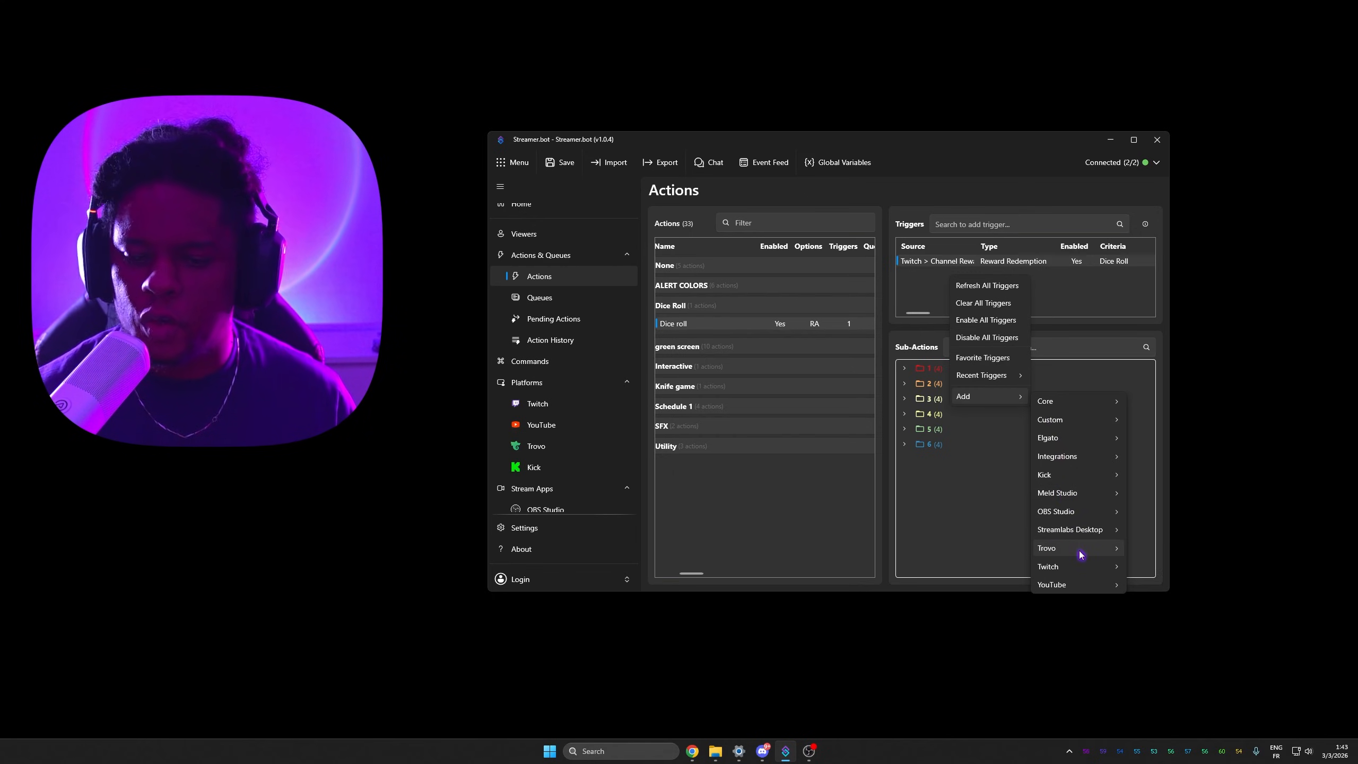
pyautogui.moveTo(1061, 585)
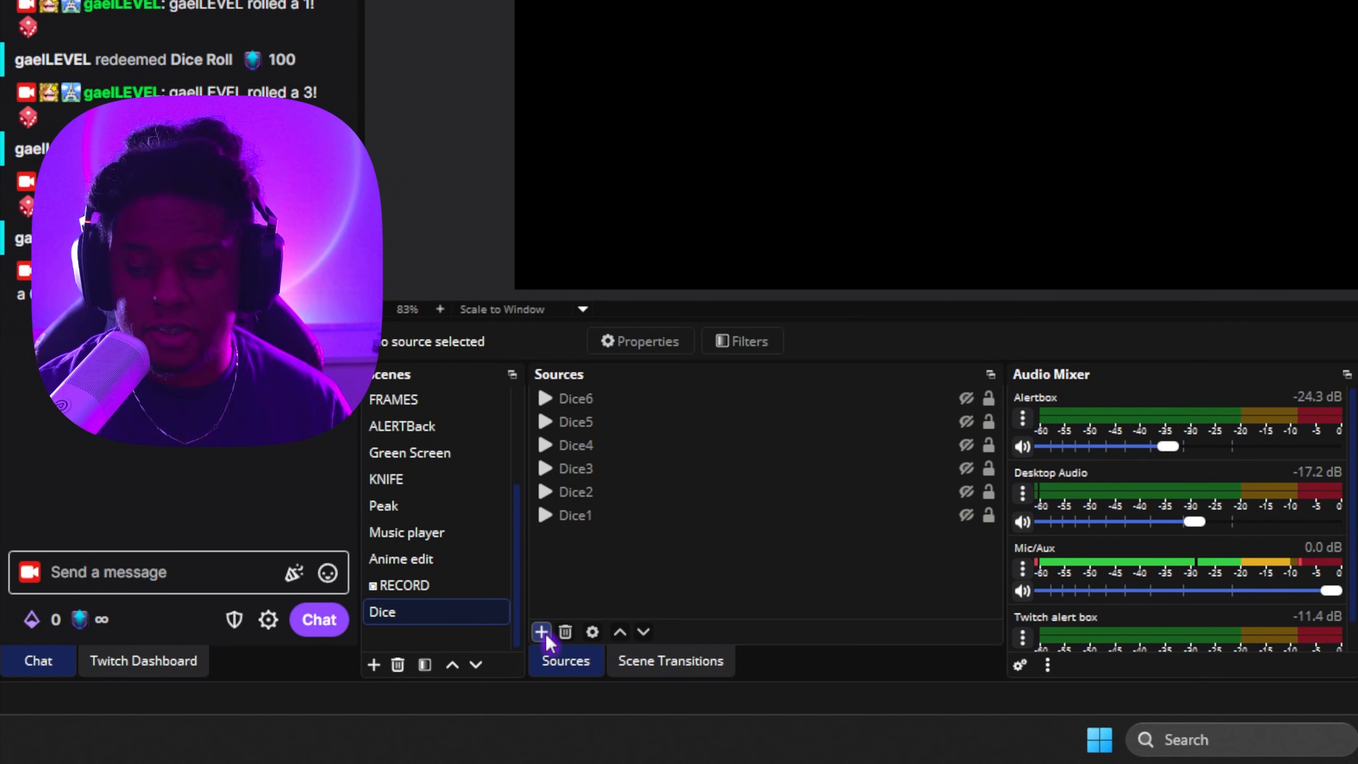
# Step: Add a media source named Dice1 to the Dice scene using the Dice1.webm file from the White dots folder, then hide it
pyautogui.click(544, 633)
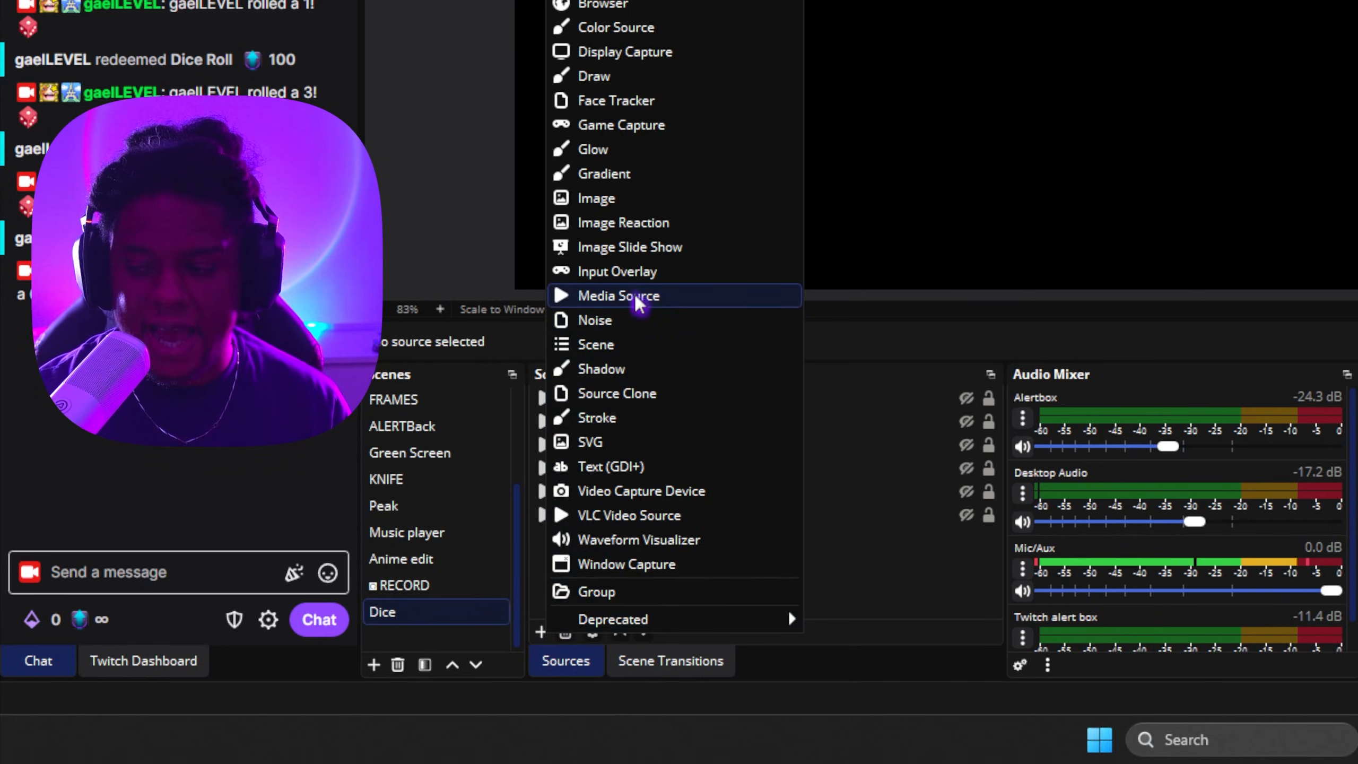
pyautogui.click(662, 297)
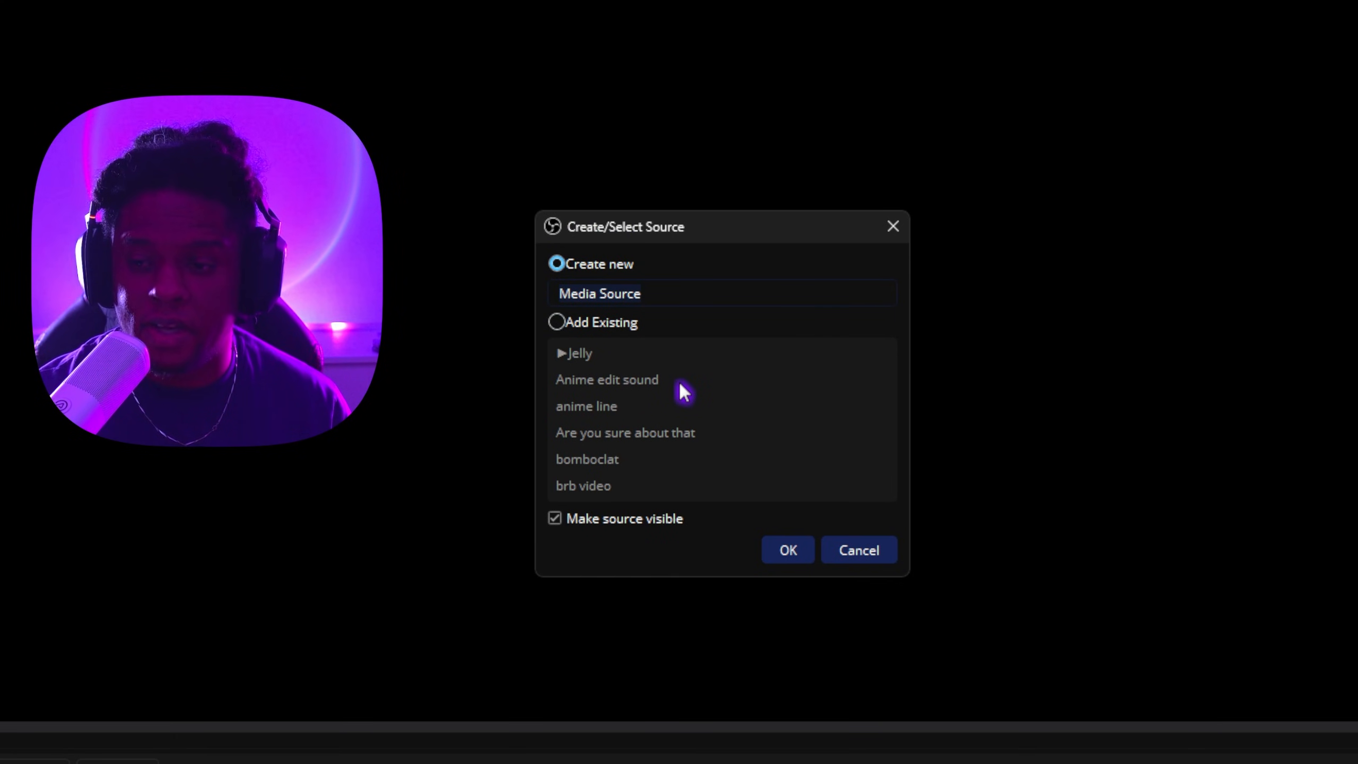
pyautogui.write('Dice')
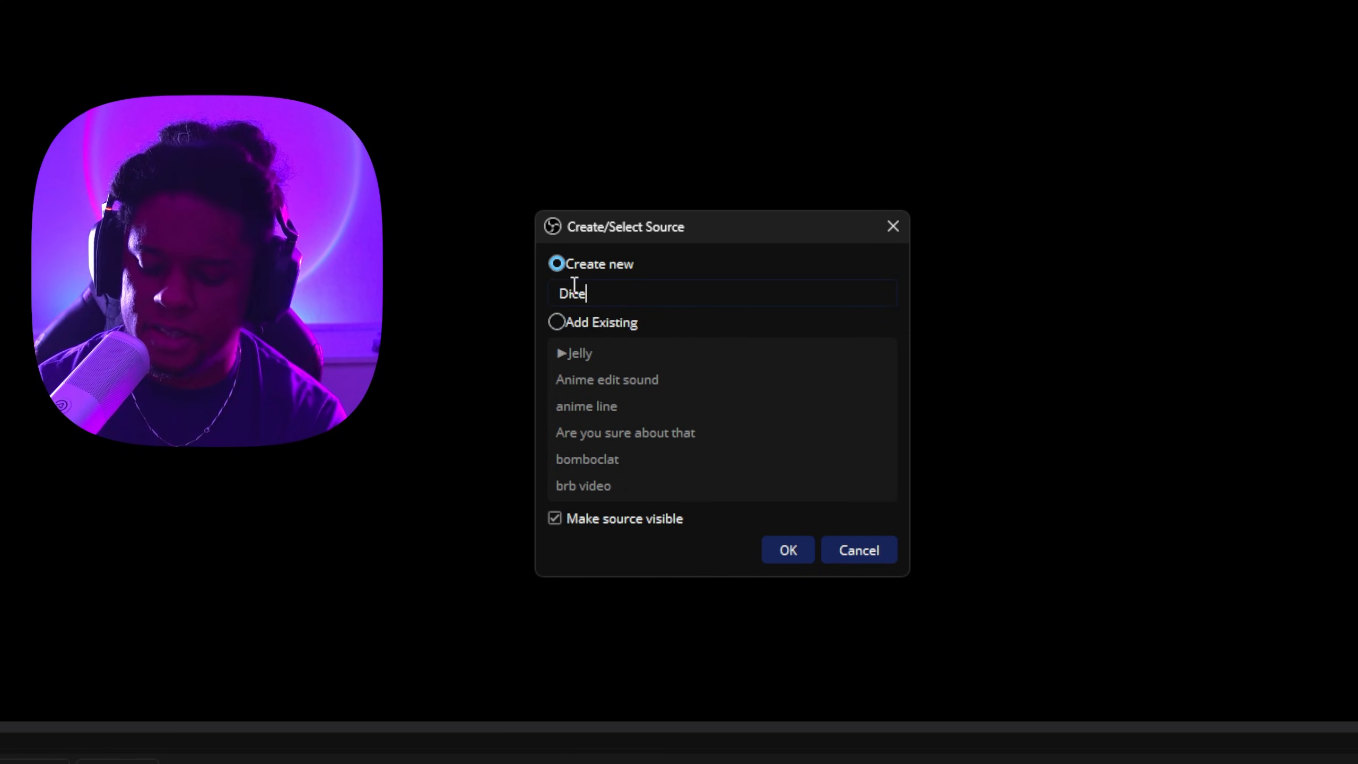
pyautogui.write('1')
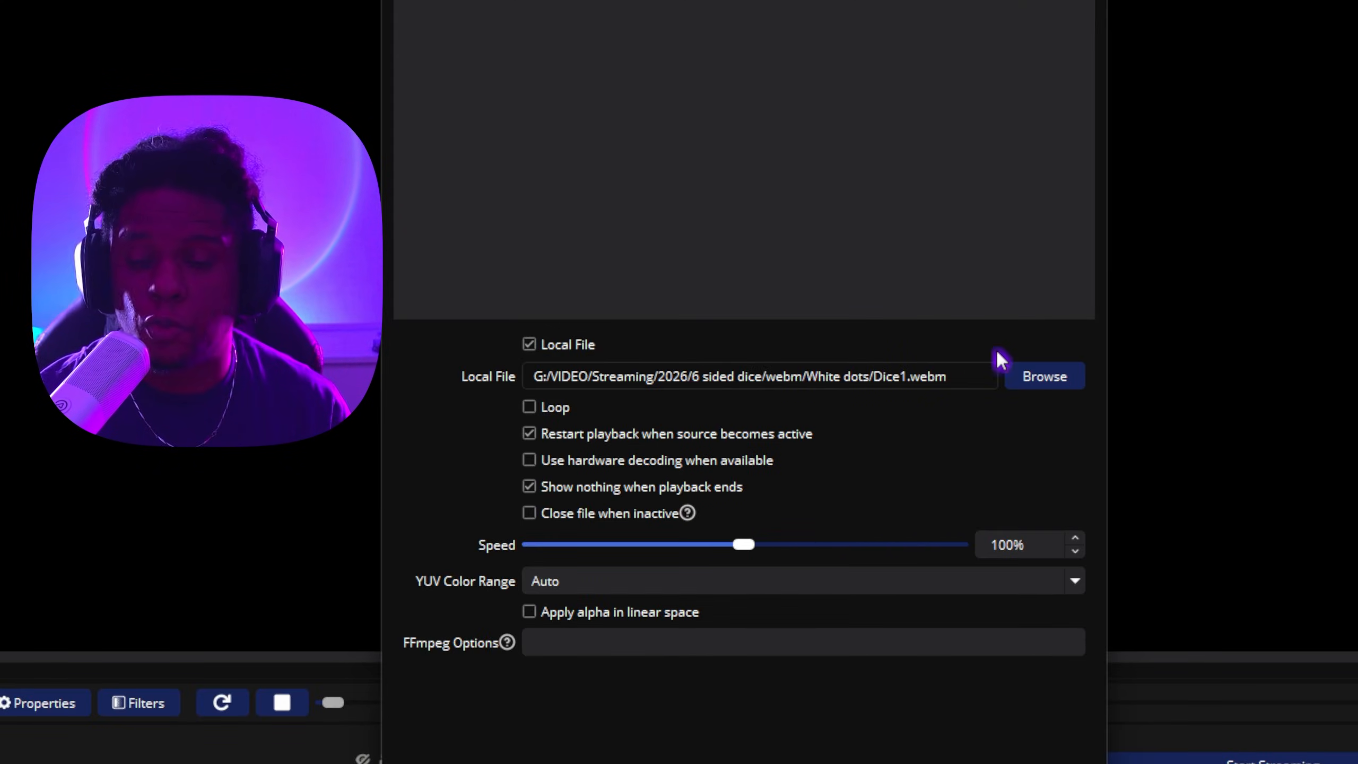
pyautogui.click(1042, 378)
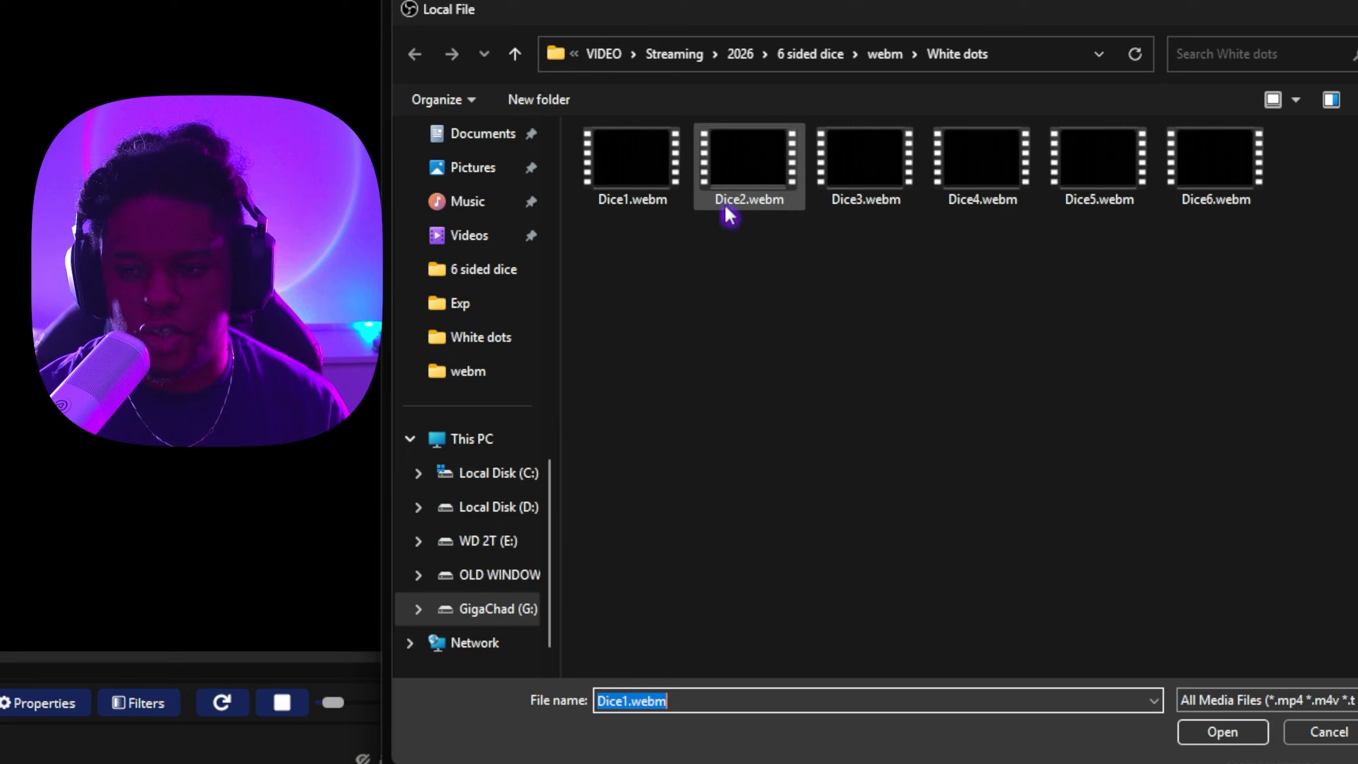
pyautogui.doubleClick(619, 173)
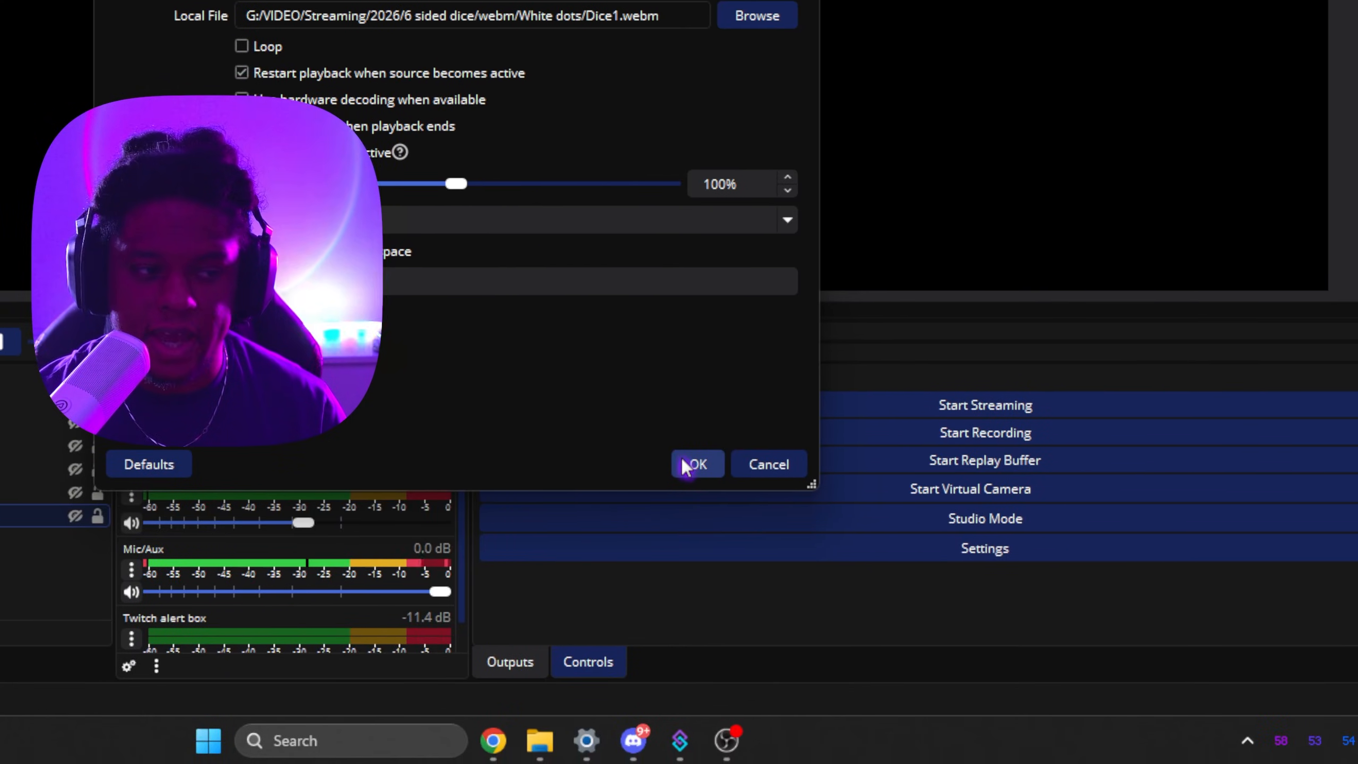
pyautogui.click(758, 534)
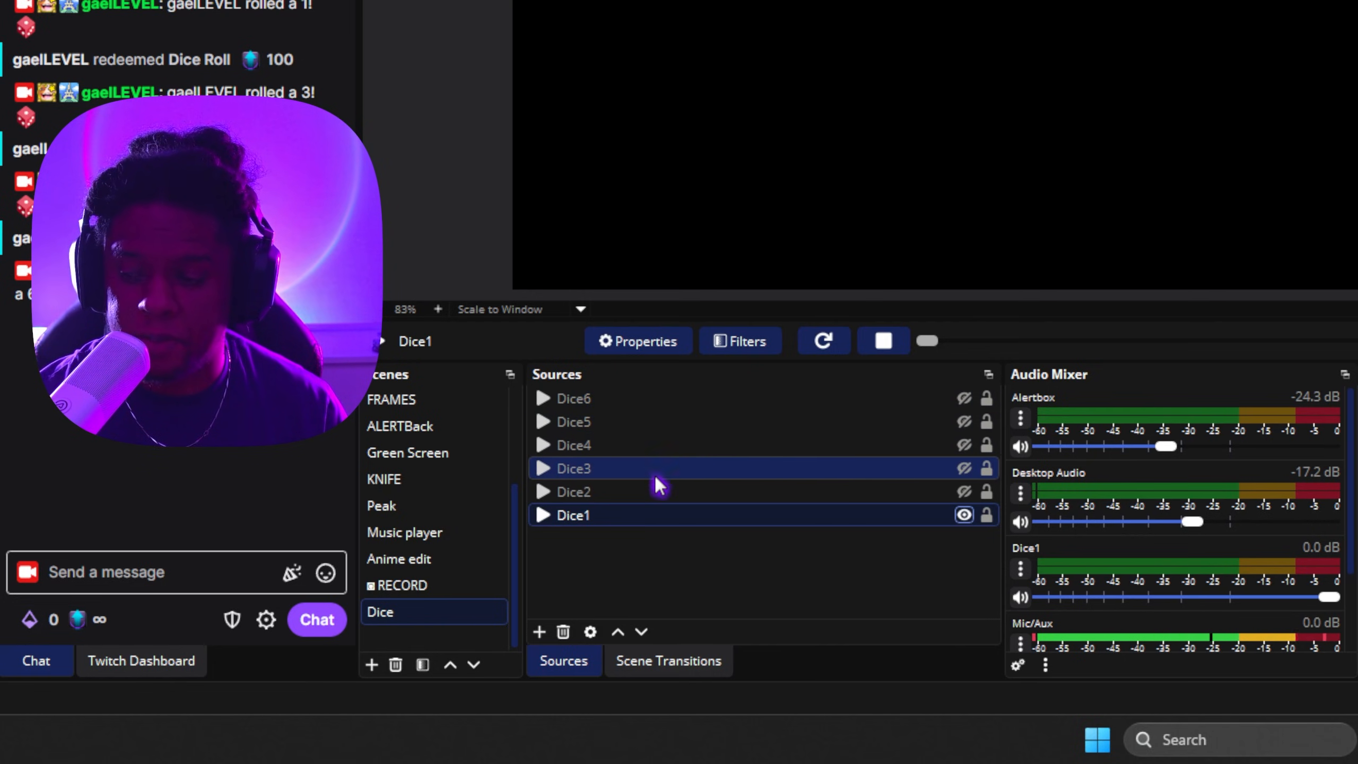
pyautogui.click(962, 516)
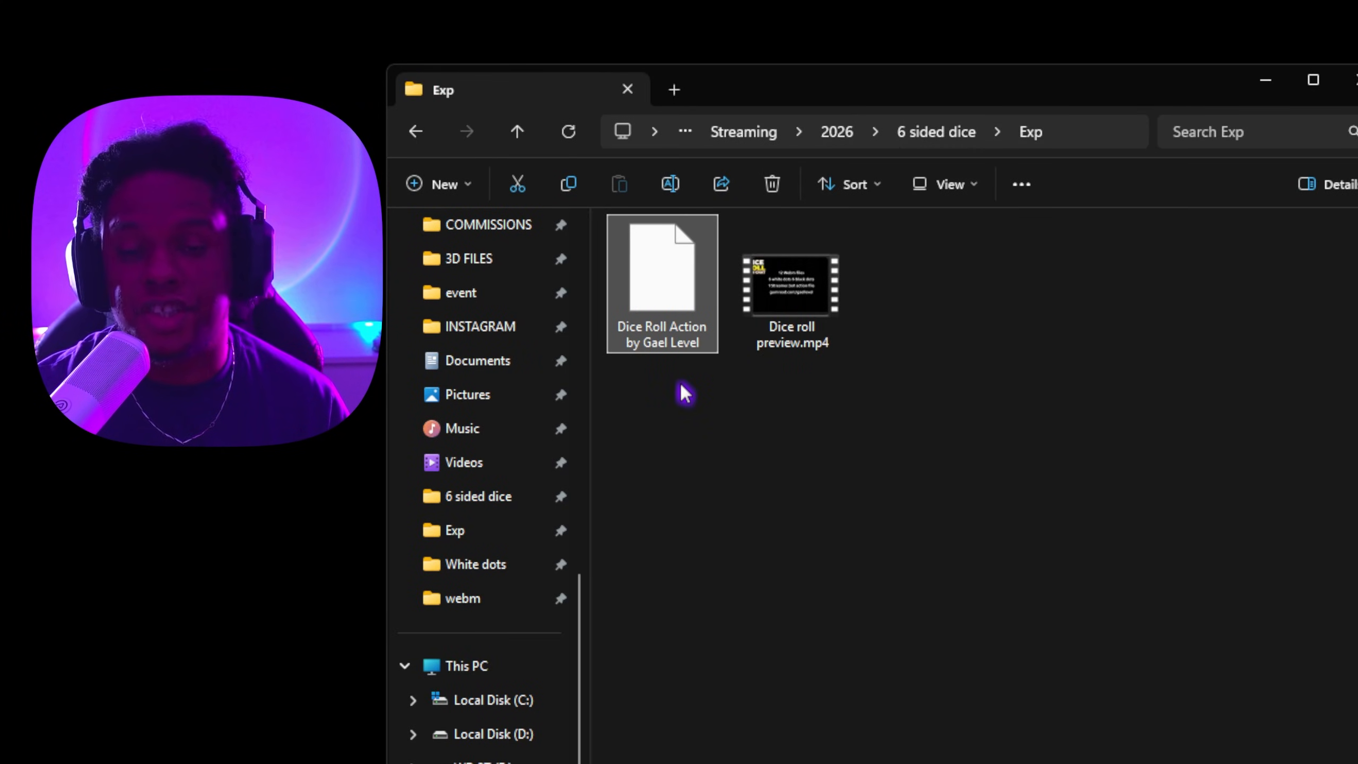
# Step: Import the Dice Roll Action by Gael Level file into Streamer.bot
pyautogui.moveTo(750, 83); pyautogui.dragTo(1149, 306)
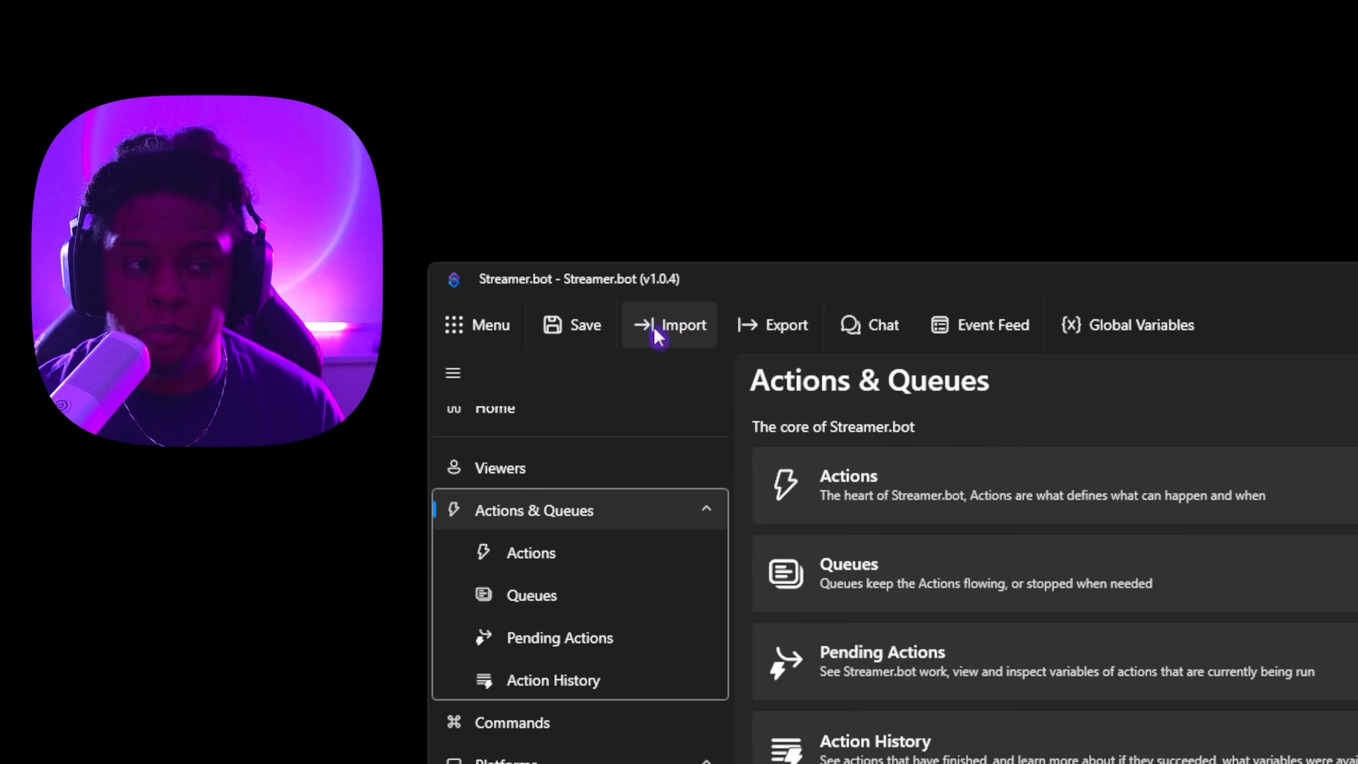
pyautogui.click(657, 335)
pyautogui.moveTo(803, 211); pyautogui.dragTo(832, 211)
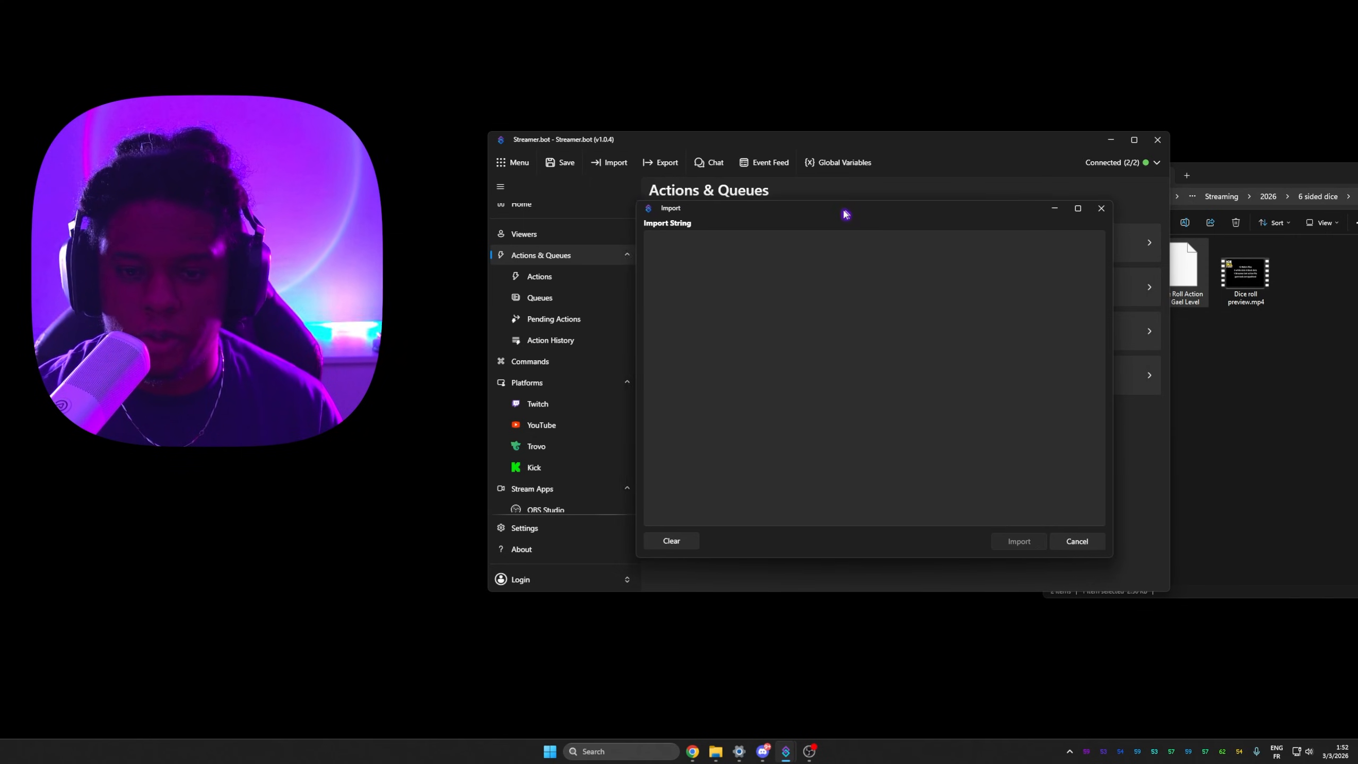
pyautogui.moveTo(1210, 176); pyautogui.dragTo(1086, 216)
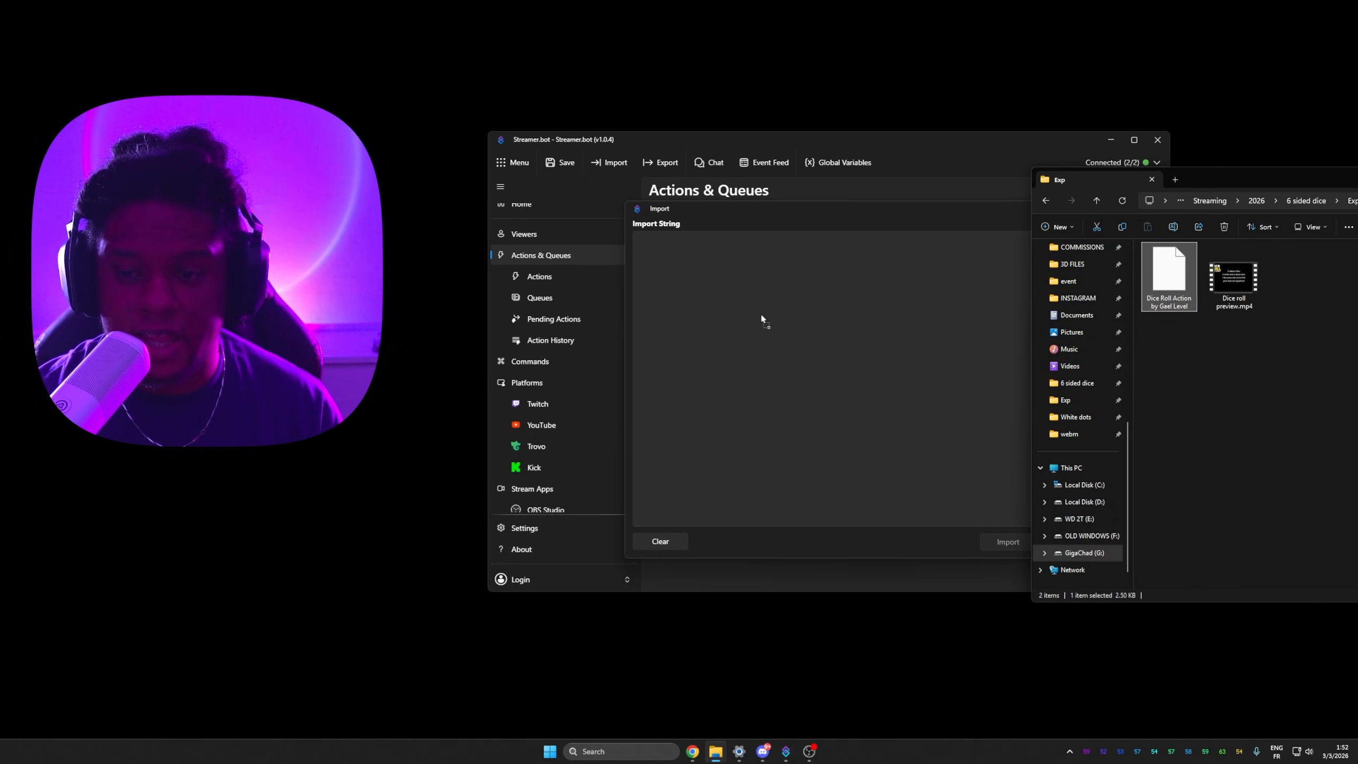
pyautogui.moveTo(761, 319); pyautogui.dragTo(759, 321)
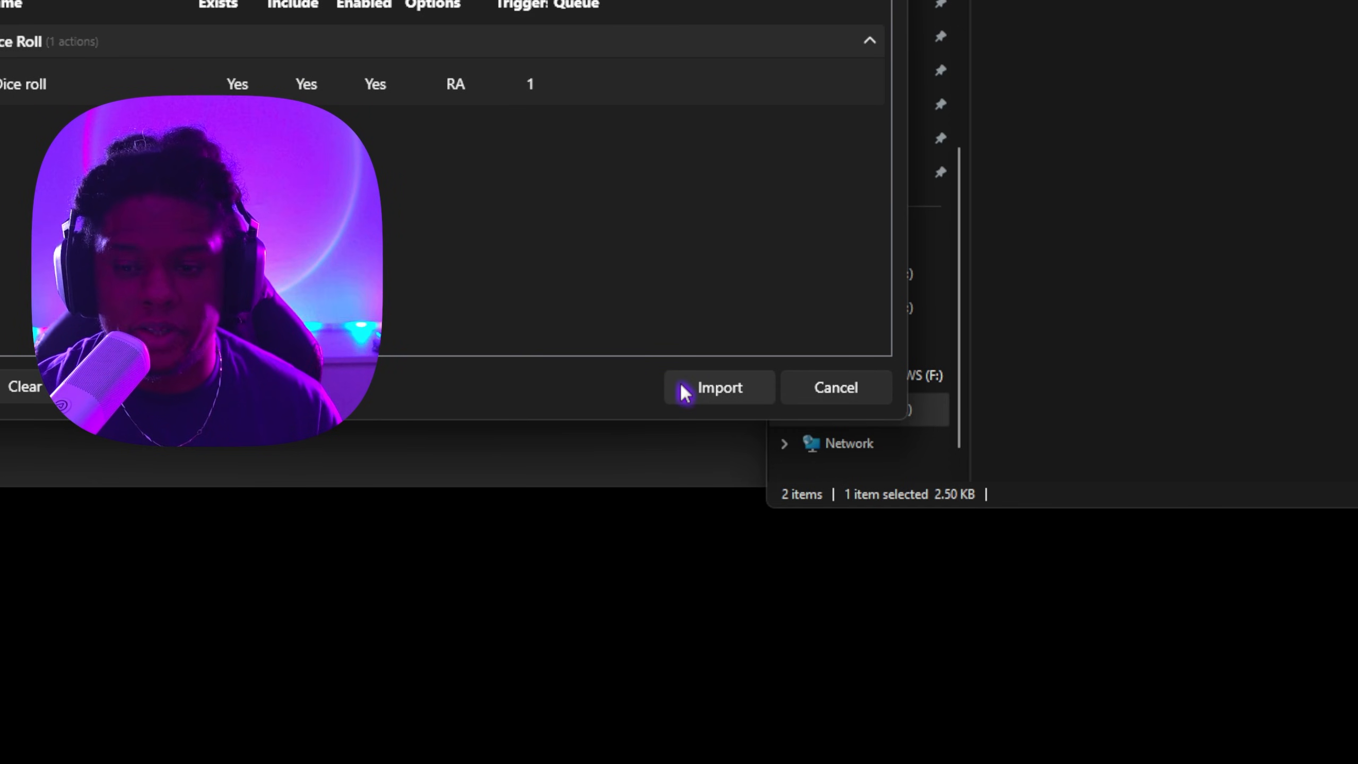
pyautogui.click(682, 387)
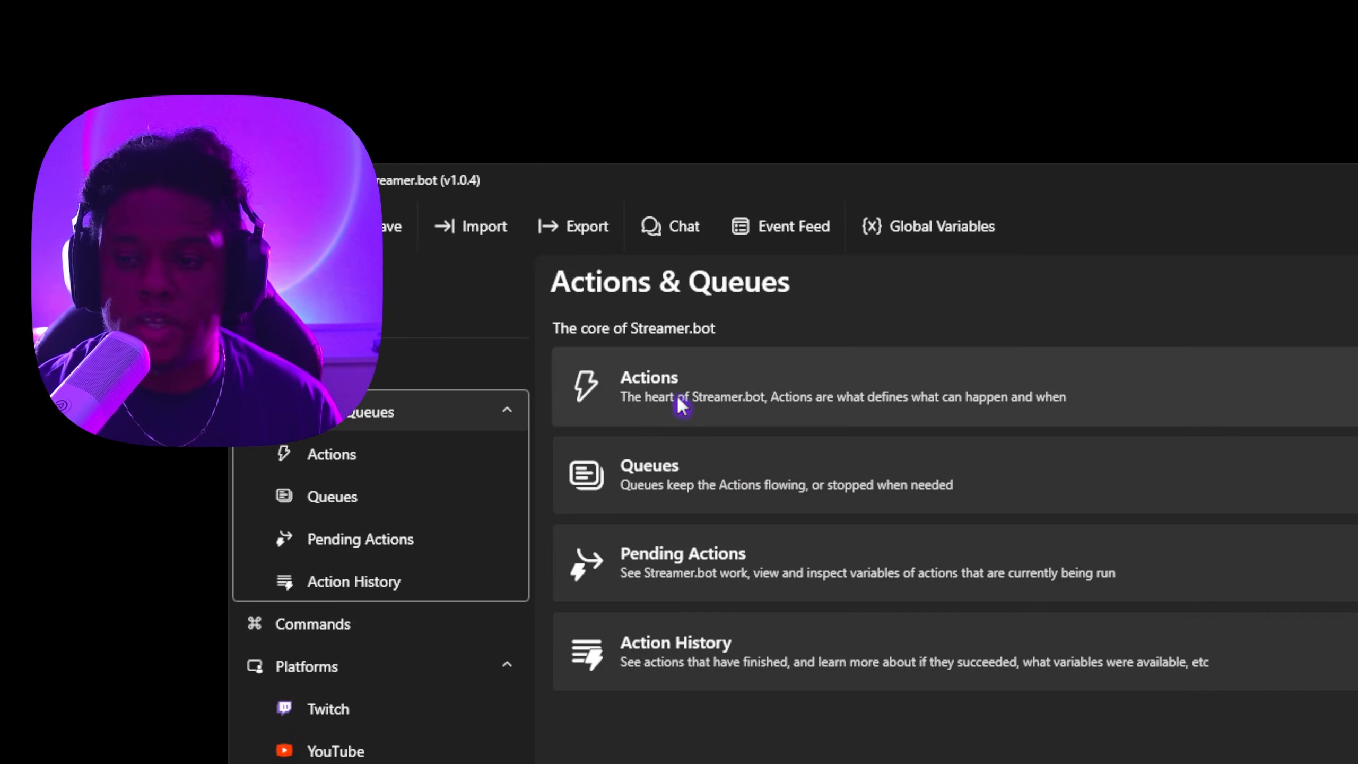
# Step: Open the imported Dice roll action and set its Reward Redemption trigger to the Dice Roll reward
pyautogui.click(712, 247)
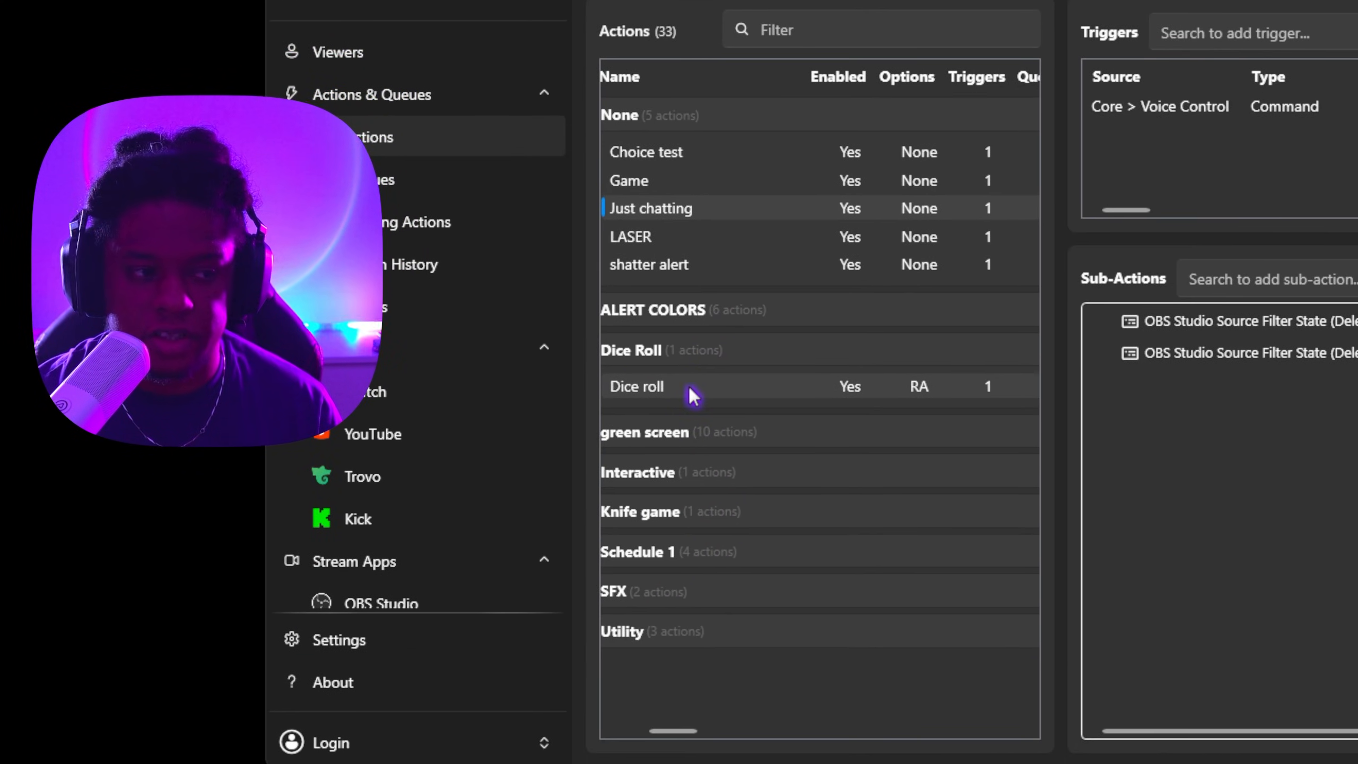
pyautogui.click(693, 396)
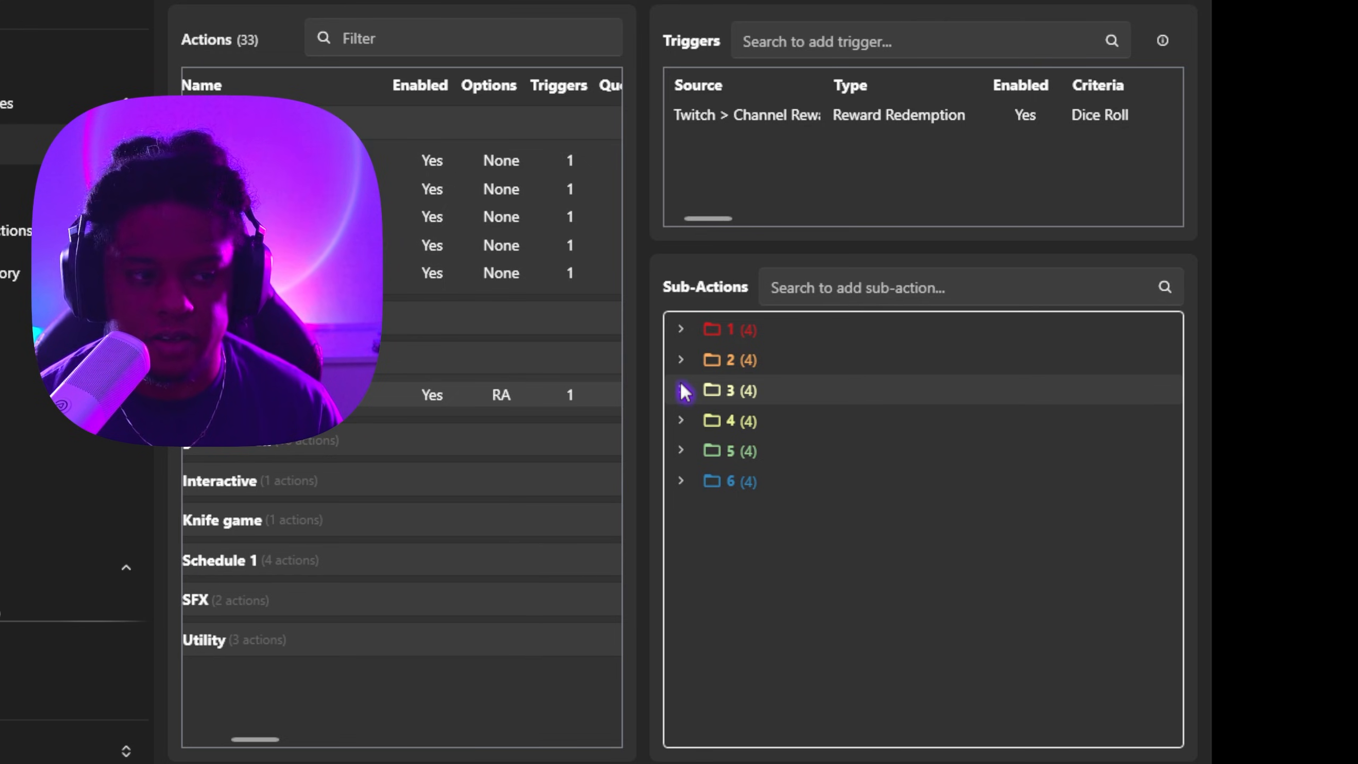
pyautogui.click(783, 121)
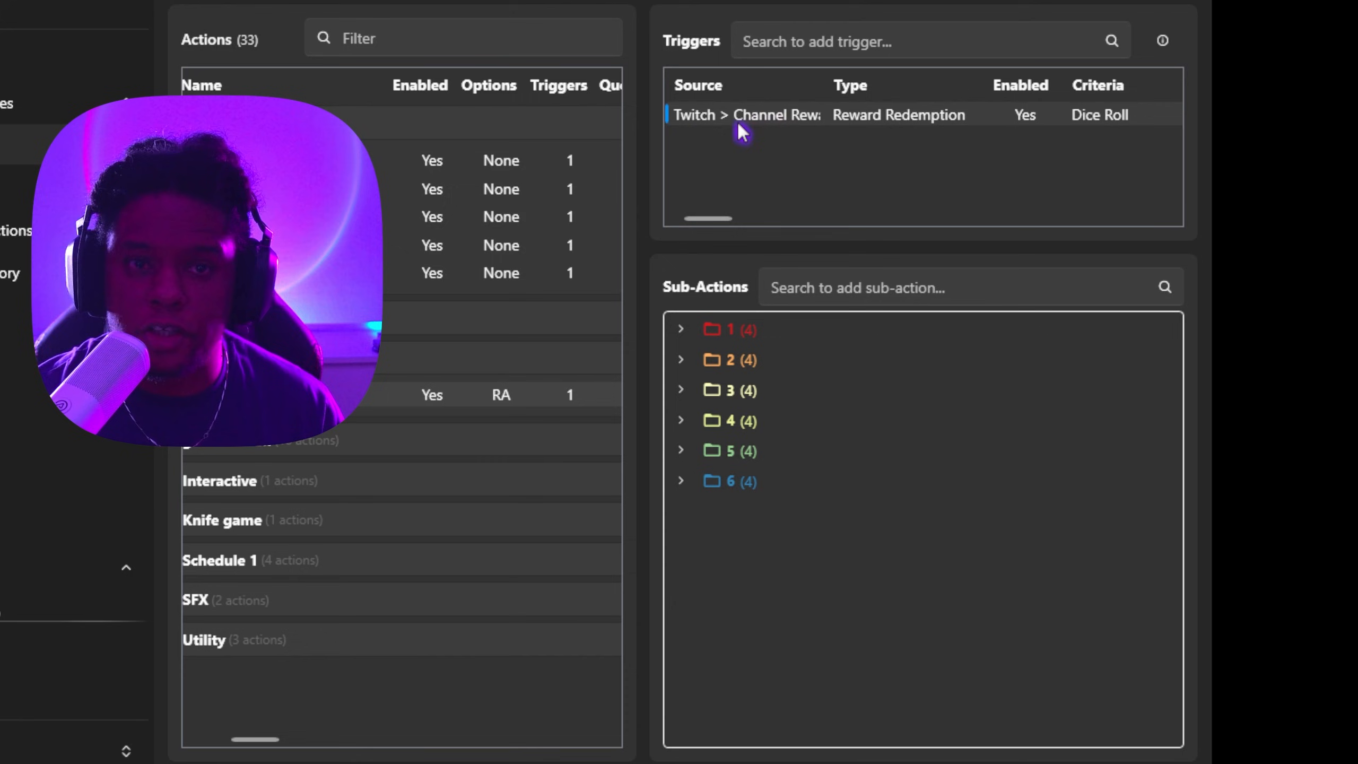
pyautogui.doubleClick(770, 121)
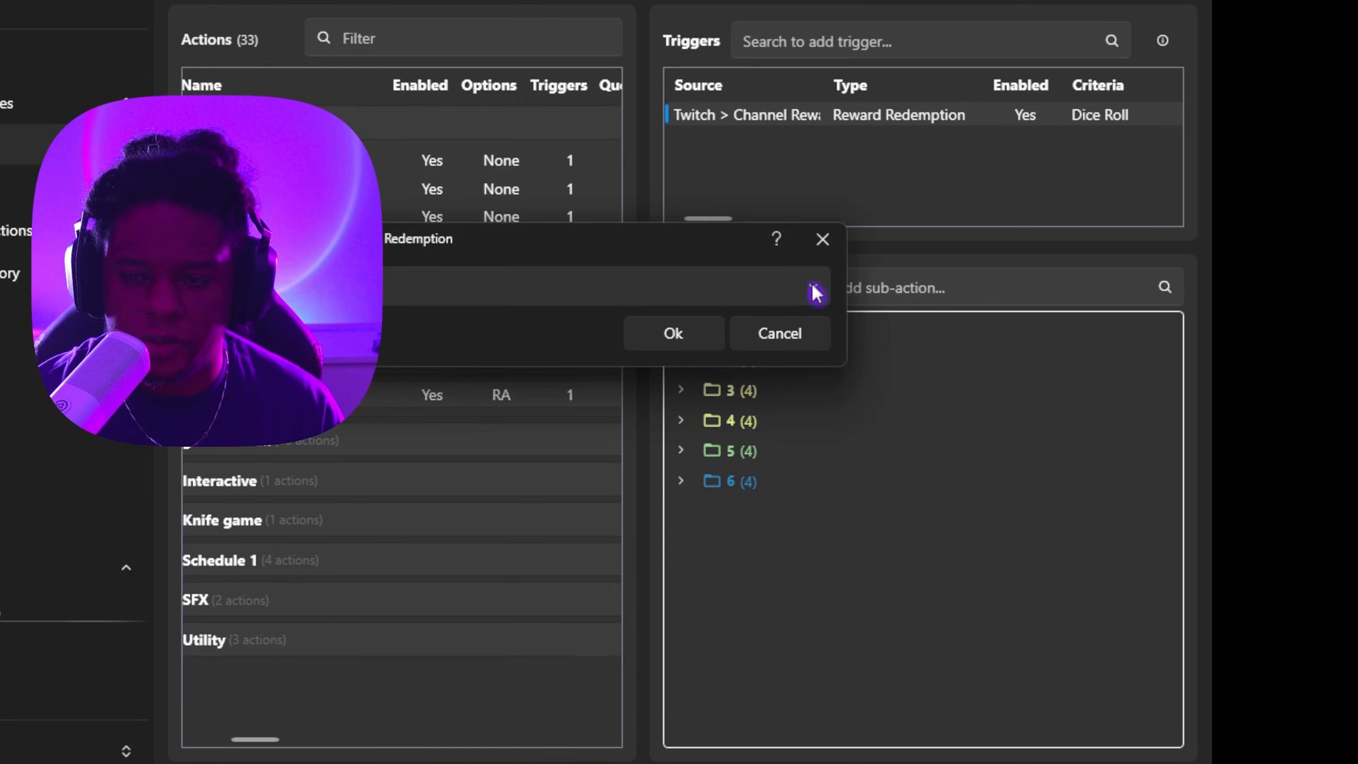
pyautogui.click(814, 291)
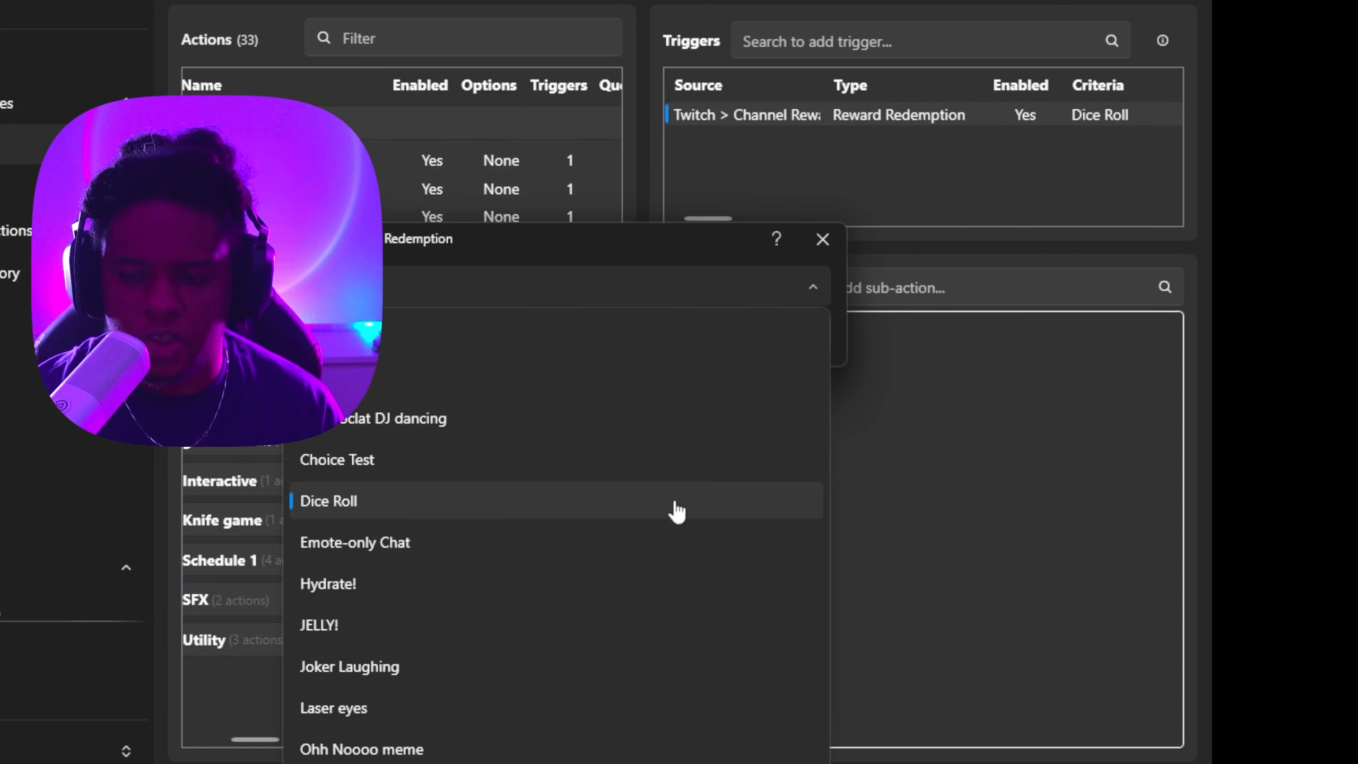
pyautogui.click(641, 253)
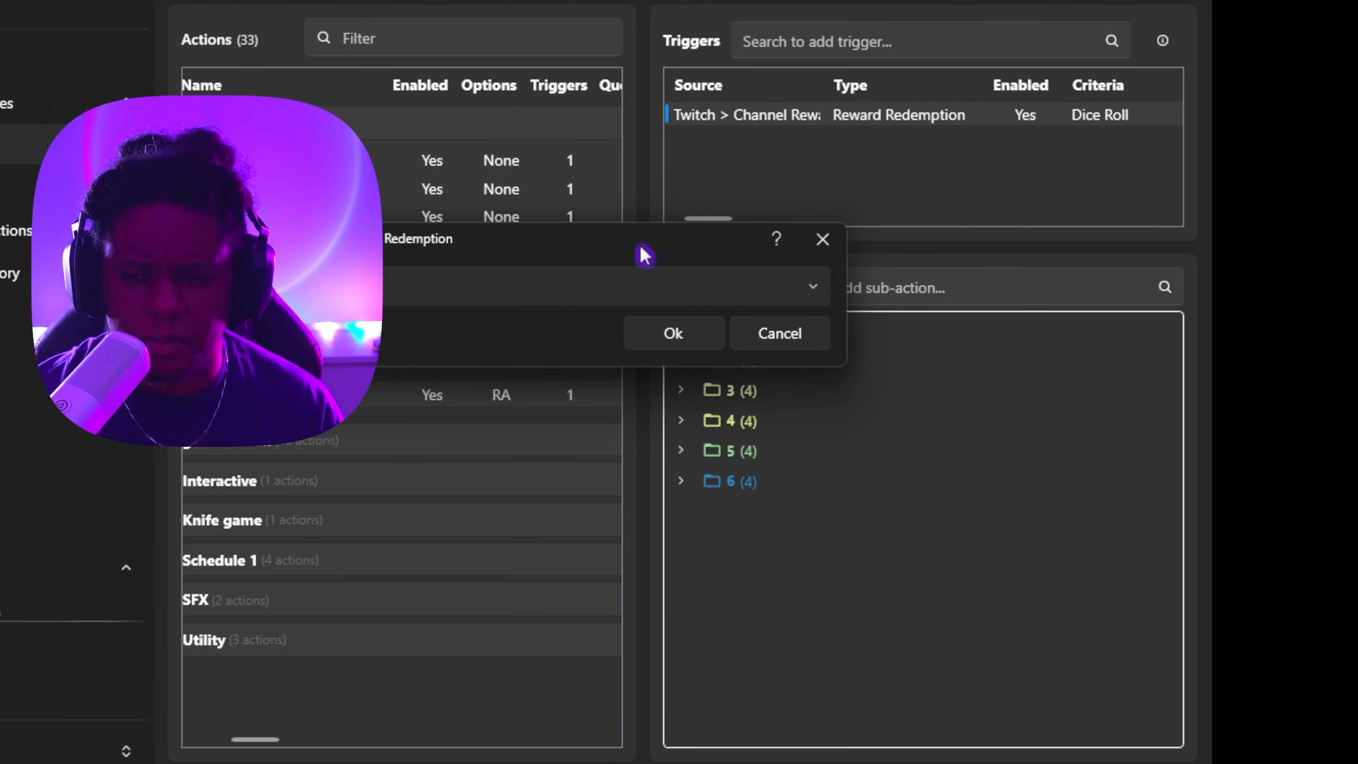
pyautogui.click(278, 334)
pyautogui.moveTo(441, 0); pyautogui.dragTo(681, 46)
pyautogui.click(542, 121)
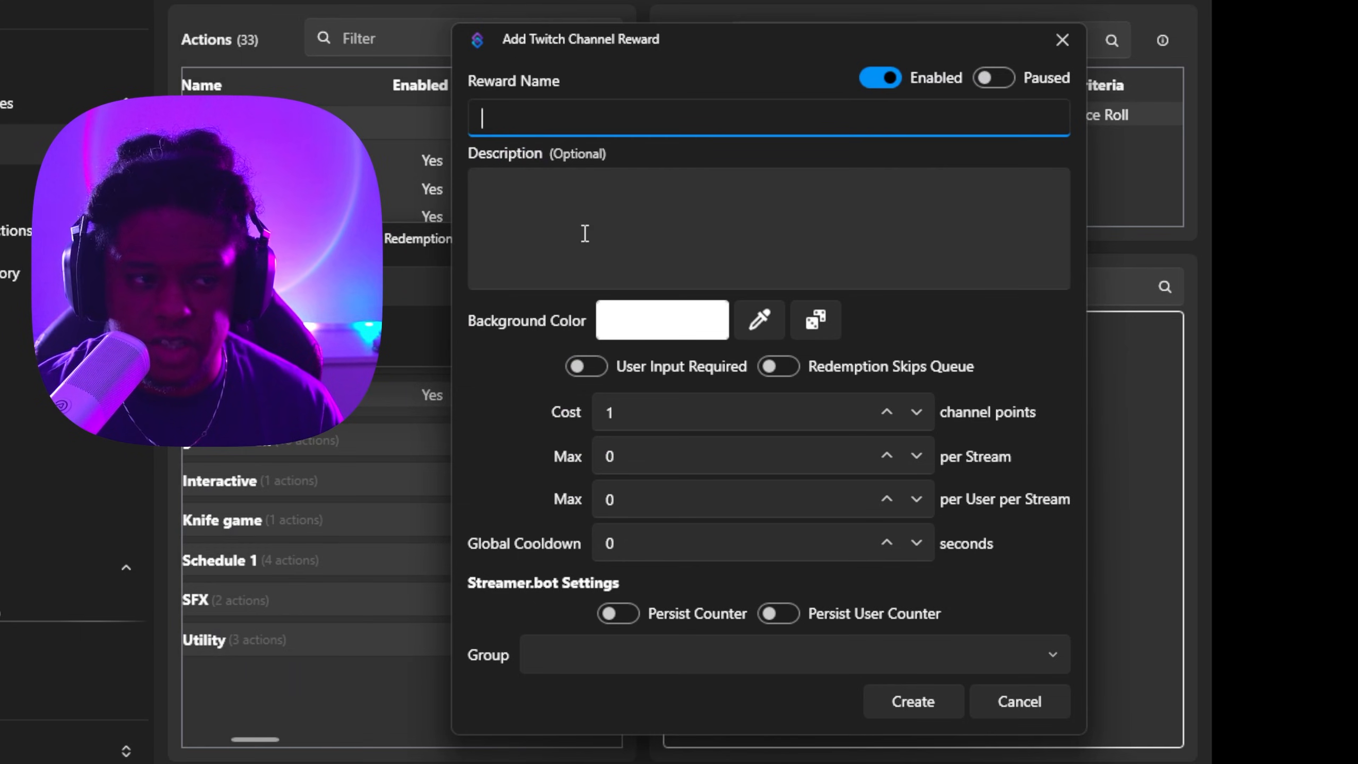
pyautogui.click(566, 213)
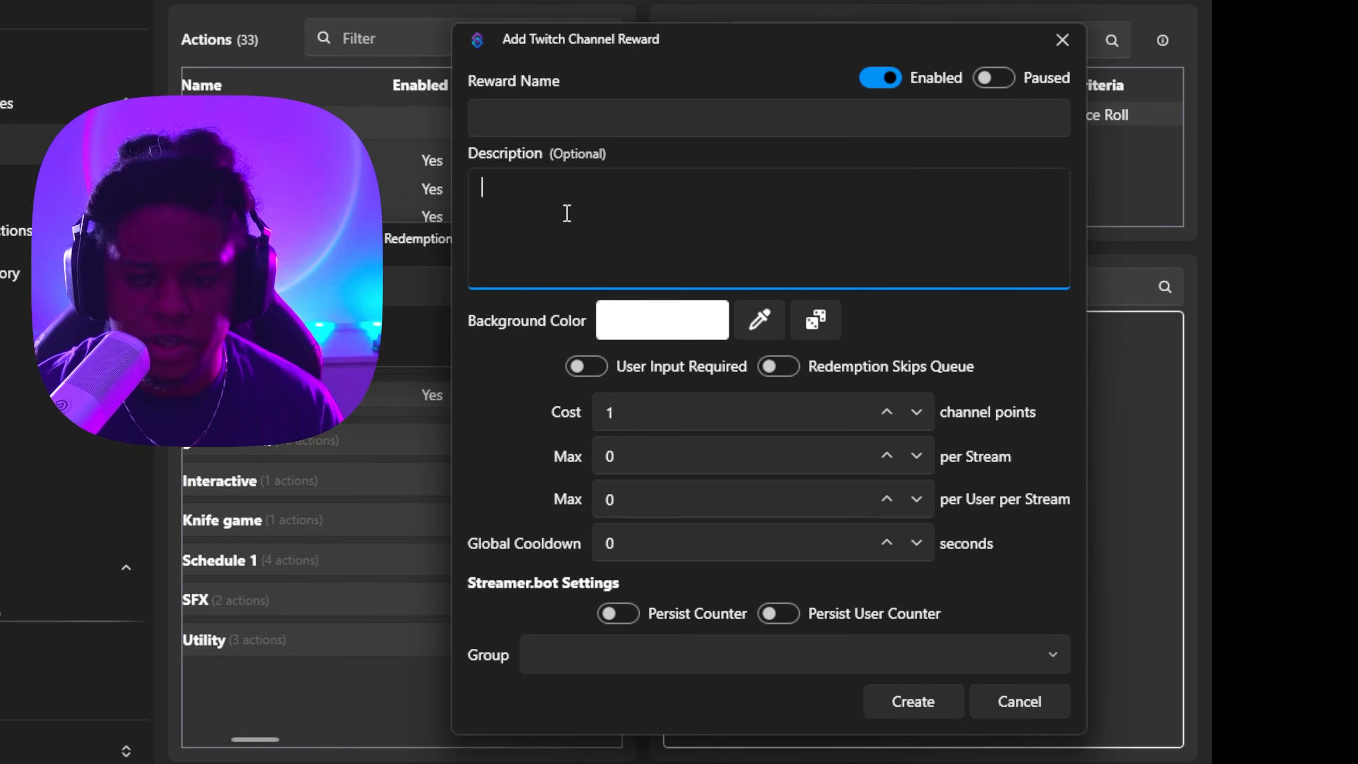
pyautogui.click(643, 419)
pyautogui.click(947, 711)
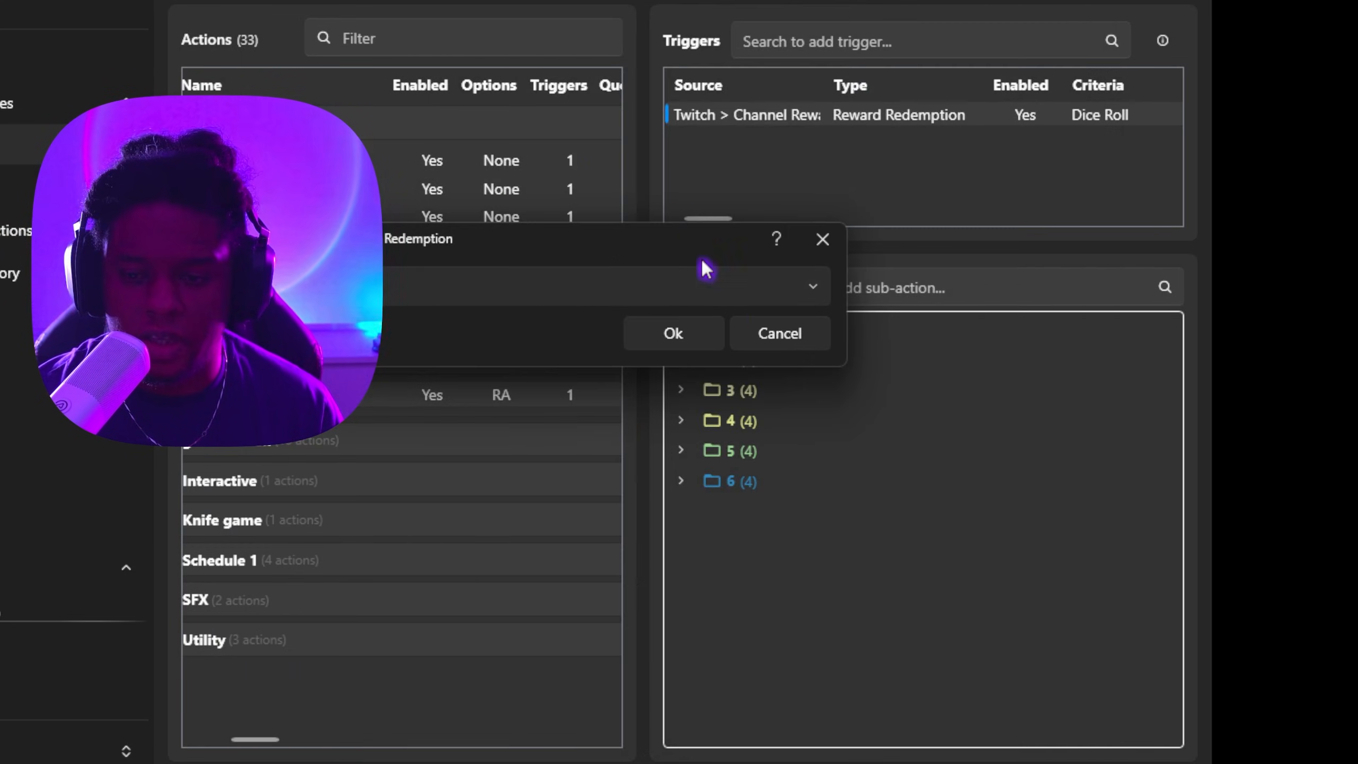
# Step: Confirm the trigger's reward and browse the trigger Add menu for other platforms' channel reward triggers
pyautogui.click(770, 347)
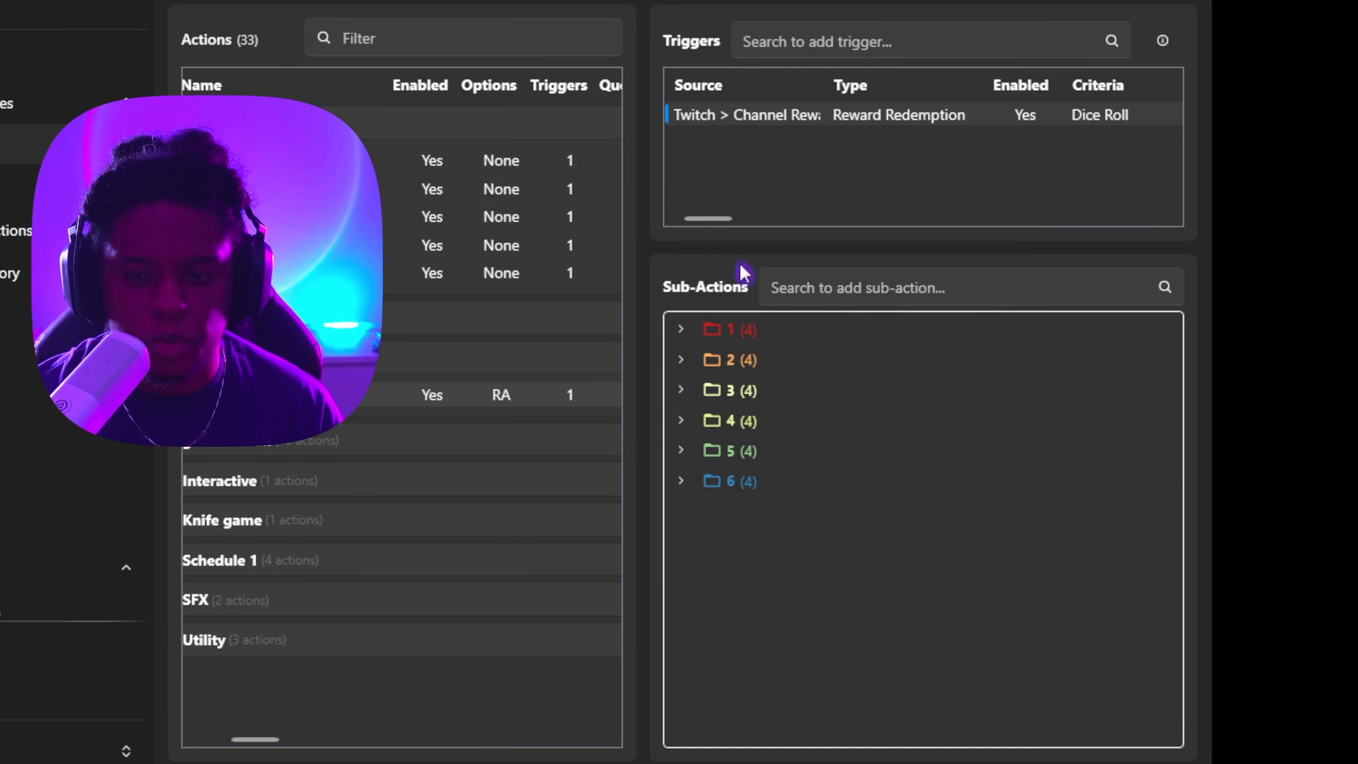
pyautogui.rightClick(716, 155)
pyautogui.moveTo(769, 404)
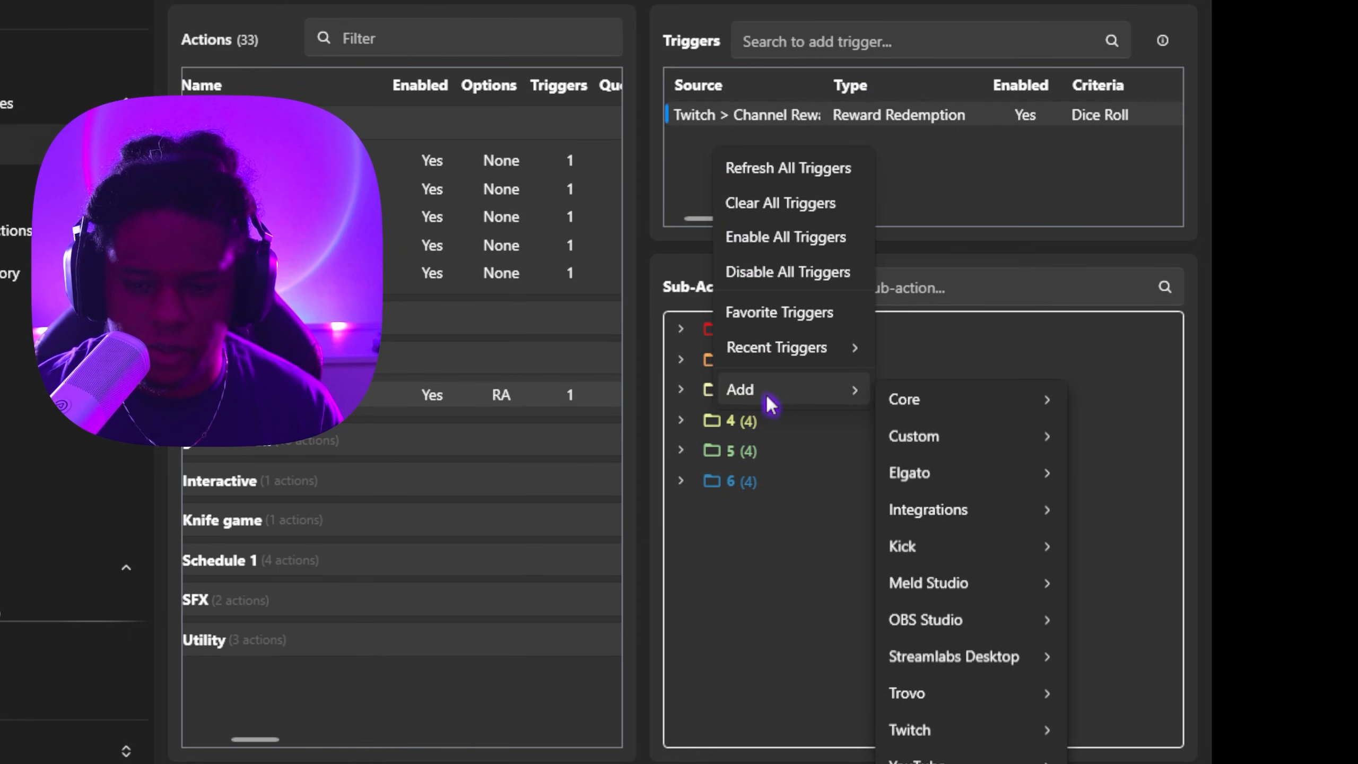
pyautogui.moveTo(1016, 549)
pyautogui.moveTo(1147, 601)
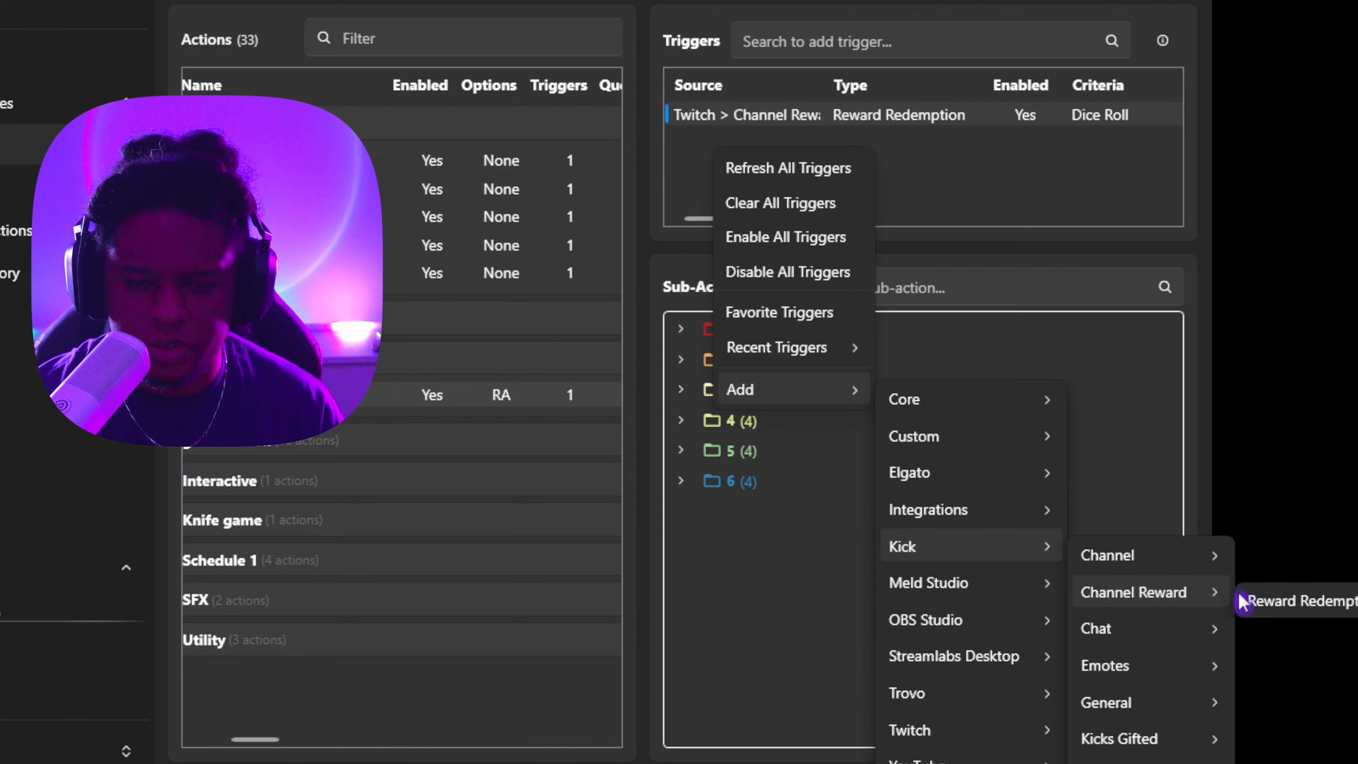
pyautogui.moveTo(922, 516)
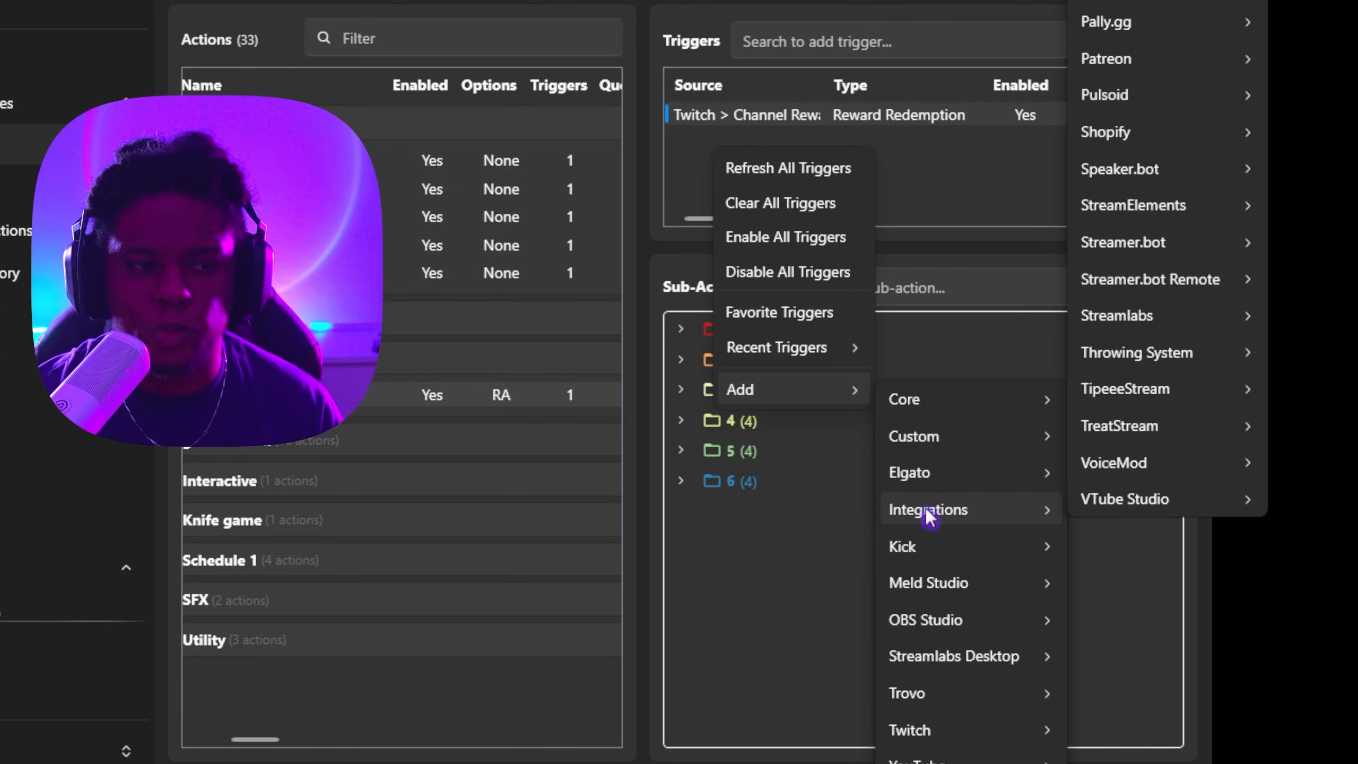
pyautogui.moveTo(940, 403)
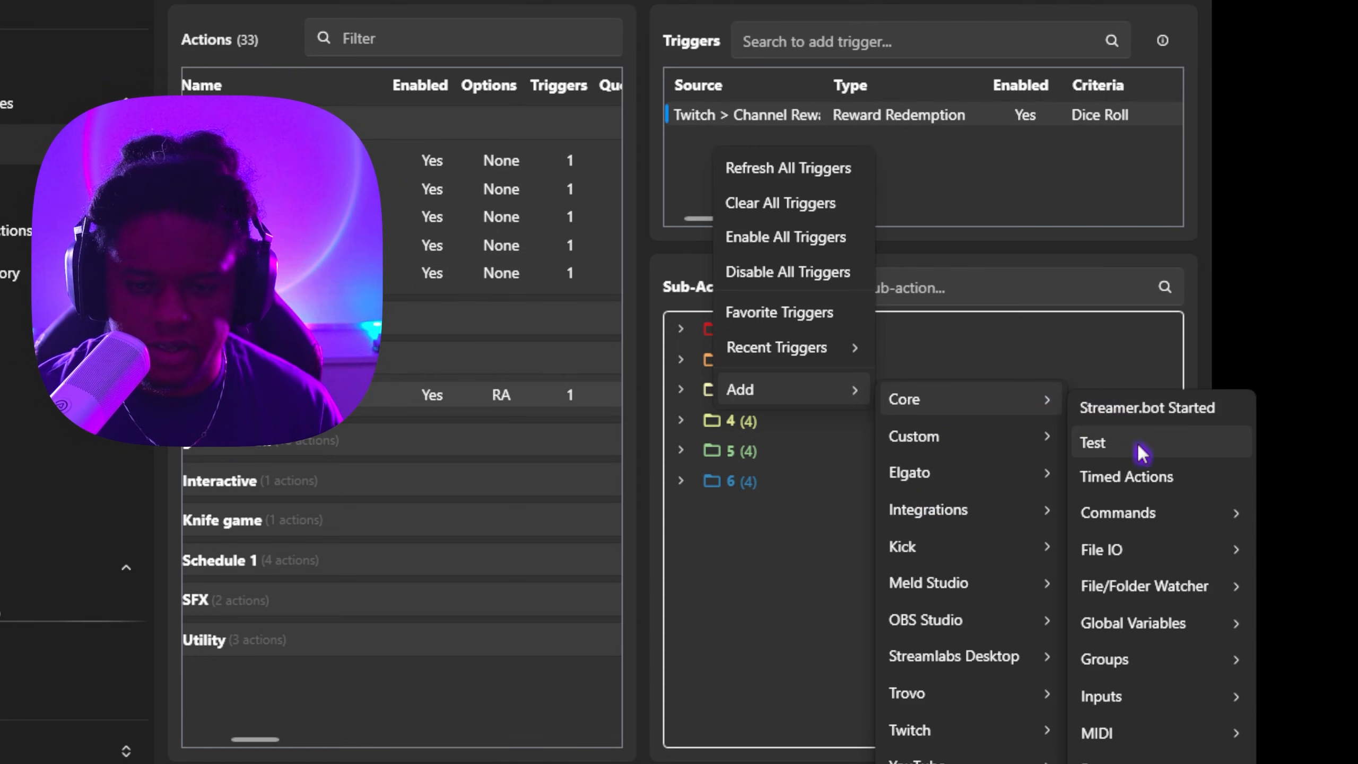
pyautogui.moveTo(1128, 521)
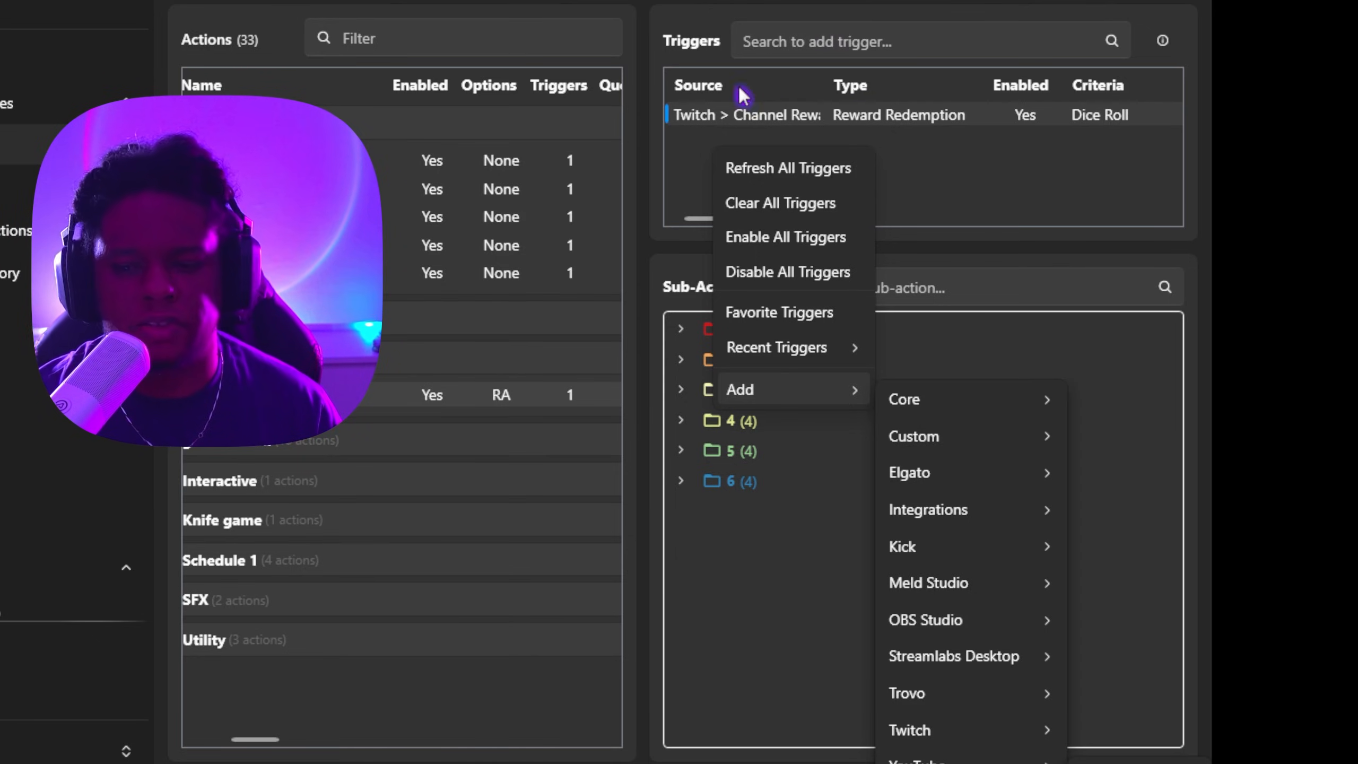
pyautogui.click(761, 634)
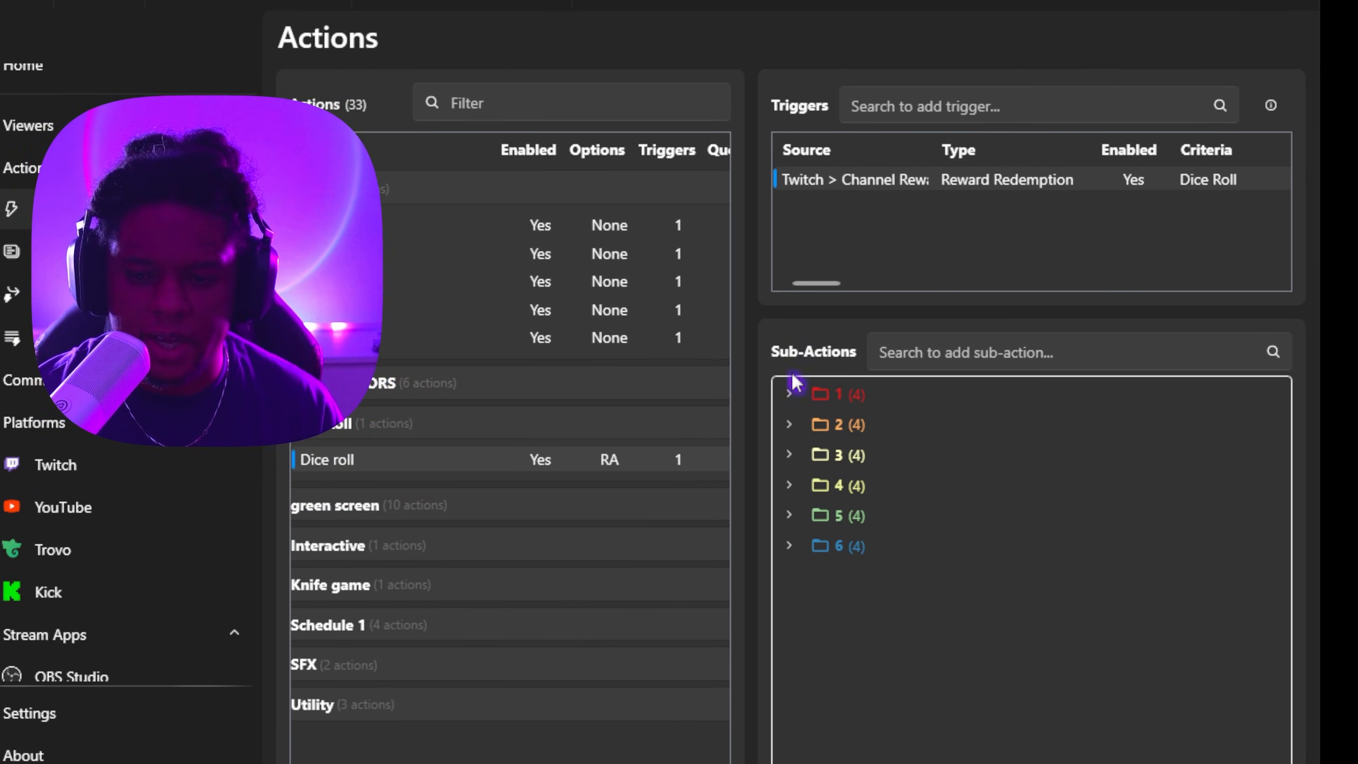
# Step: Expand the sub-action folders 1, 2 and 3 to review their message, visibility and delay sub-actions
pyautogui.click(789, 394)
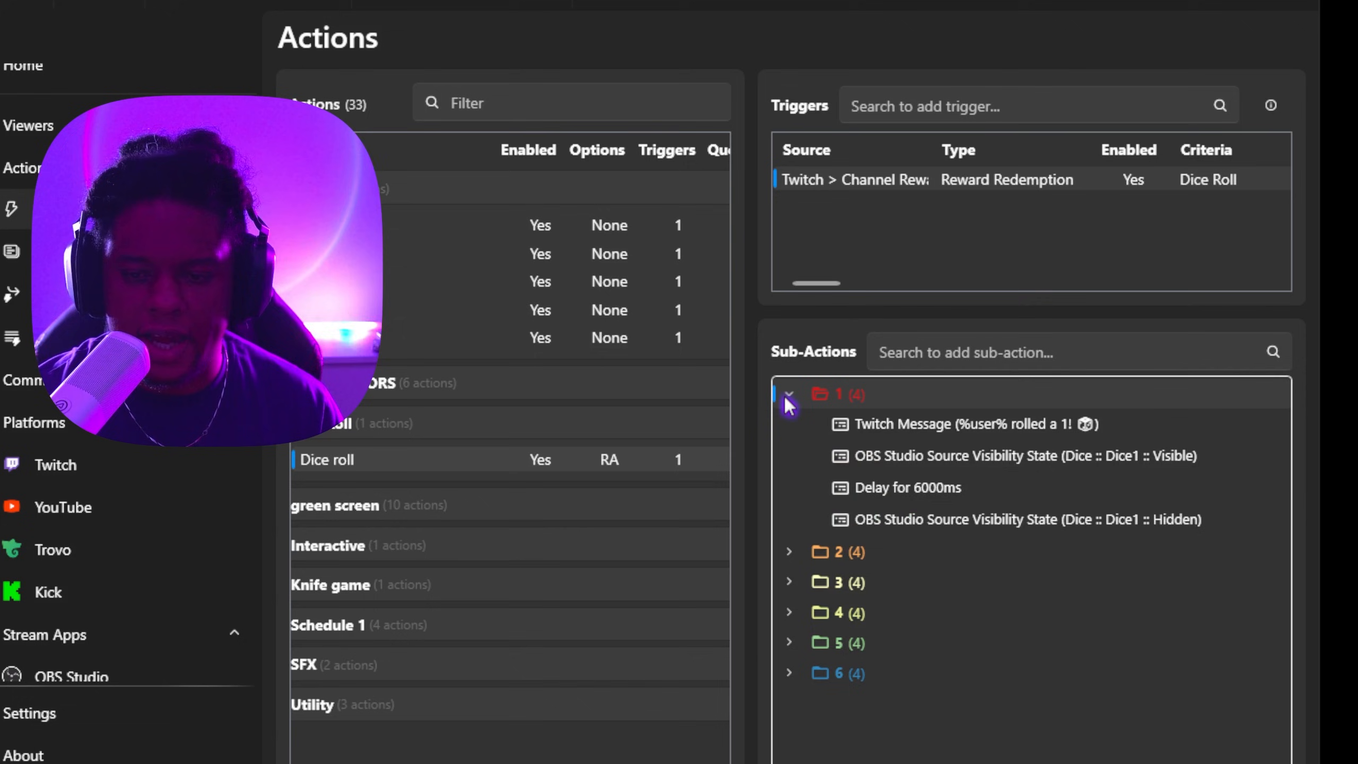
pyautogui.rightClick(893, 426)
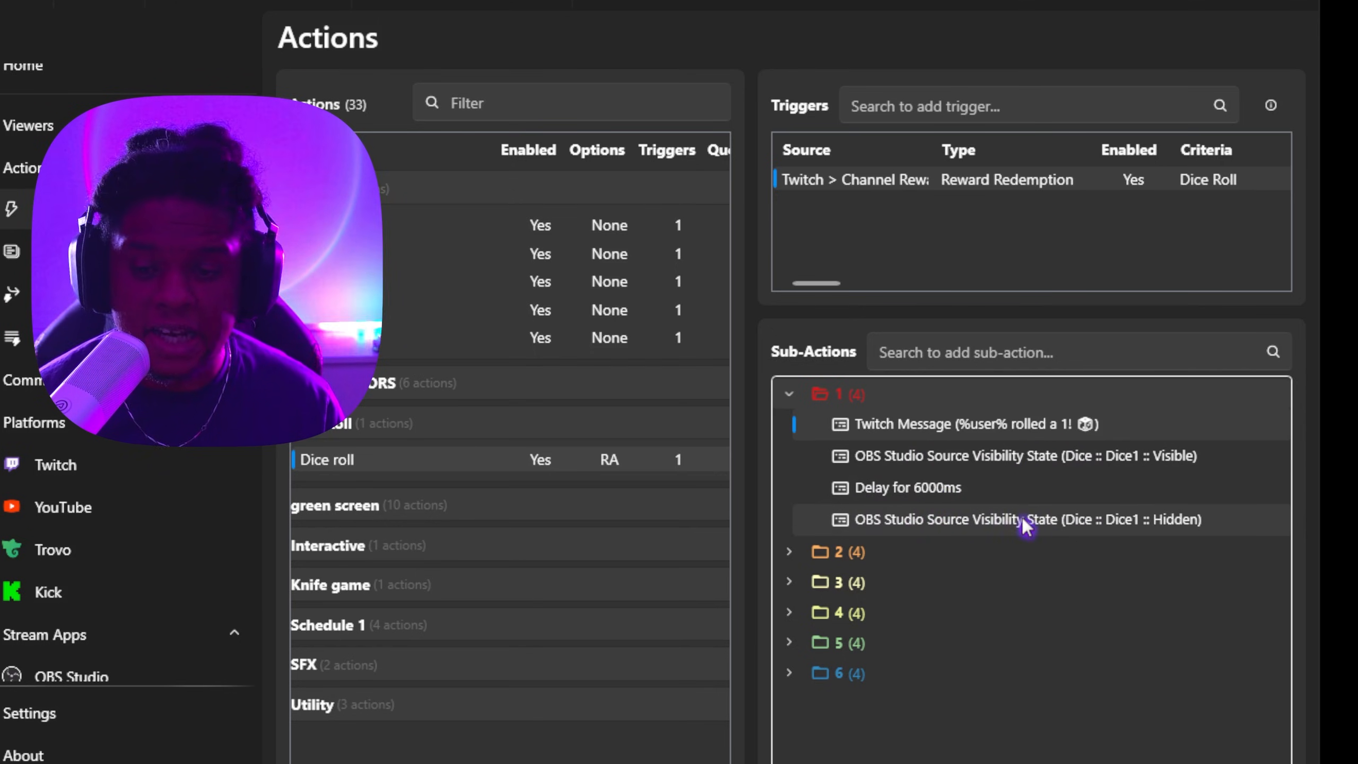
pyautogui.click(789, 552)
pyautogui.click(789, 709)
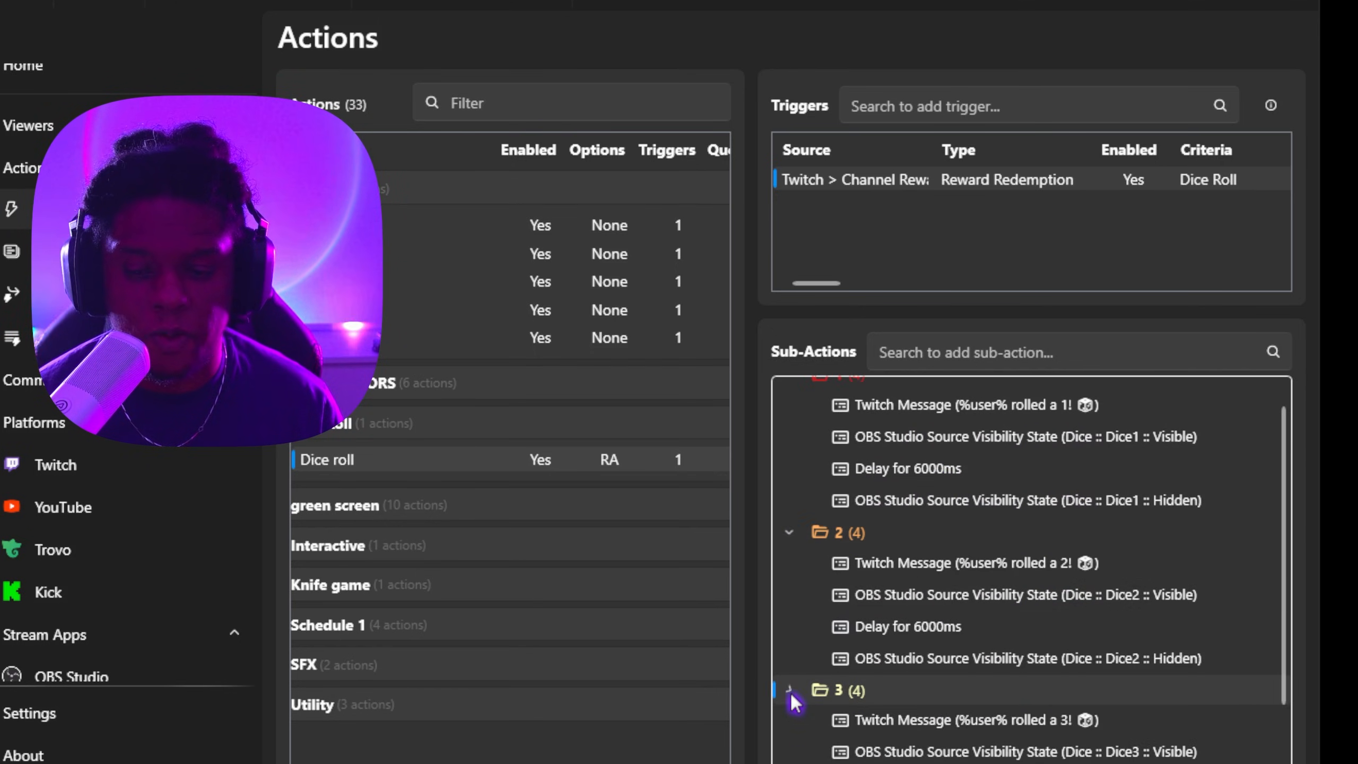
# Step: Collapse sub-action folders 1, 2 and 3 of the Dice roll action
pyautogui.scroll(-2, 794, 711)
pyautogui.click(790, 728)
pyautogui.scroll(-2, 794, 738)
pyautogui.scroll(3, 799, 749)
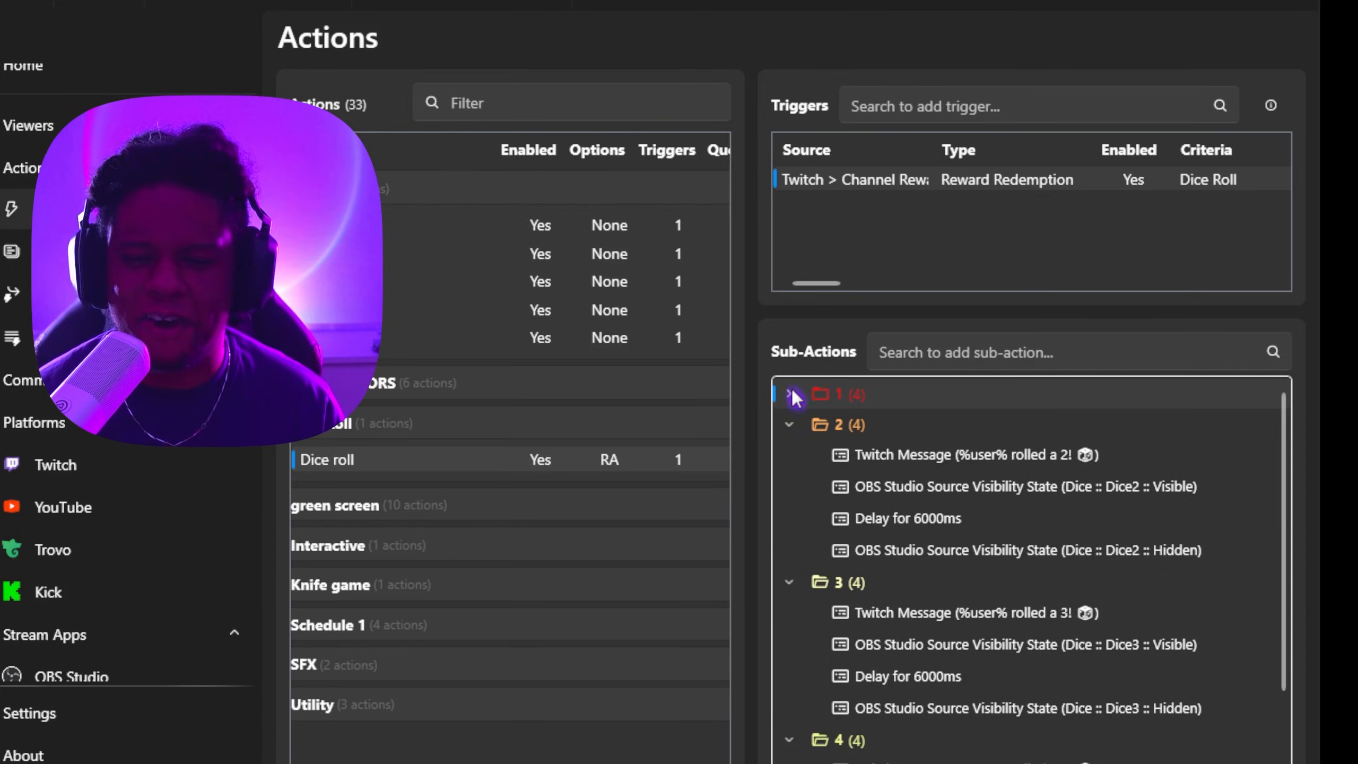
pyautogui.click(791, 425)
pyautogui.click(789, 455)
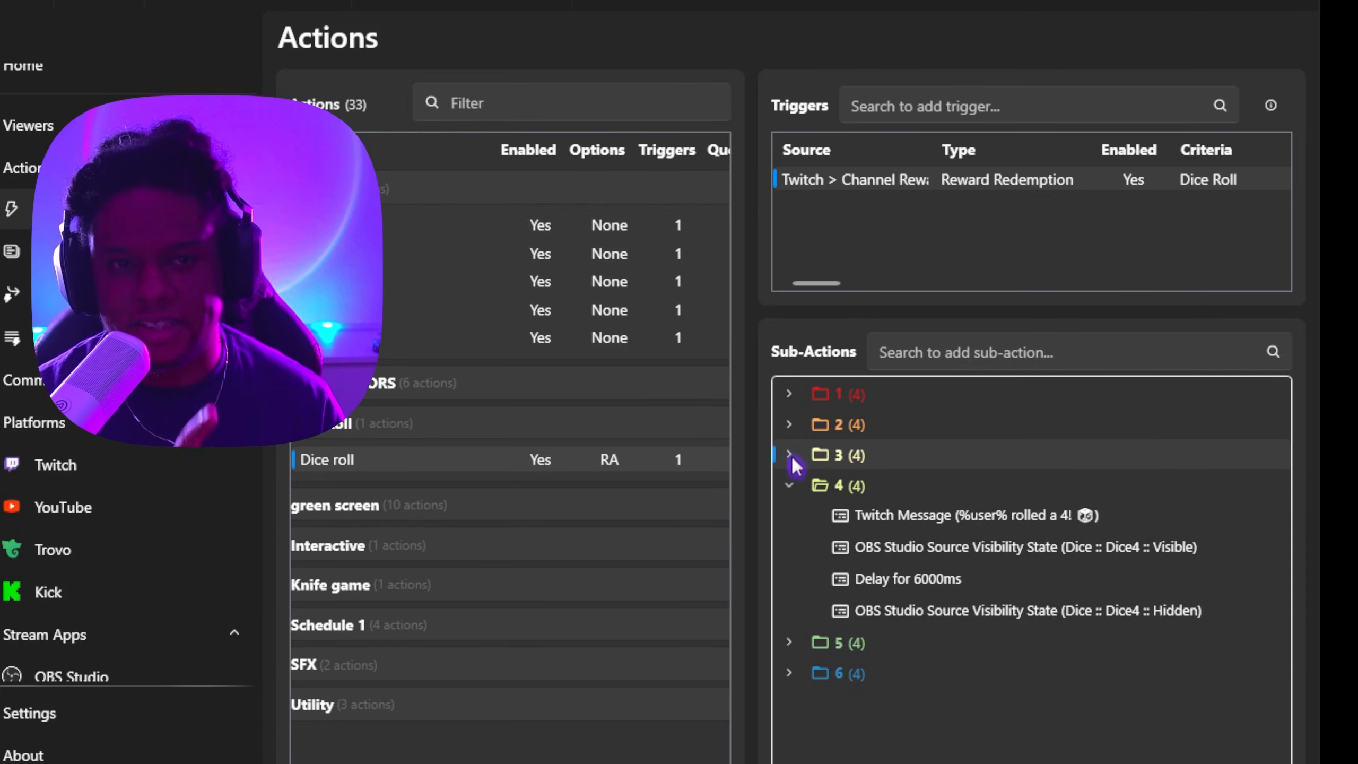
# Step: Expand sub-action folder 6 to review its message, visibility and delay sub-actions
pyautogui.rightClick(422, 469)
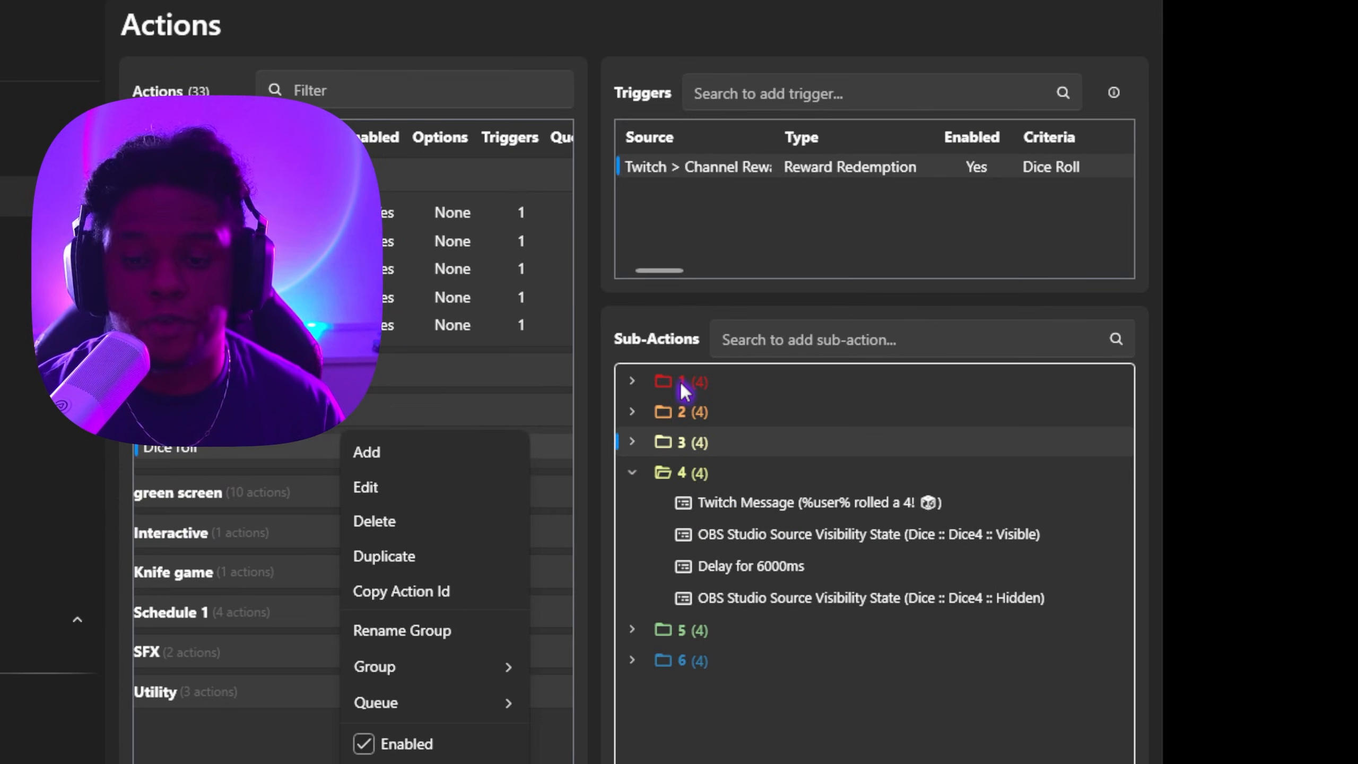
pyautogui.click(950, 41)
pyautogui.rightClick(951, 41)
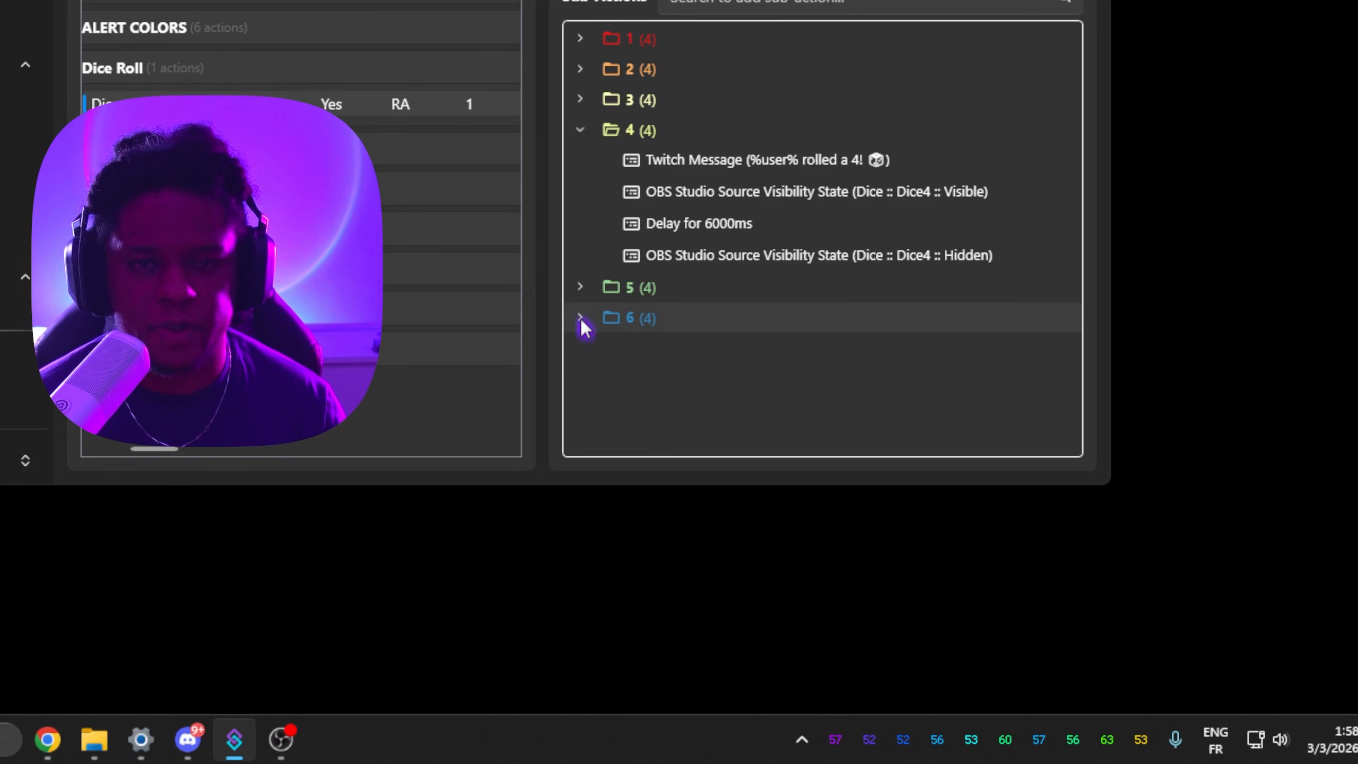
pyautogui.click(581, 318)
pyautogui.scroll(-1, 613, 336)
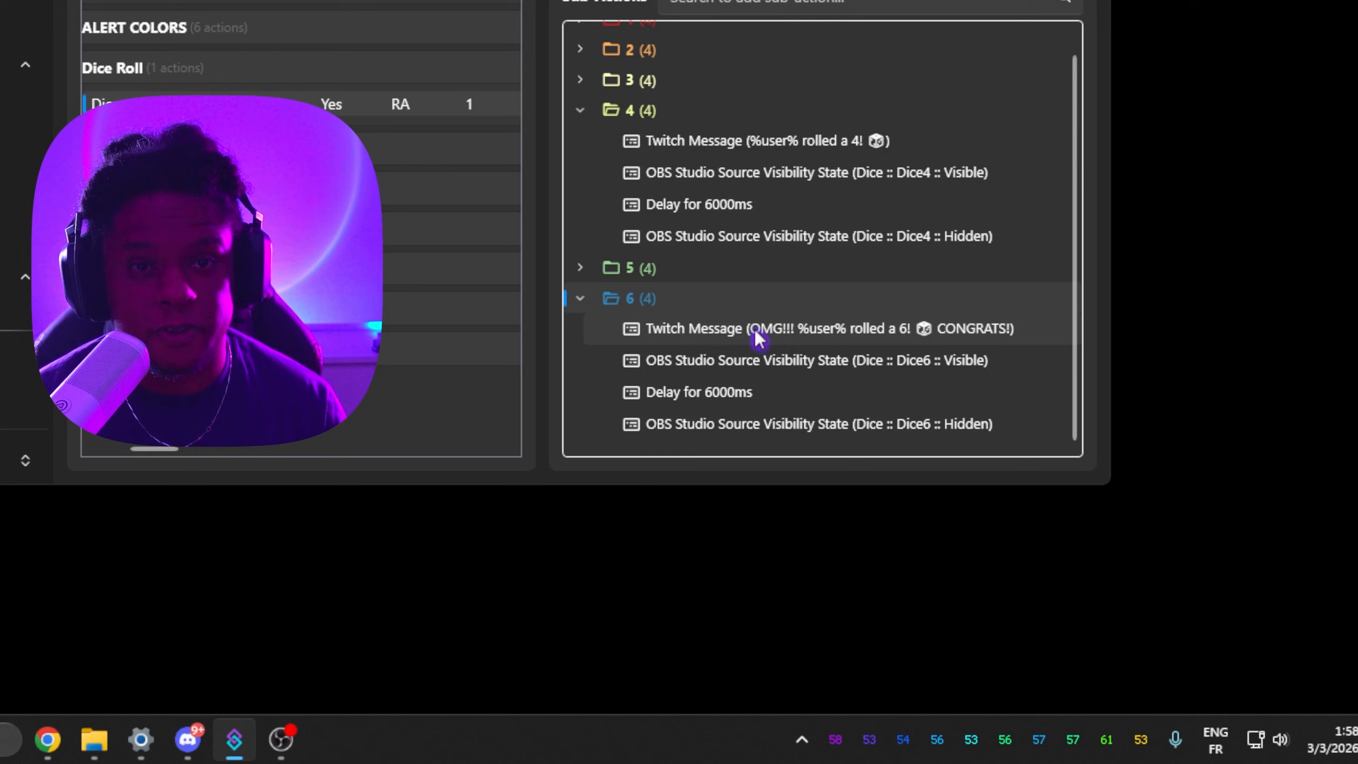
# Step: Add a Play Sound sub-action to folder 6 using the file in the beninging.mp3
pyautogui.click(689, 331)
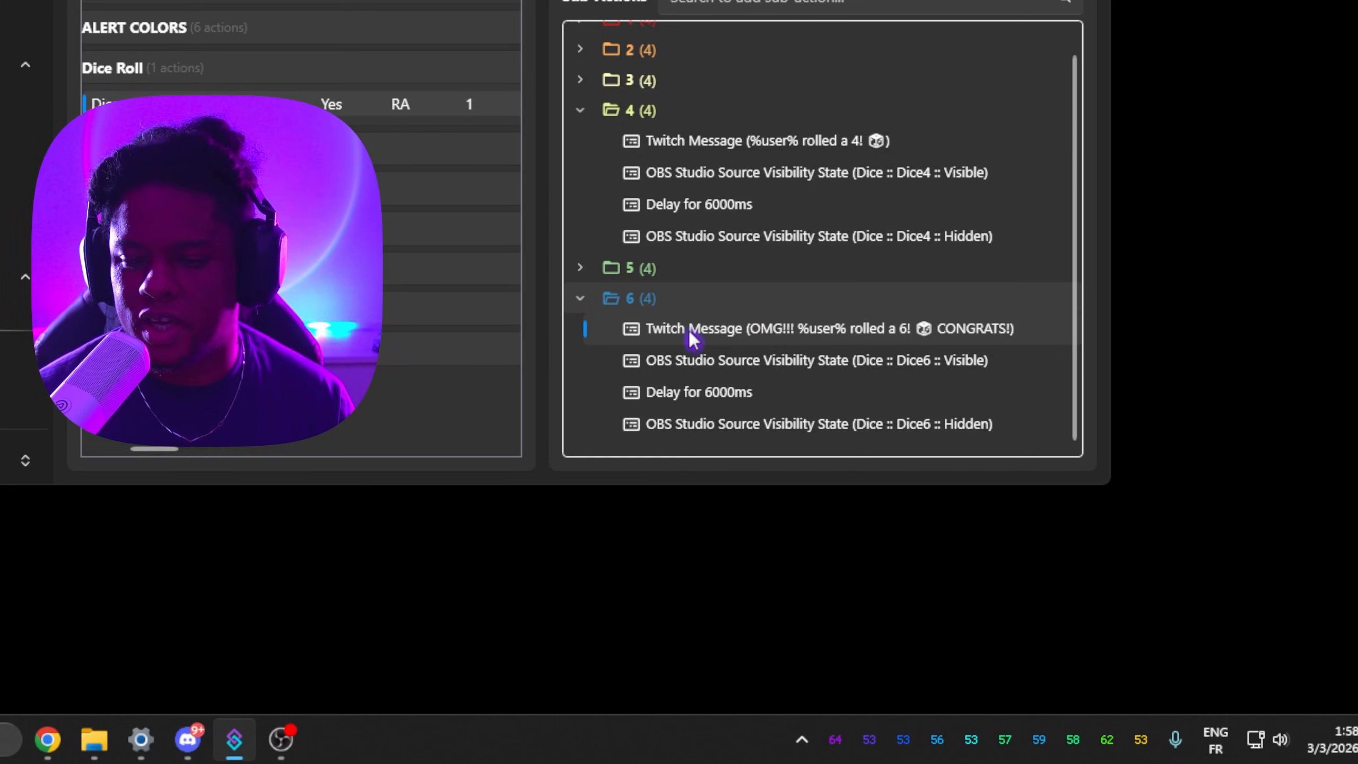
pyautogui.rightClick(687, 328)
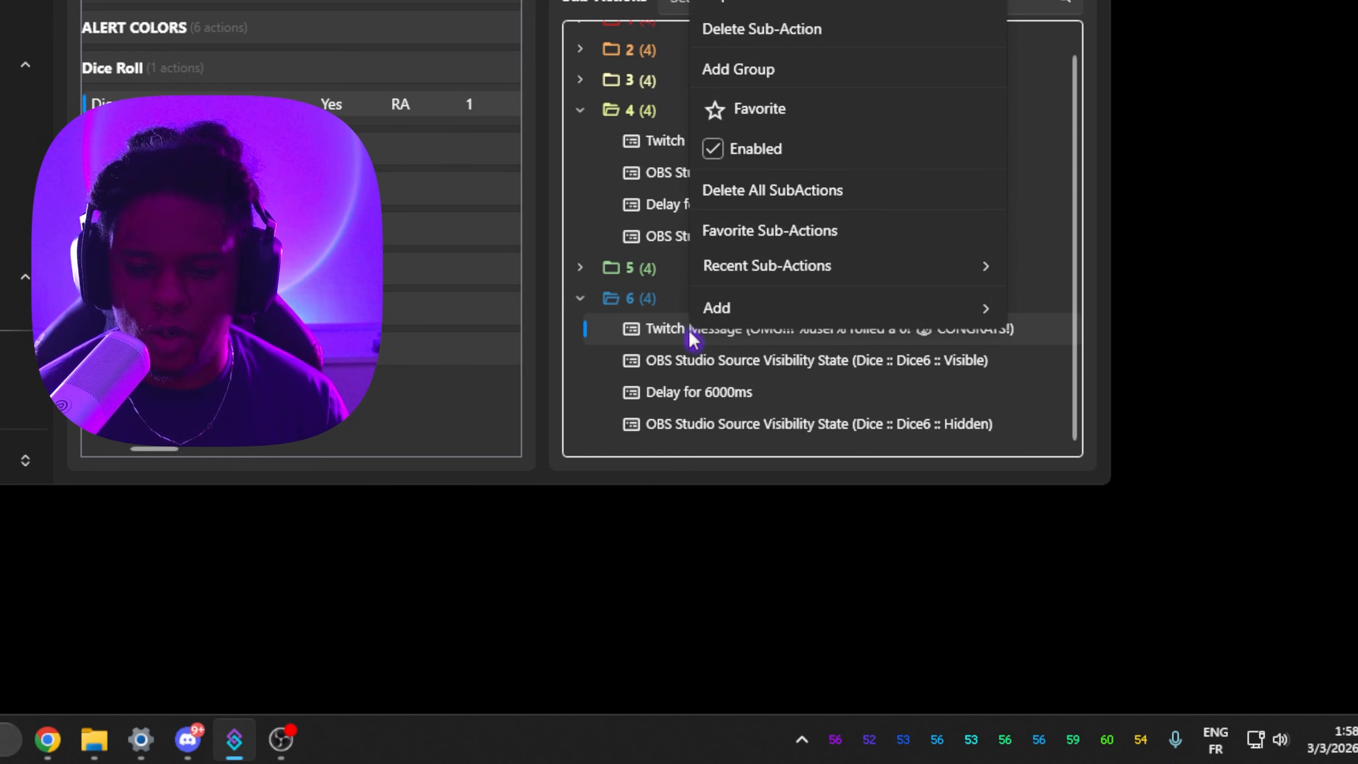
pyautogui.moveTo(733, 307)
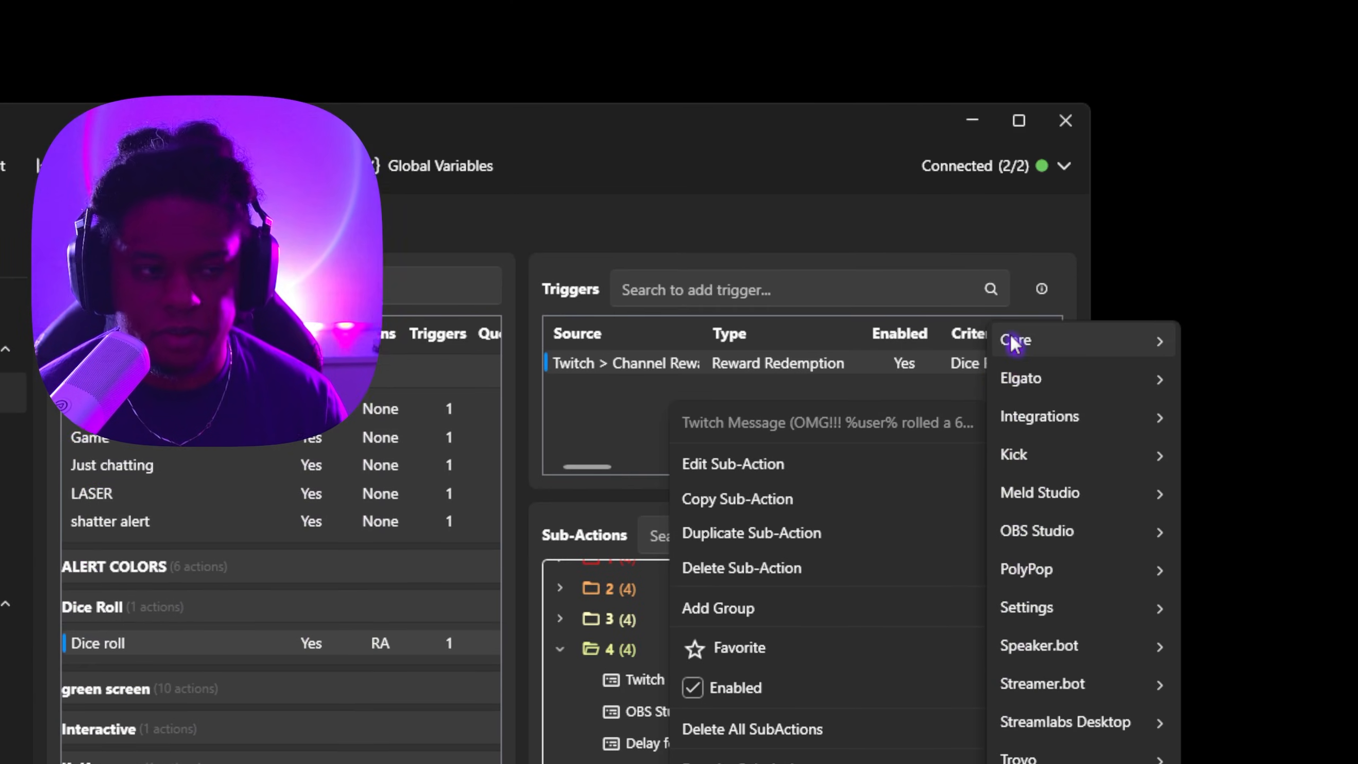
pyautogui.moveTo(1051, 395)
pyautogui.moveTo(1219, 384)
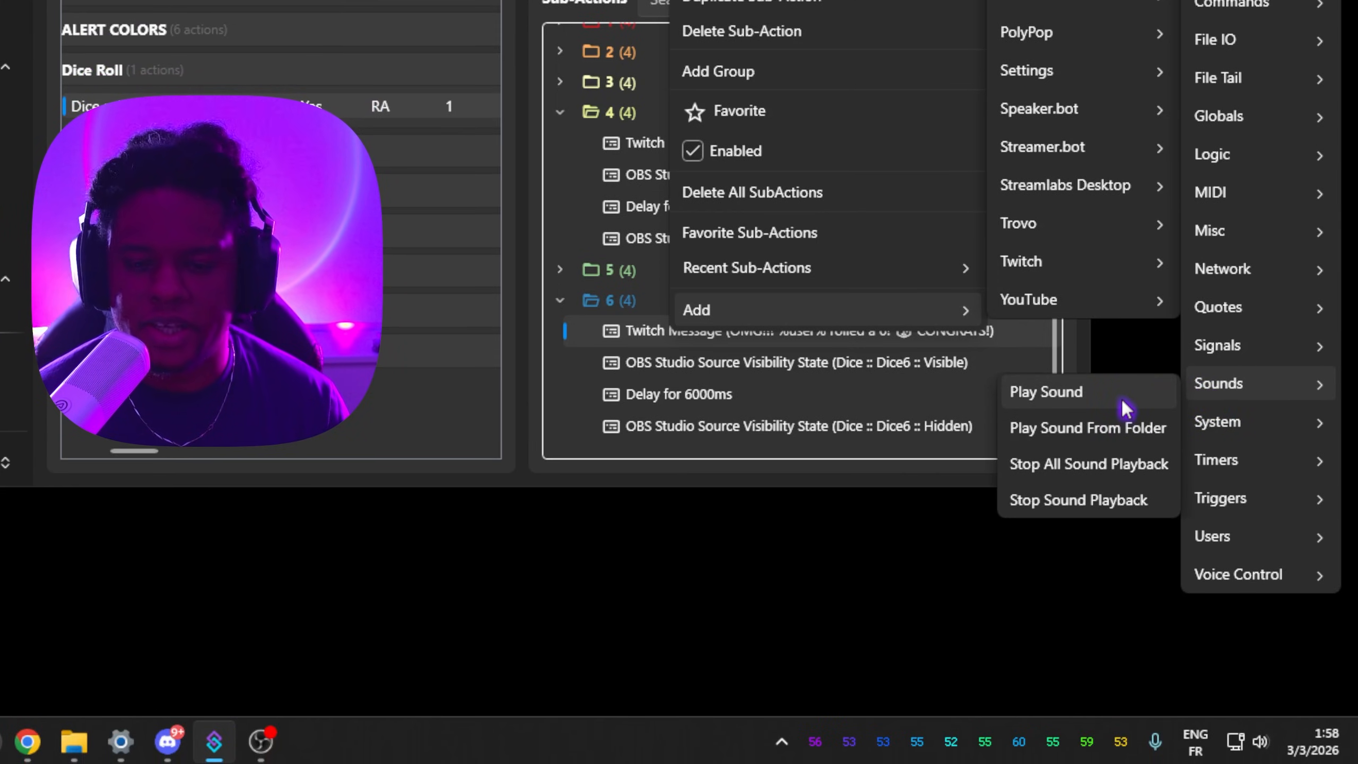
pyautogui.click(1122, 400)
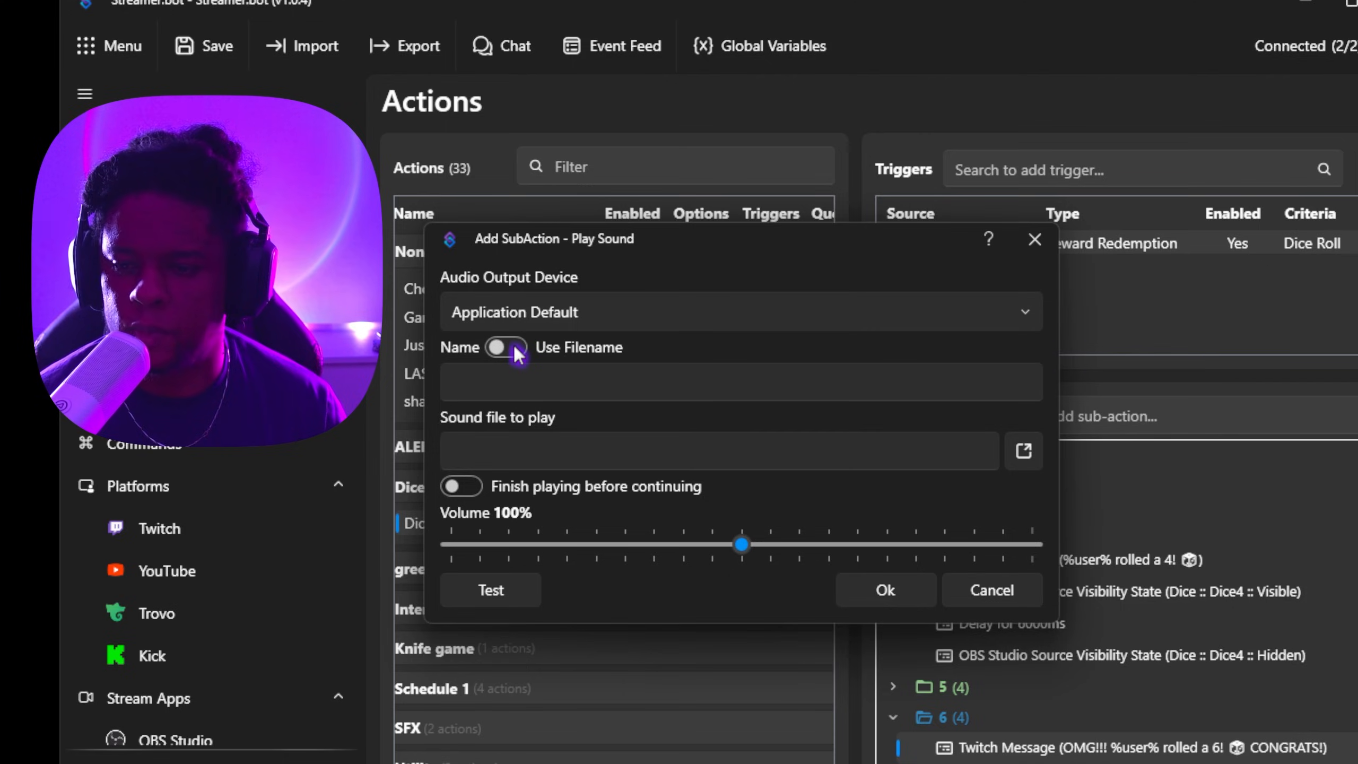
pyautogui.click(515, 347)
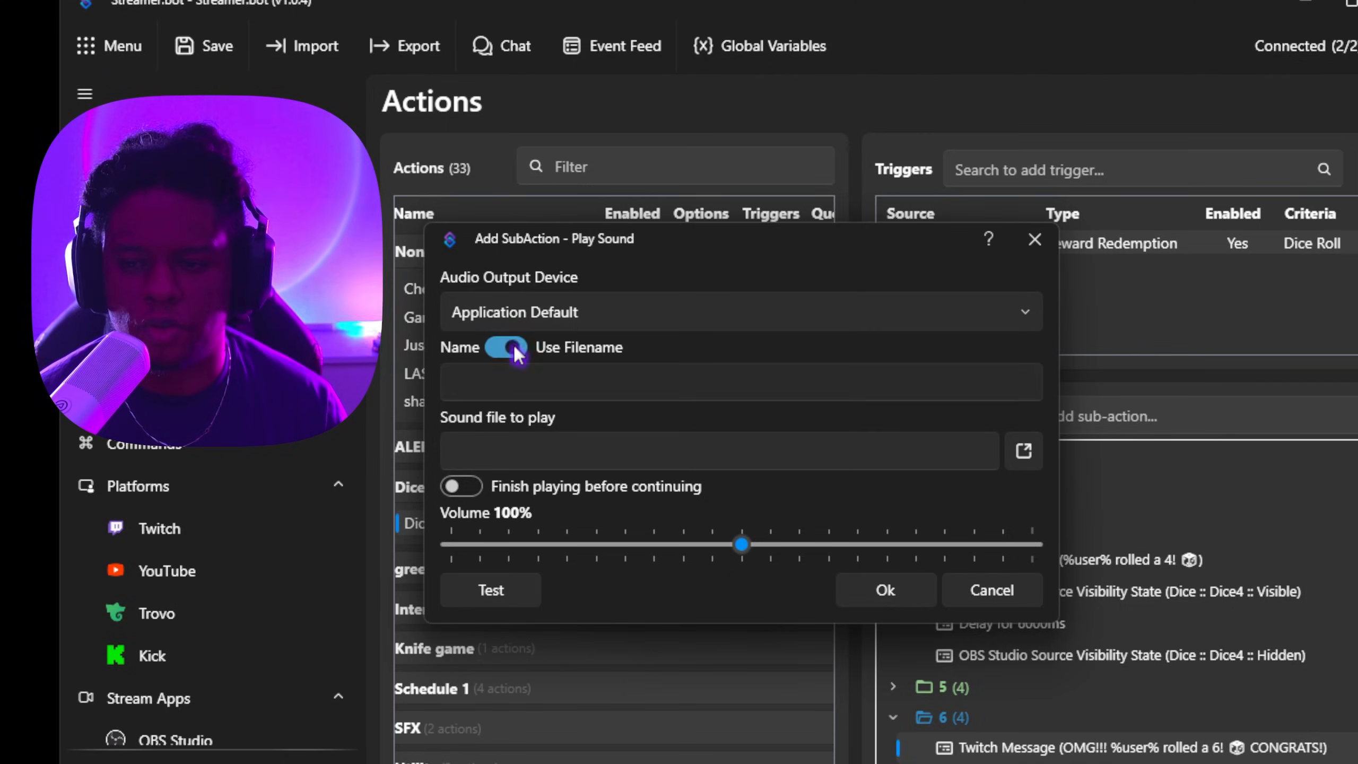
pyautogui.click(1023, 451)
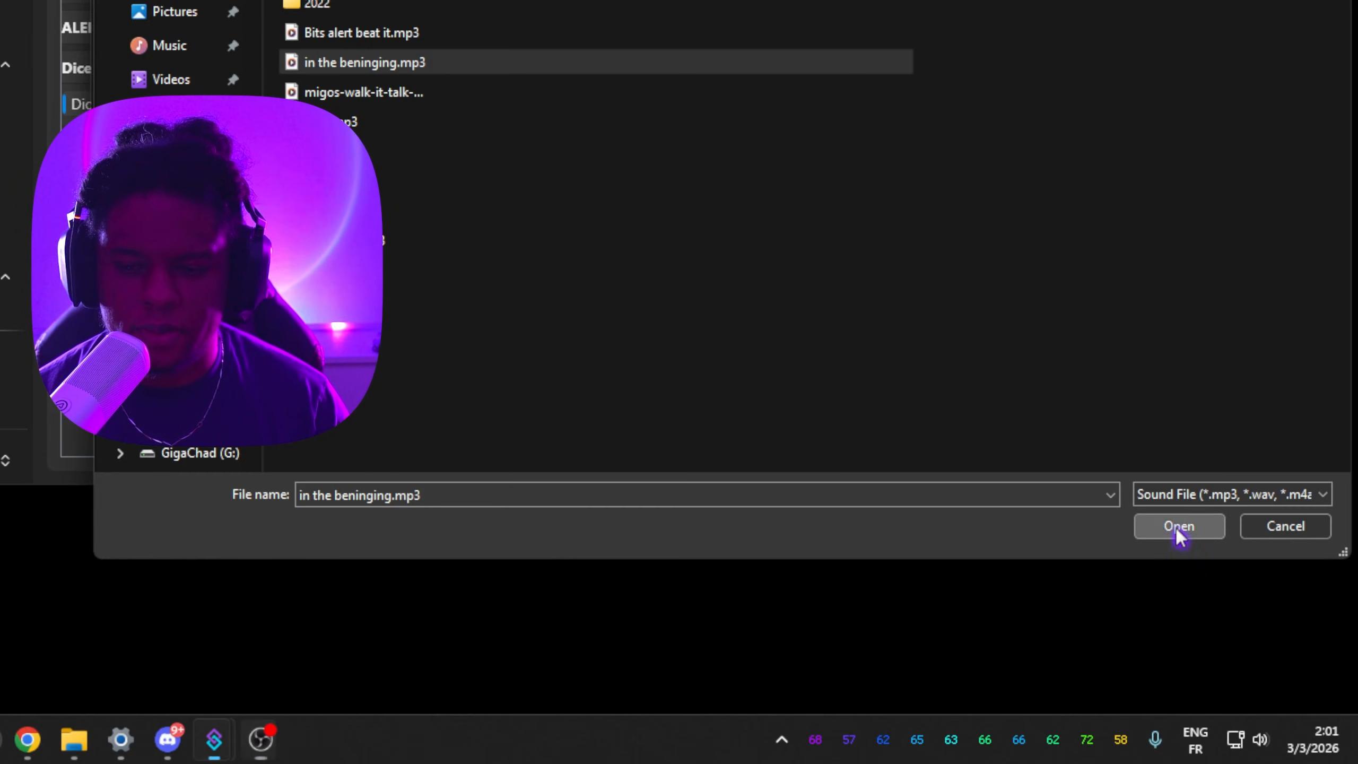
pyautogui.click(1176, 526)
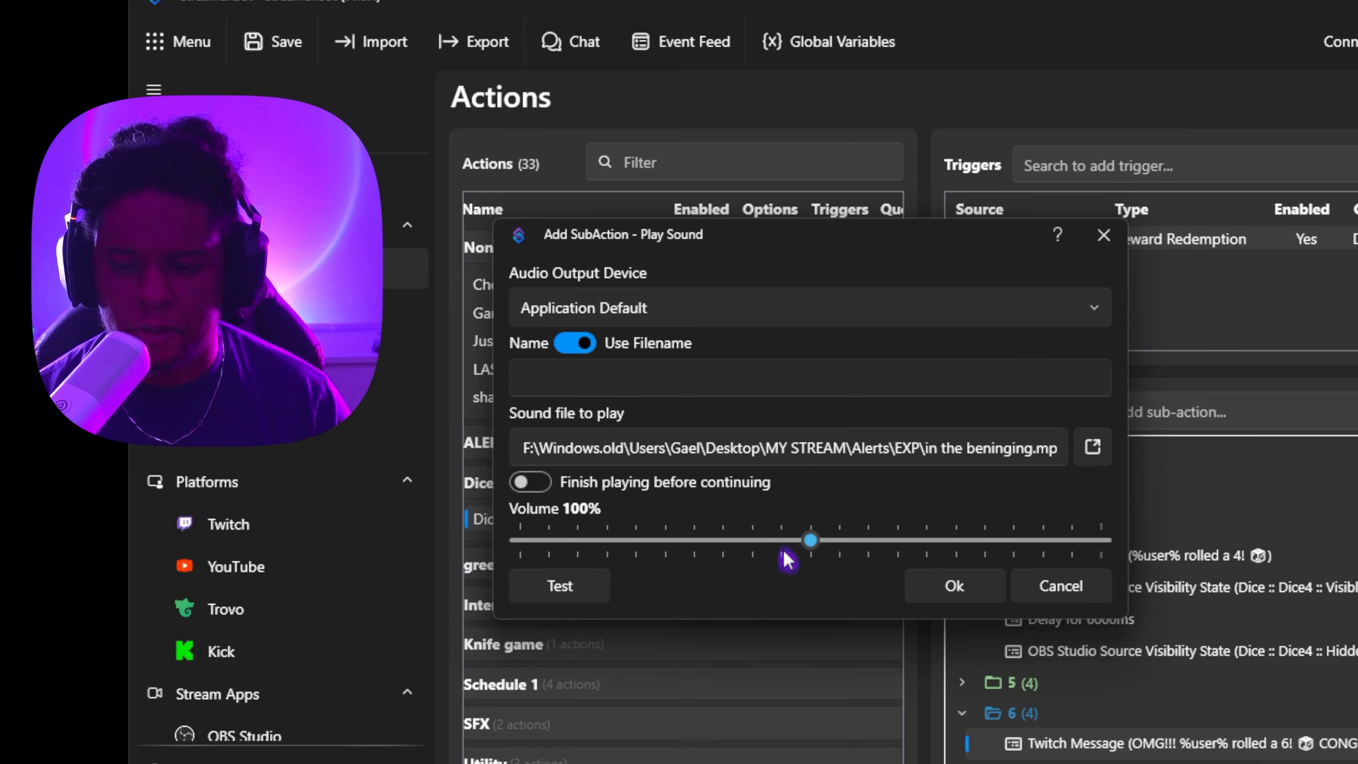
pyautogui.click(949, 585)
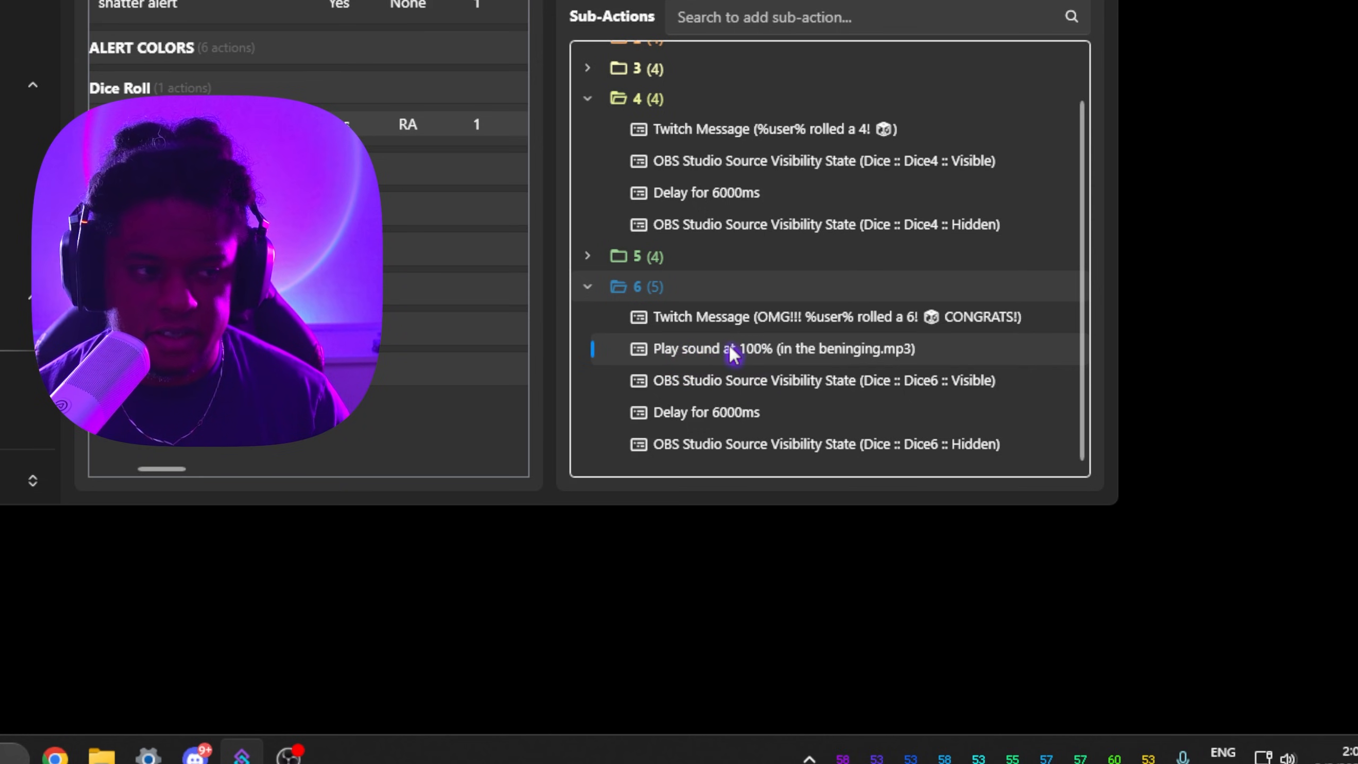
# Step: Move the Play Sound sub-action above folder 6's Twitch message and collapse folders 6 and 4
pyautogui.moveTo(733, 353); pyautogui.dragTo(744, 320)
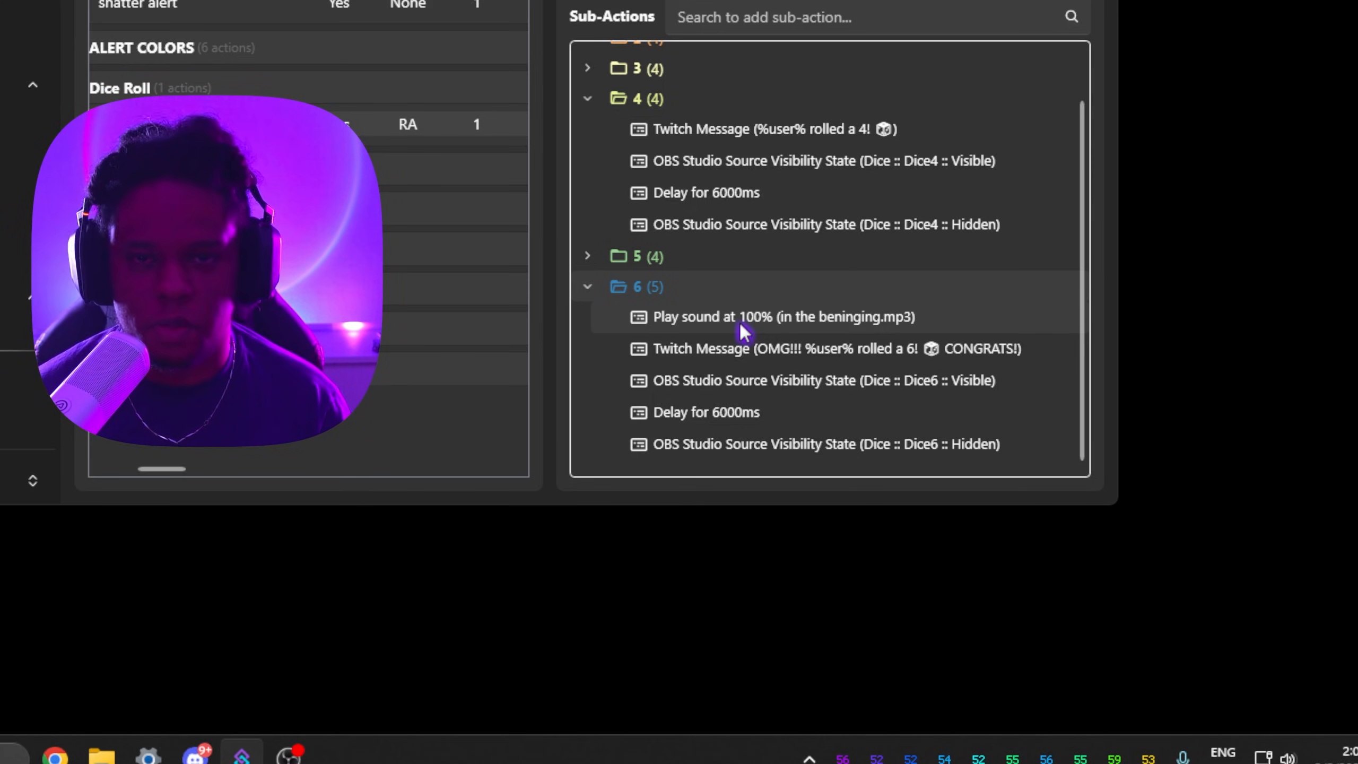
pyautogui.click(588, 287)
pyautogui.click(586, 149)
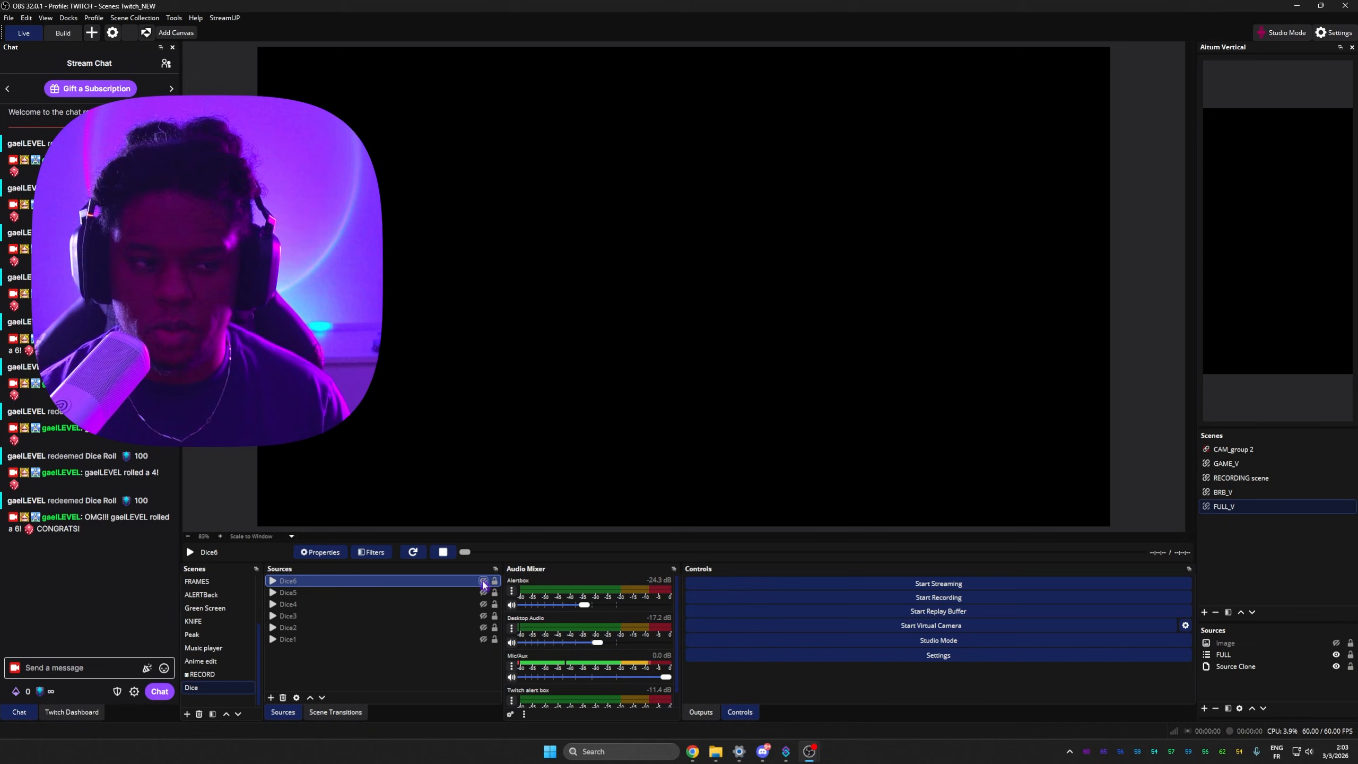
# Step: Enable the Dice scene's Color Correction filter and lower its Hue Shift to turn the dice green
pyautogui.click(417, 555)
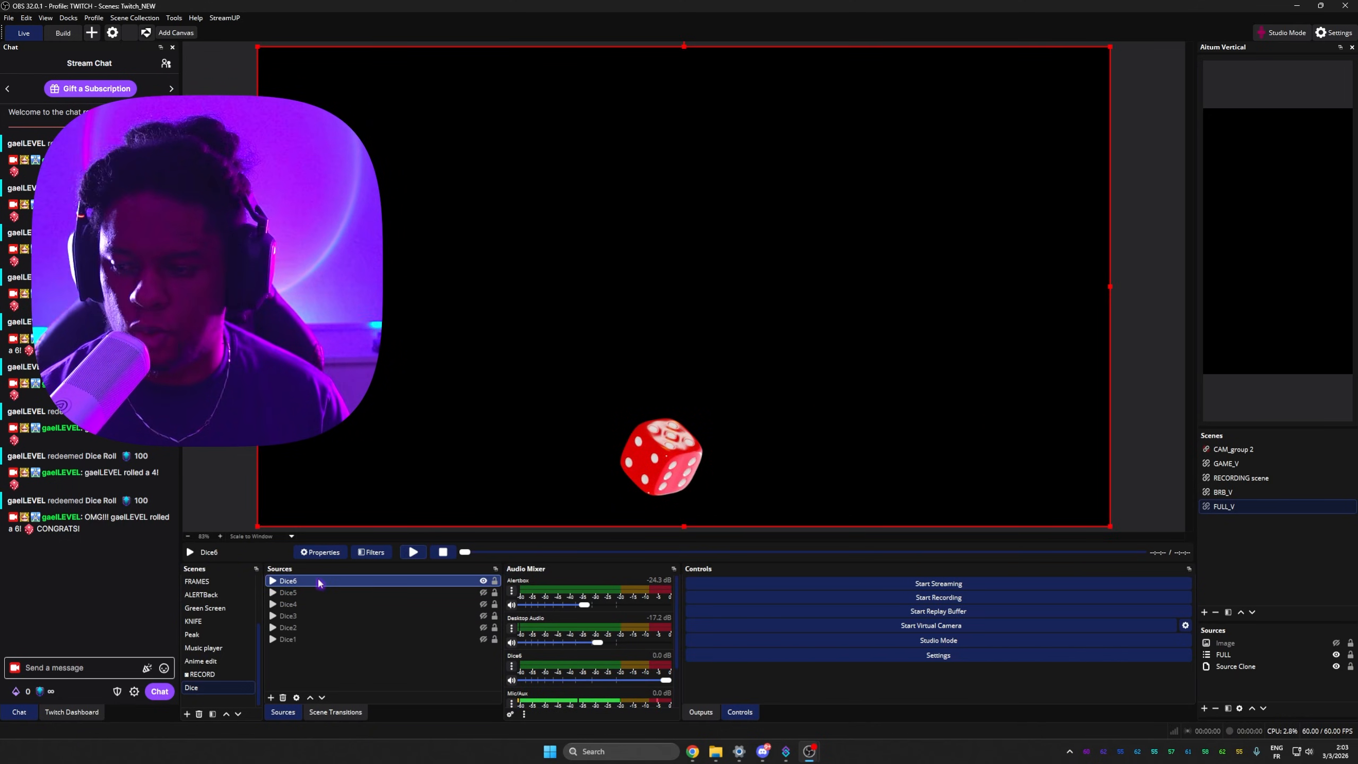
pyautogui.rightClick(232, 690)
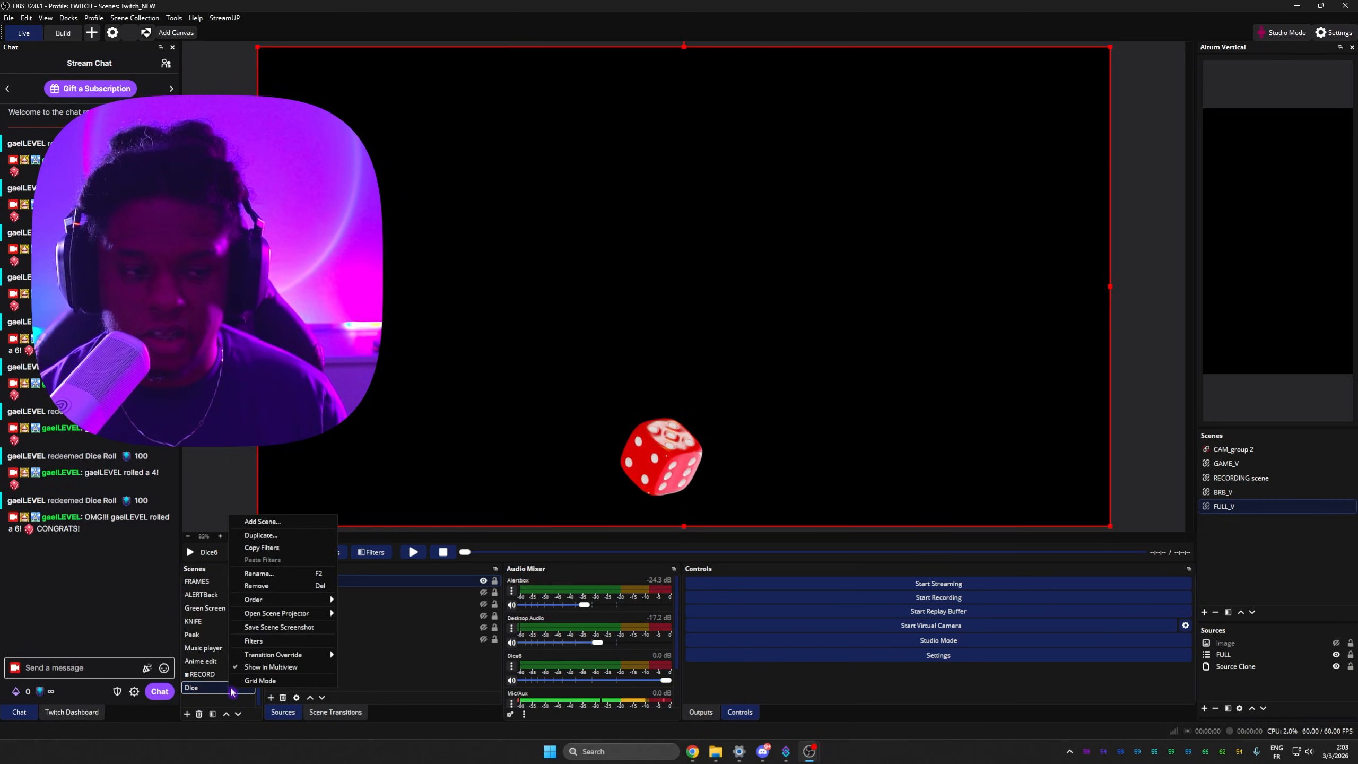
pyautogui.click(262, 647)
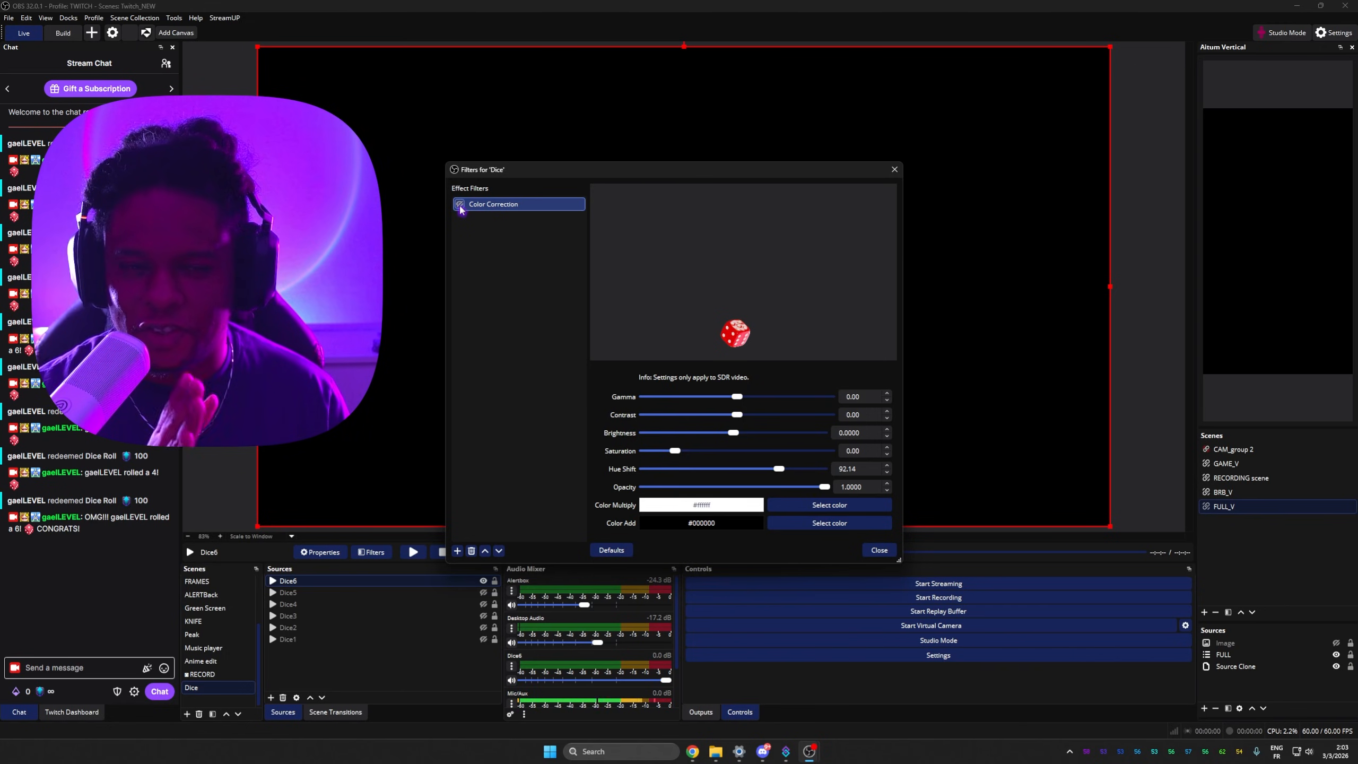
pyautogui.click(457, 551)
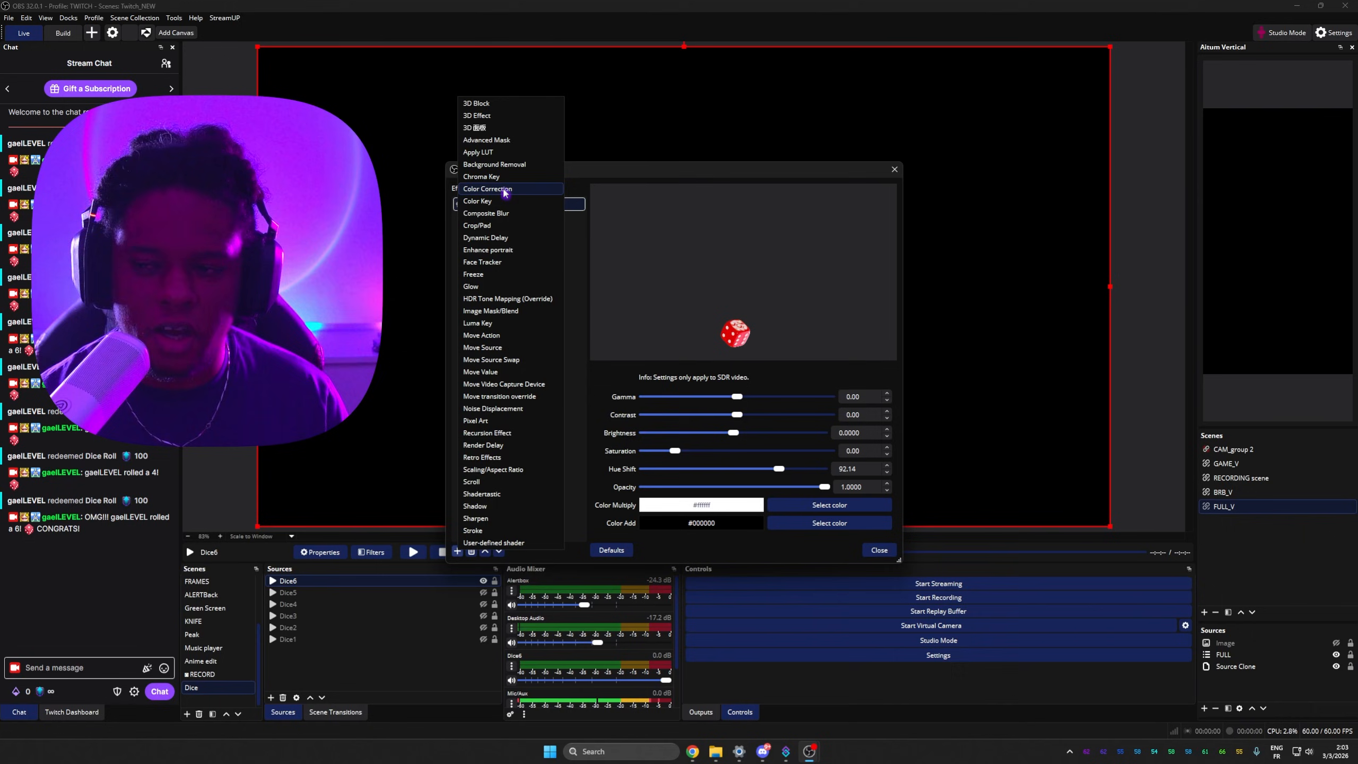
pyautogui.click(656, 170)
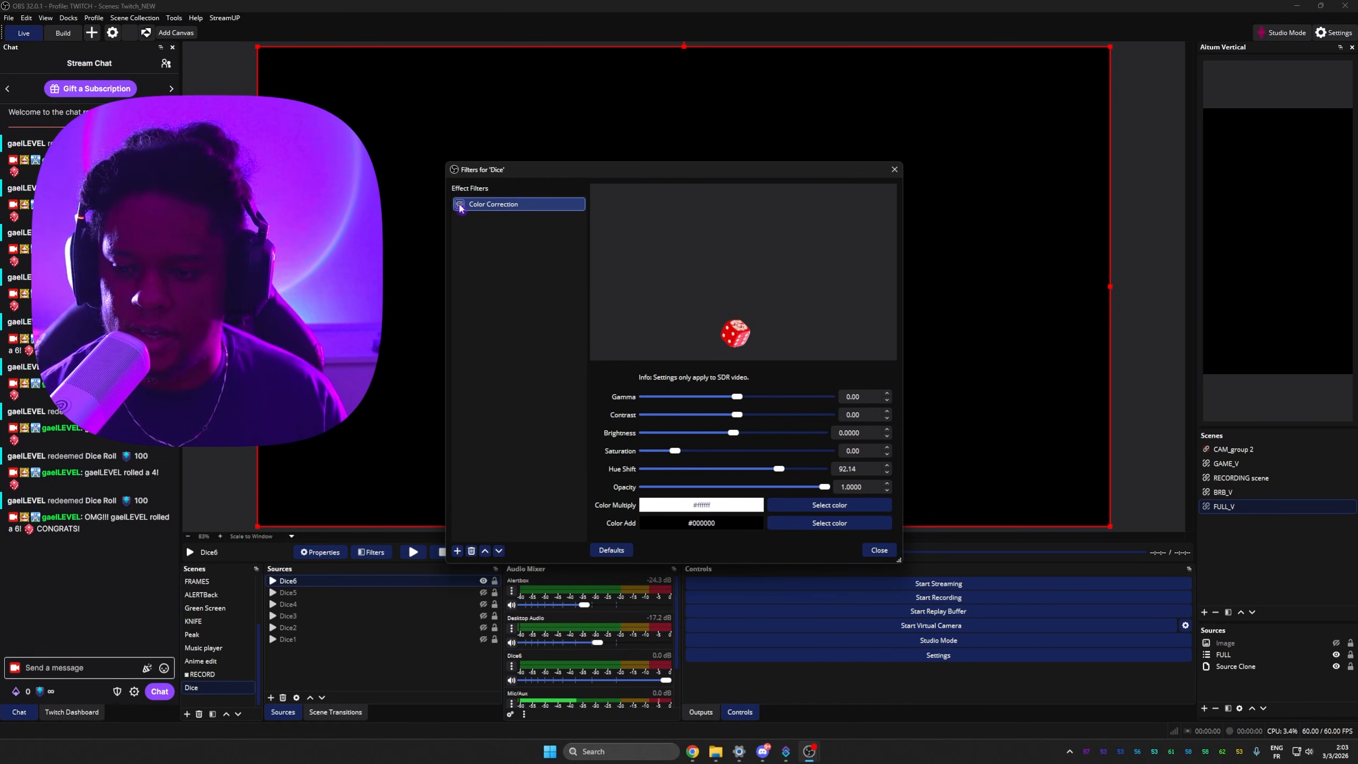
pyautogui.click(459, 205)
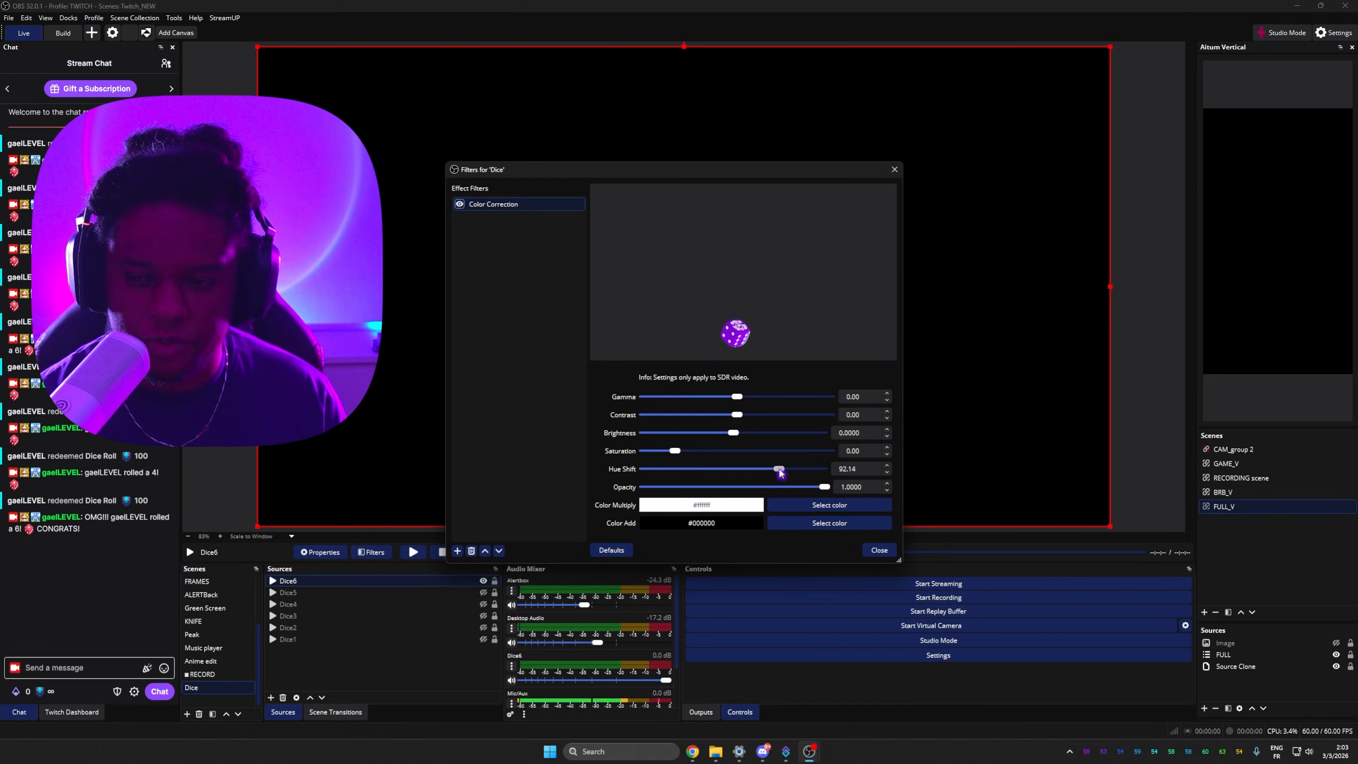
pyautogui.moveTo(779, 472); pyautogui.dragTo(685, 475)
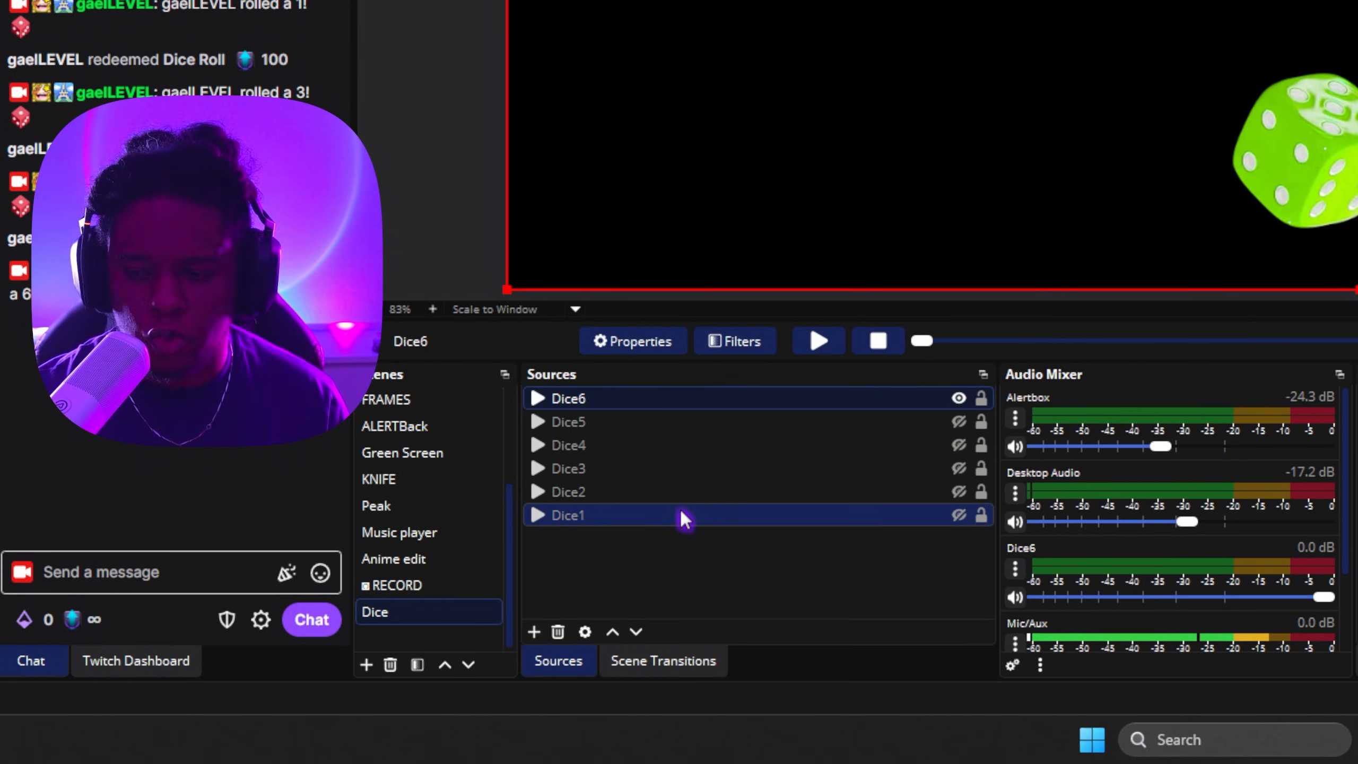
# Step: Relink the Dice1 media source to Dice1.webm in the webm folder
pyautogui.doubleClick(681, 515)
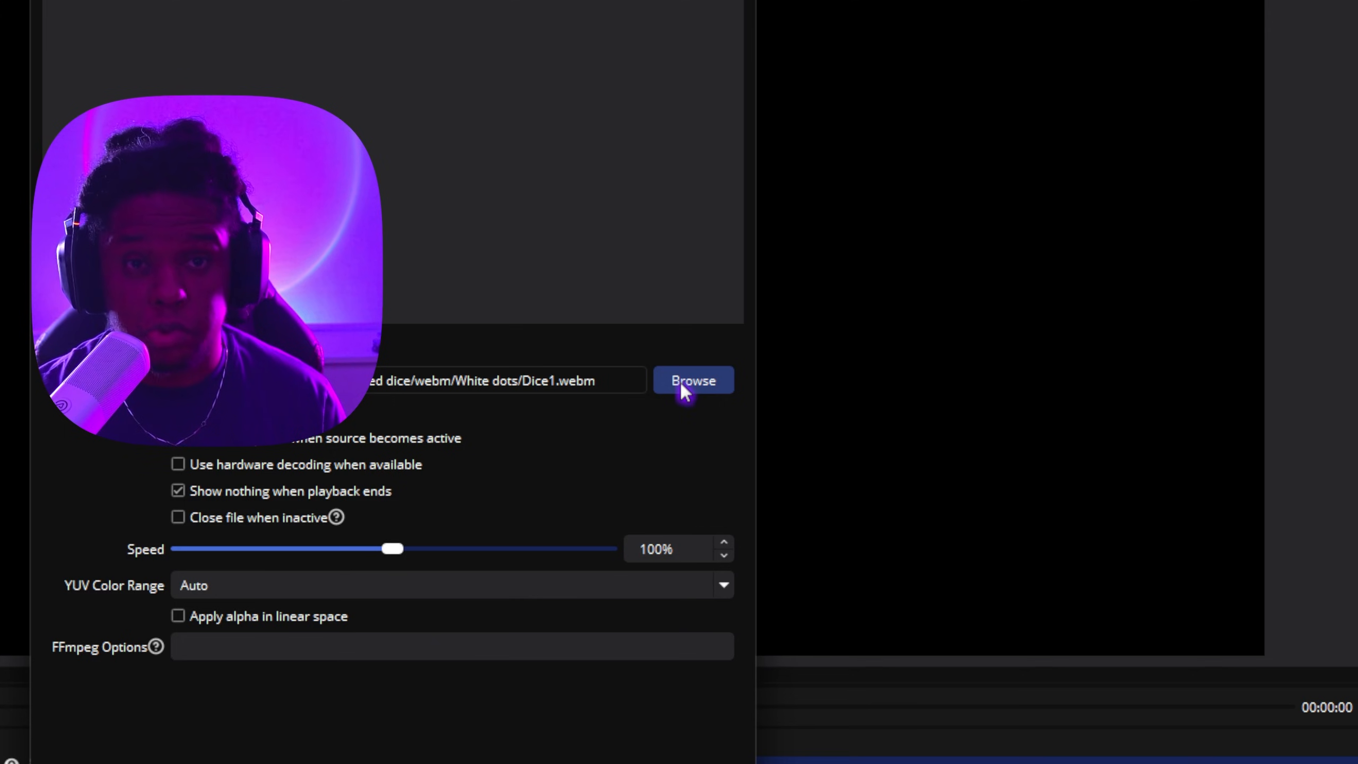
pyautogui.click(682, 382)
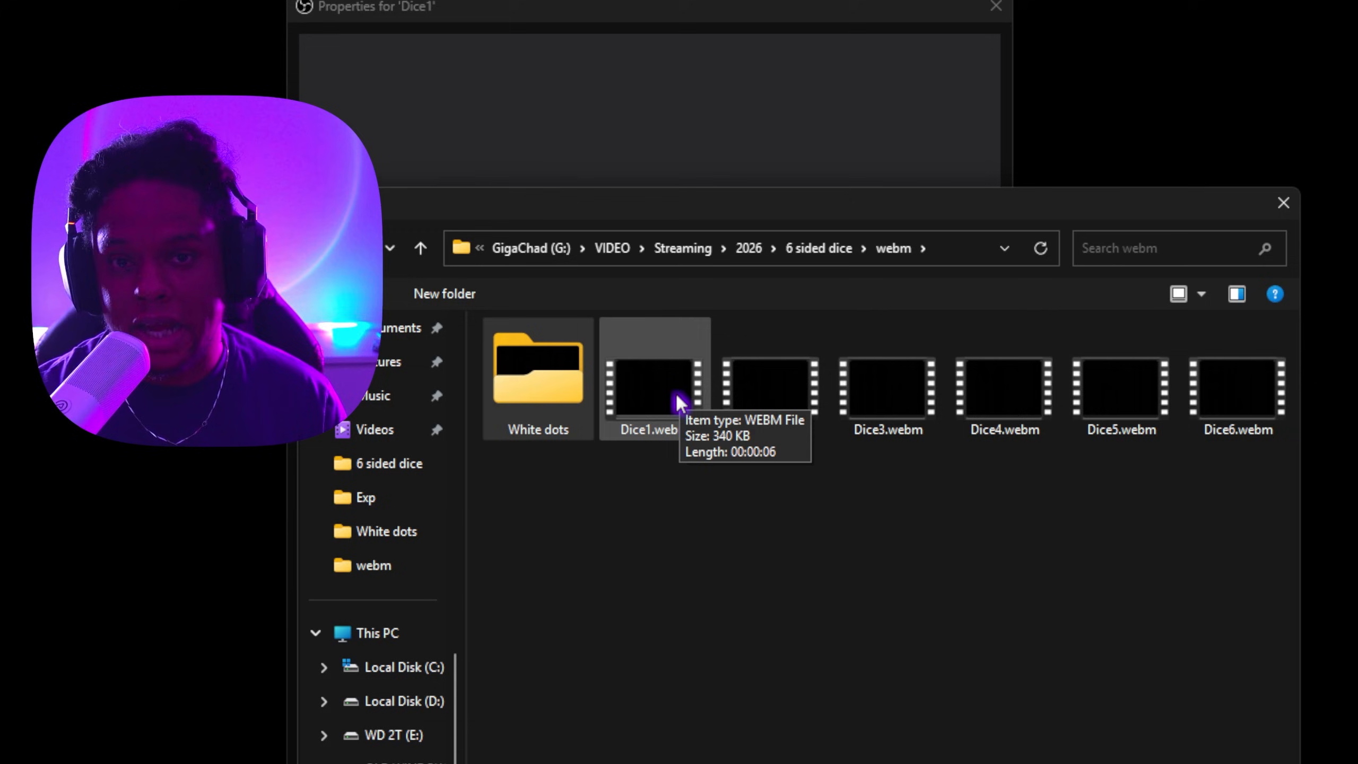
pyautogui.doubleClick(679, 402)
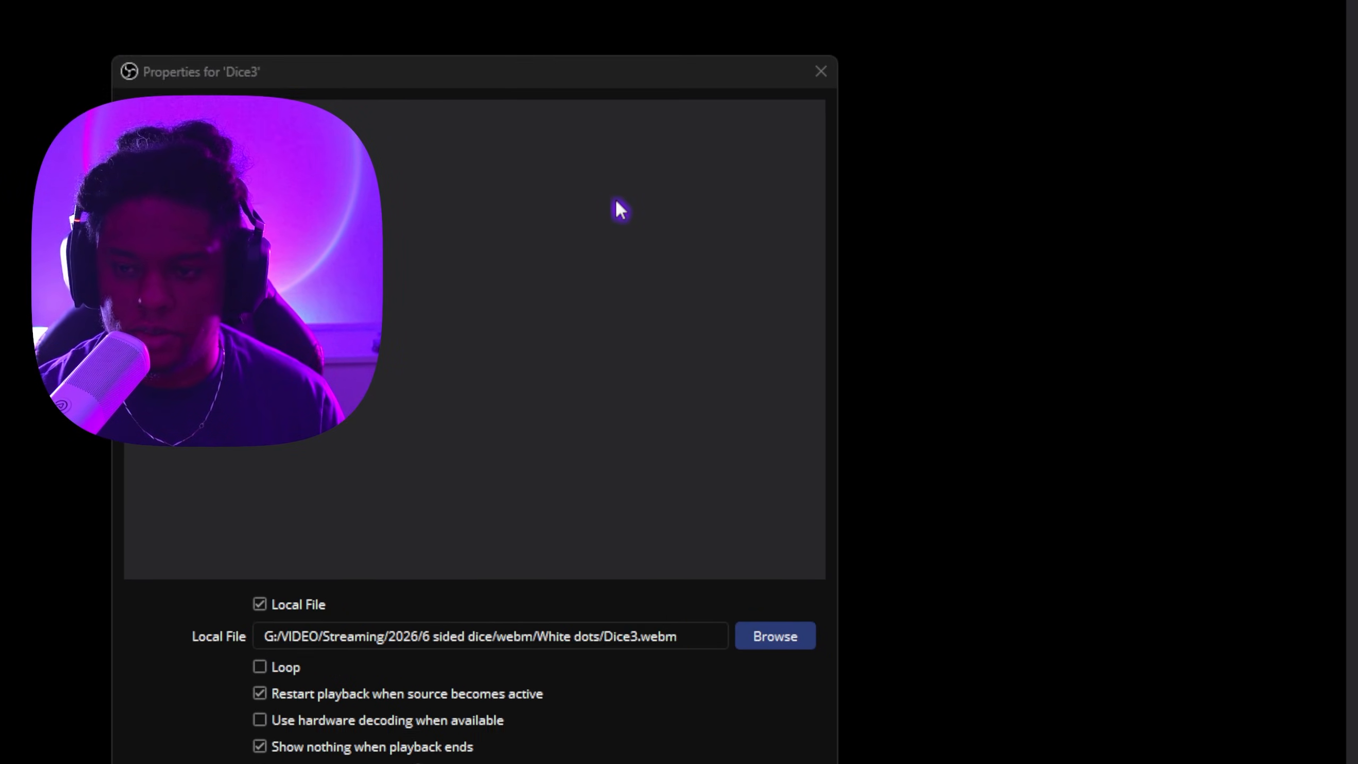
pyautogui.click(783, 348)
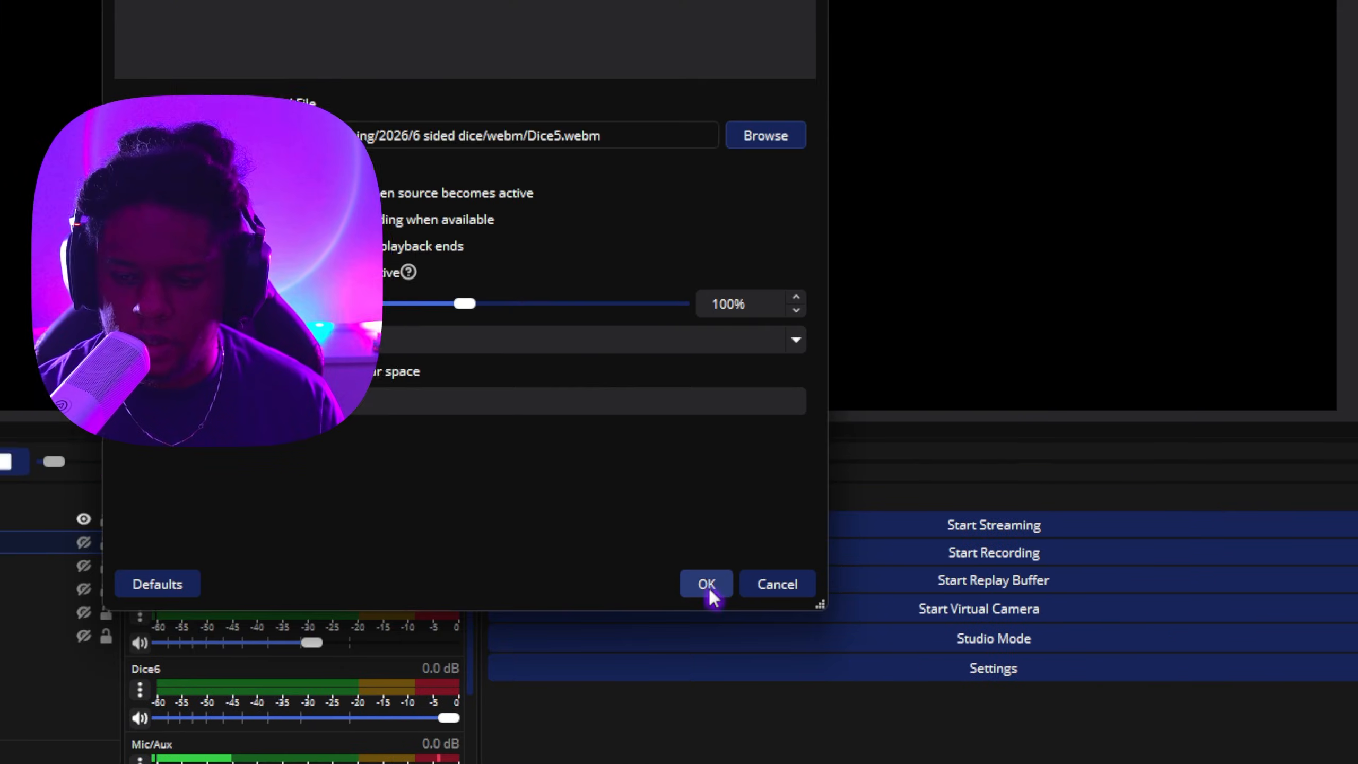
# Step: Relink the Dice6 media source to Dice6.webm in the webm folder
pyautogui.click(708, 585)
pyautogui.doubleClick(658, 401)
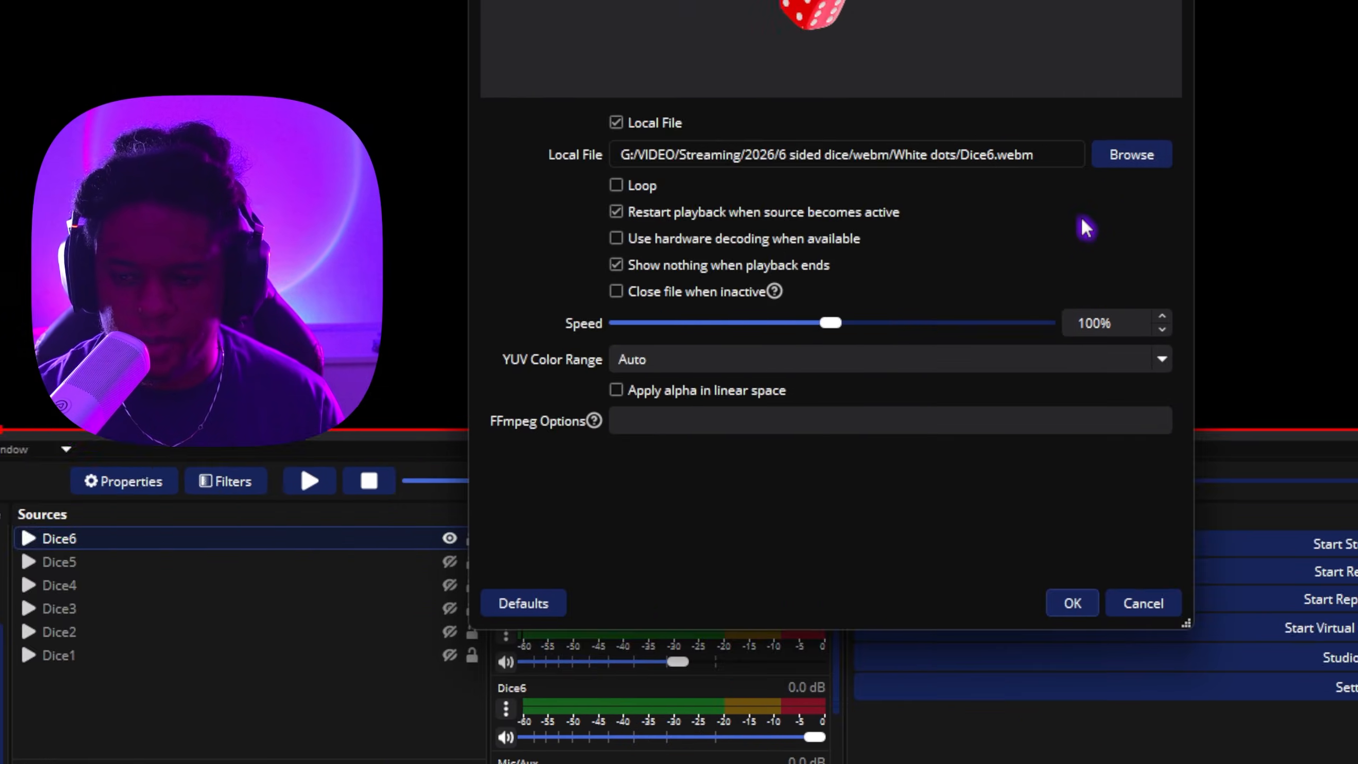
pyautogui.click(748, 141)
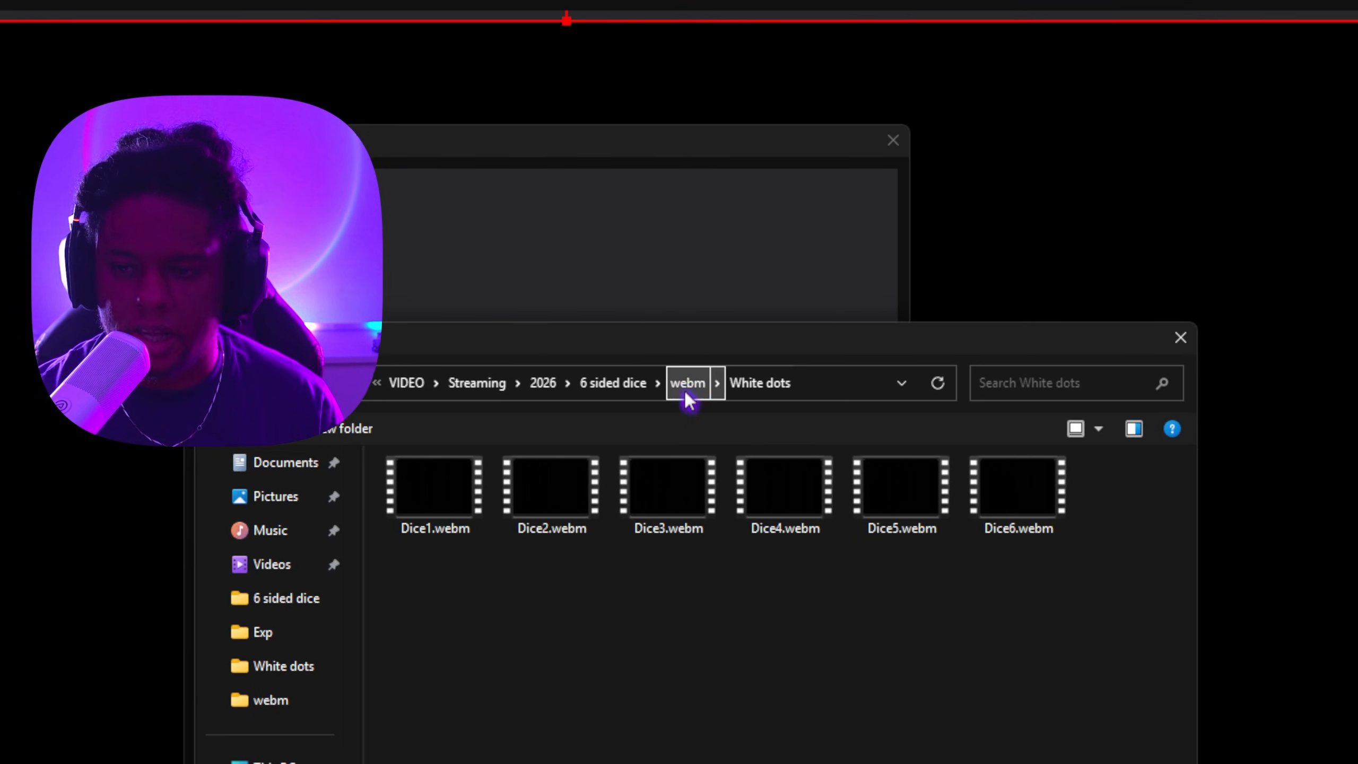
pyautogui.click(684, 386)
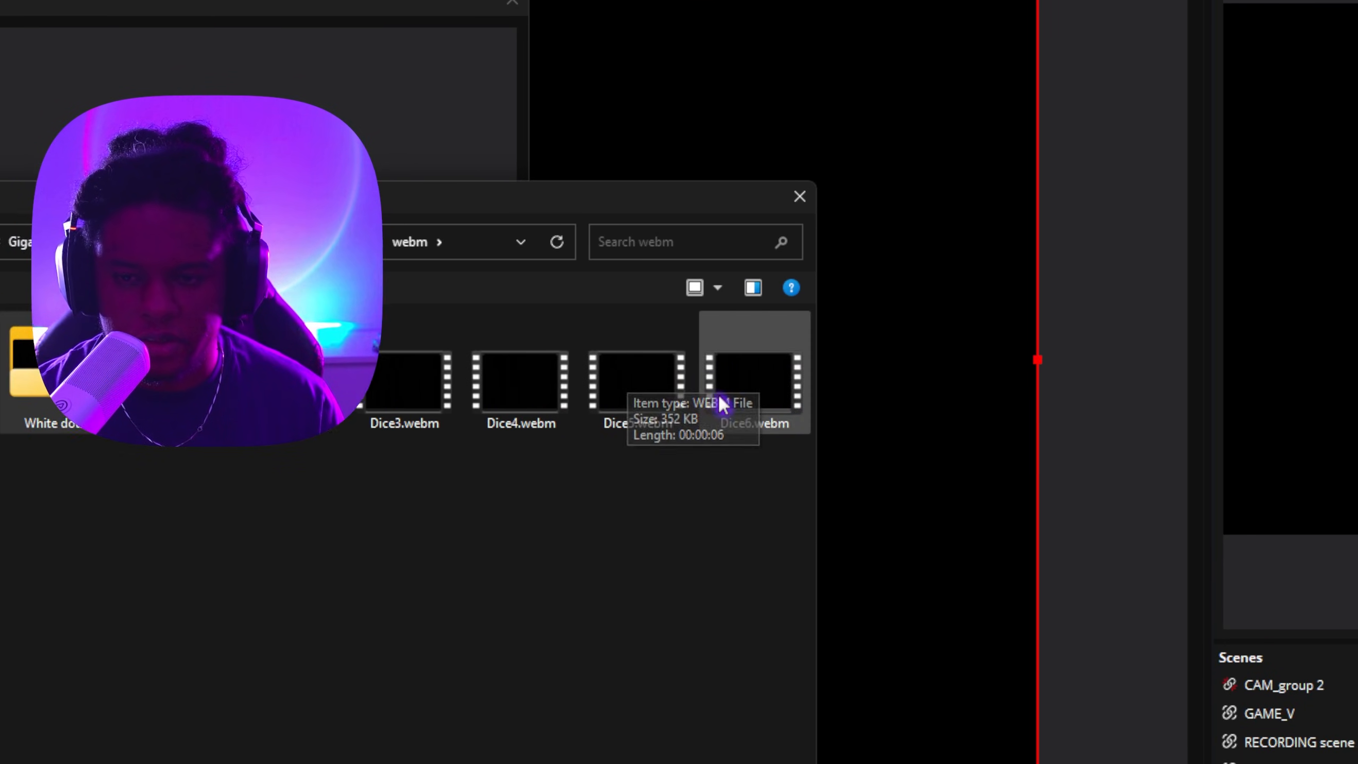
pyautogui.doubleClick(1006, 471)
pyautogui.click(637, 561)
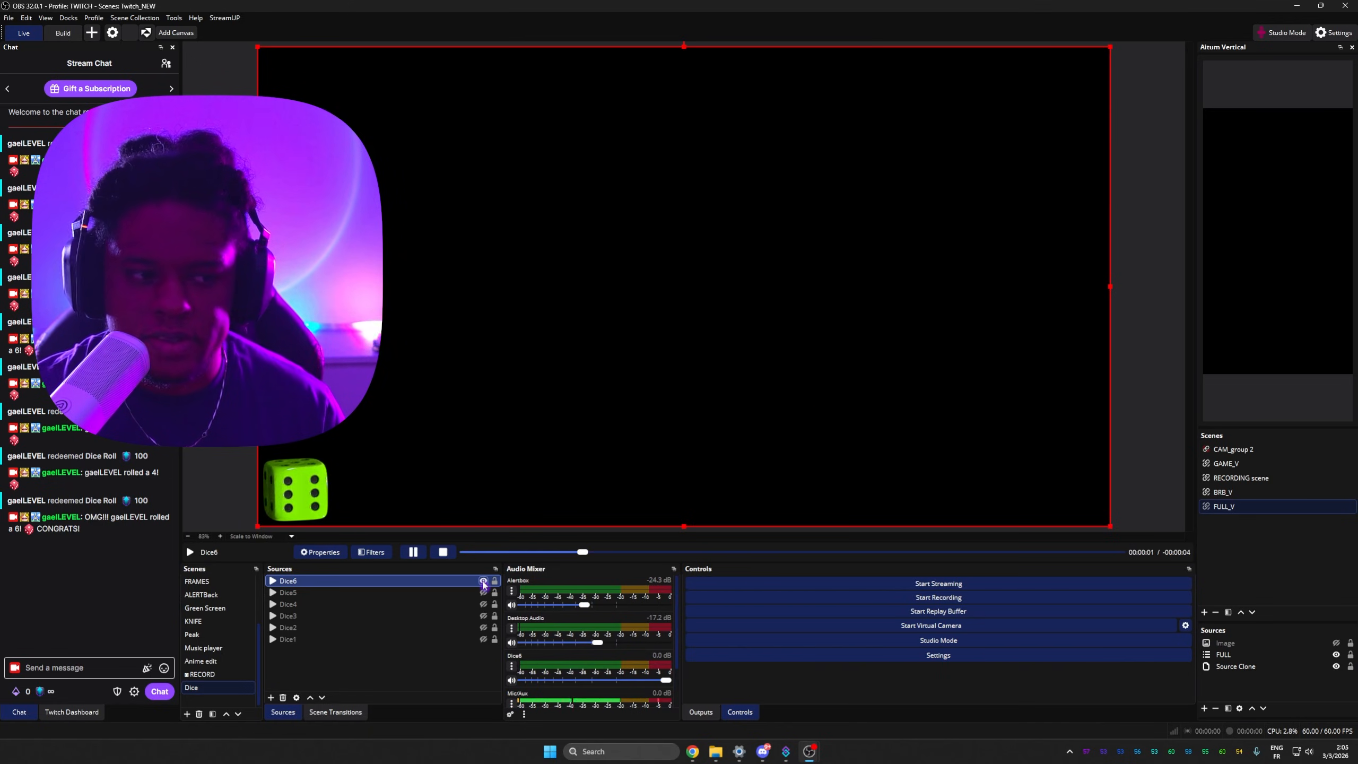
# Step: Hide the Dice6 and Dice5 sources, then switch to the GAME scene
pyautogui.click(483, 581)
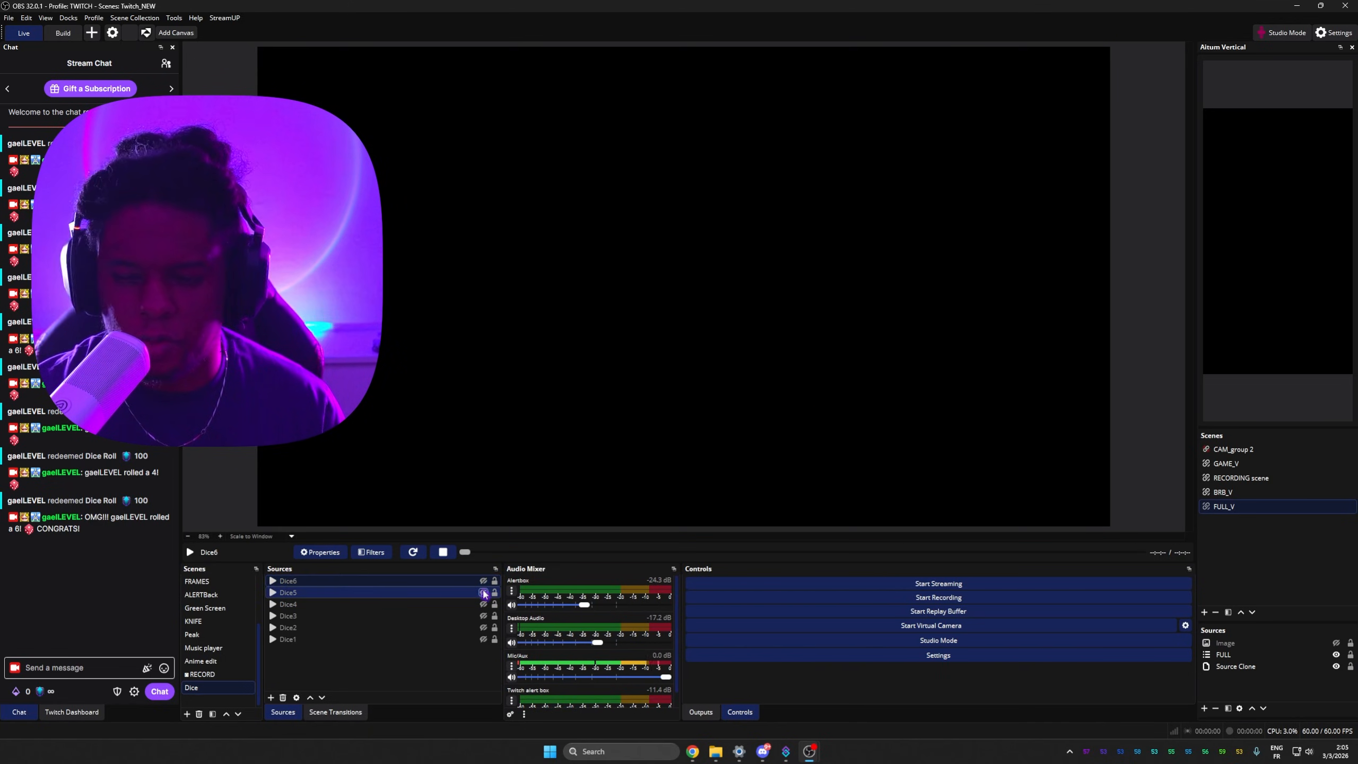
pyautogui.click(484, 592)
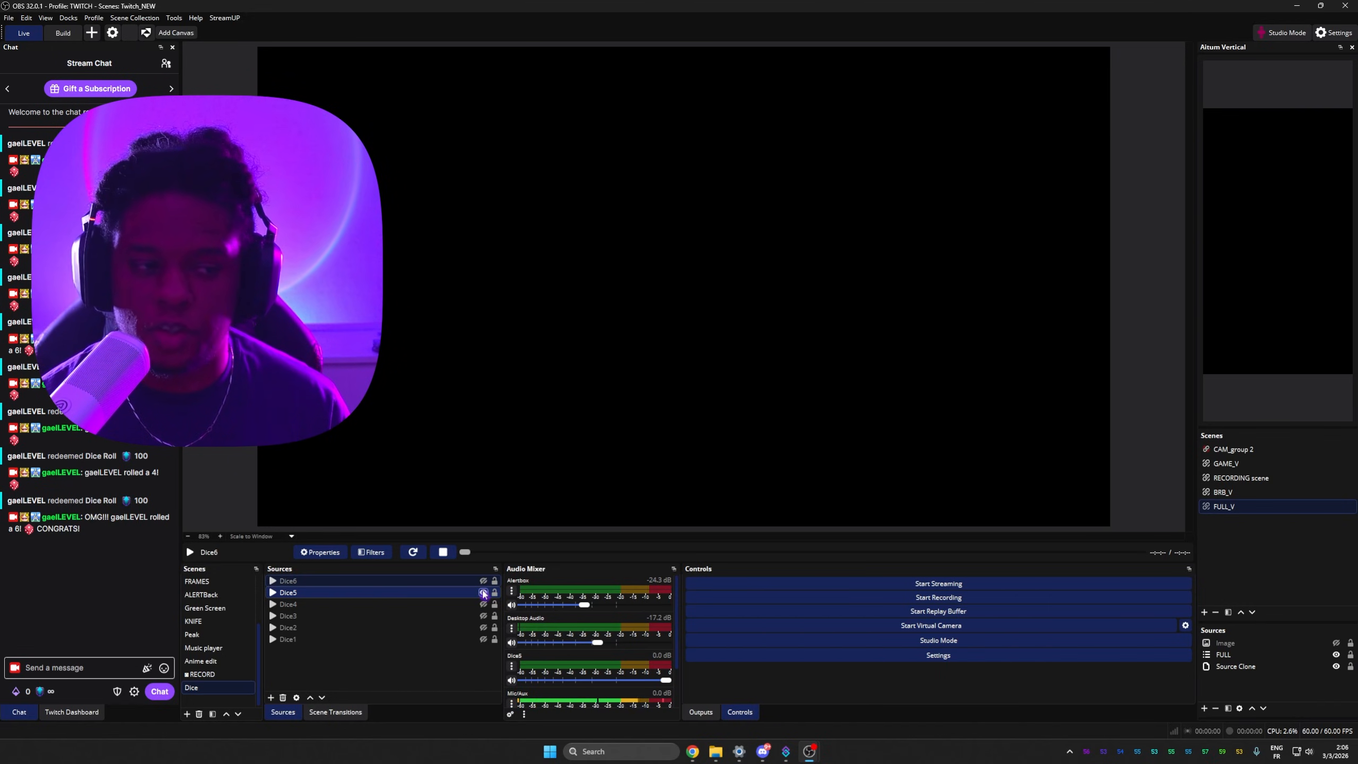
pyautogui.click(483, 592)
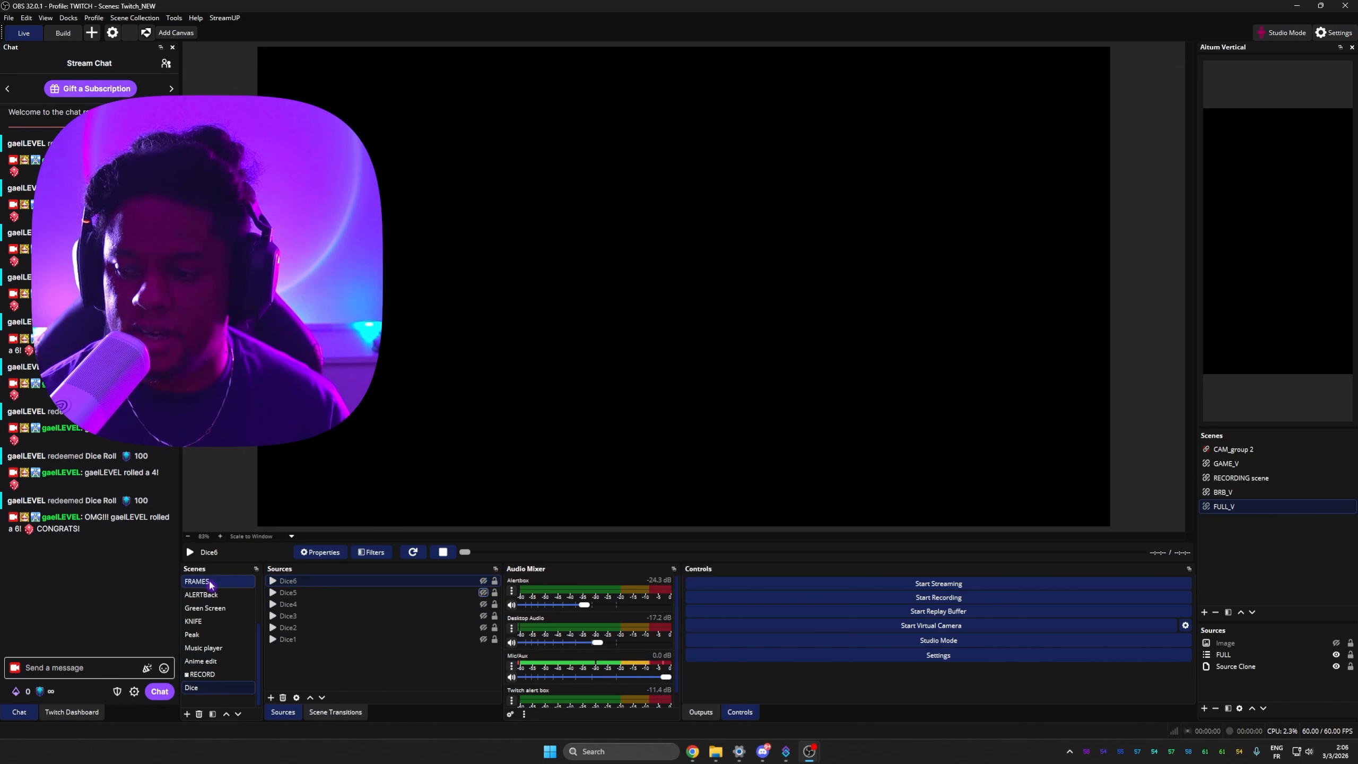
pyautogui.scroll(3, 210, 585)
pyautogui.click(194, 608)
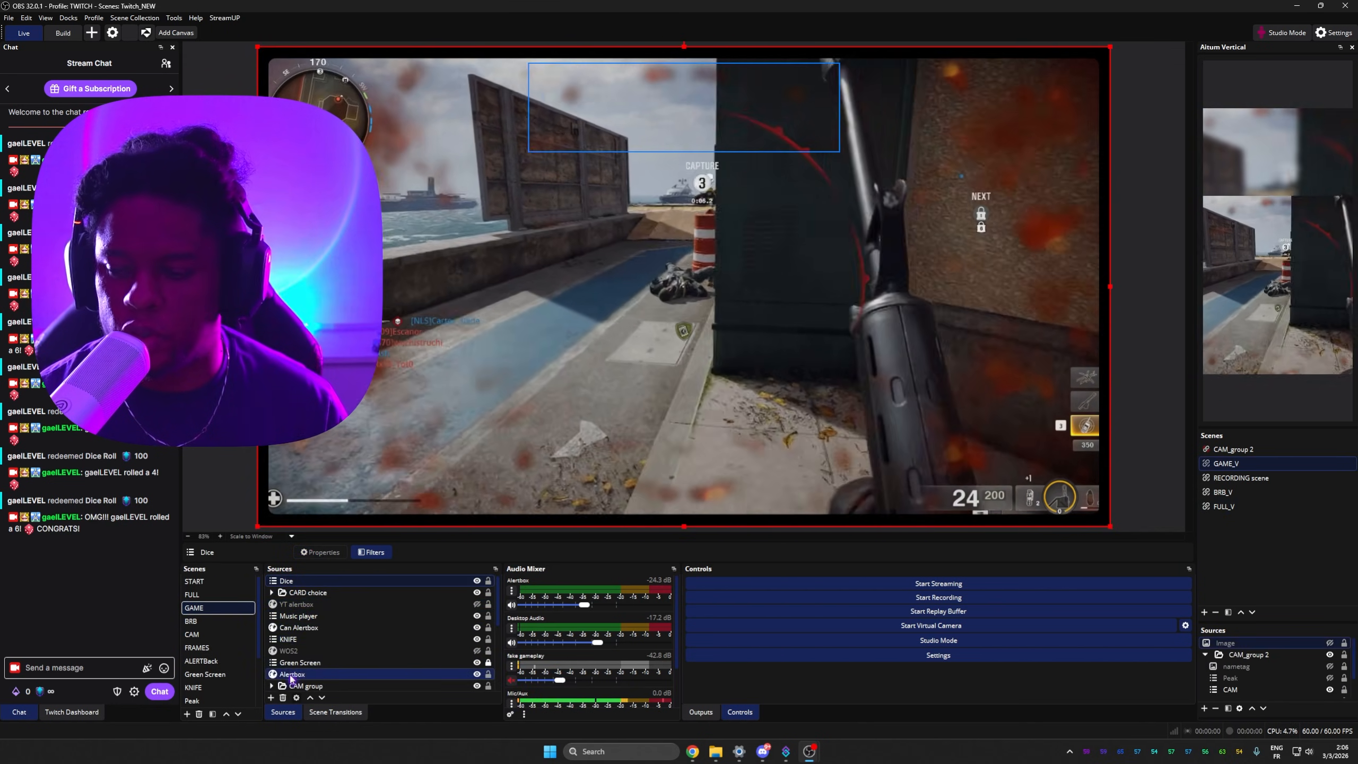
# Step: Add the existing Dice scene as a visible source in the GAME scene
pyautogui.click(271, 697)
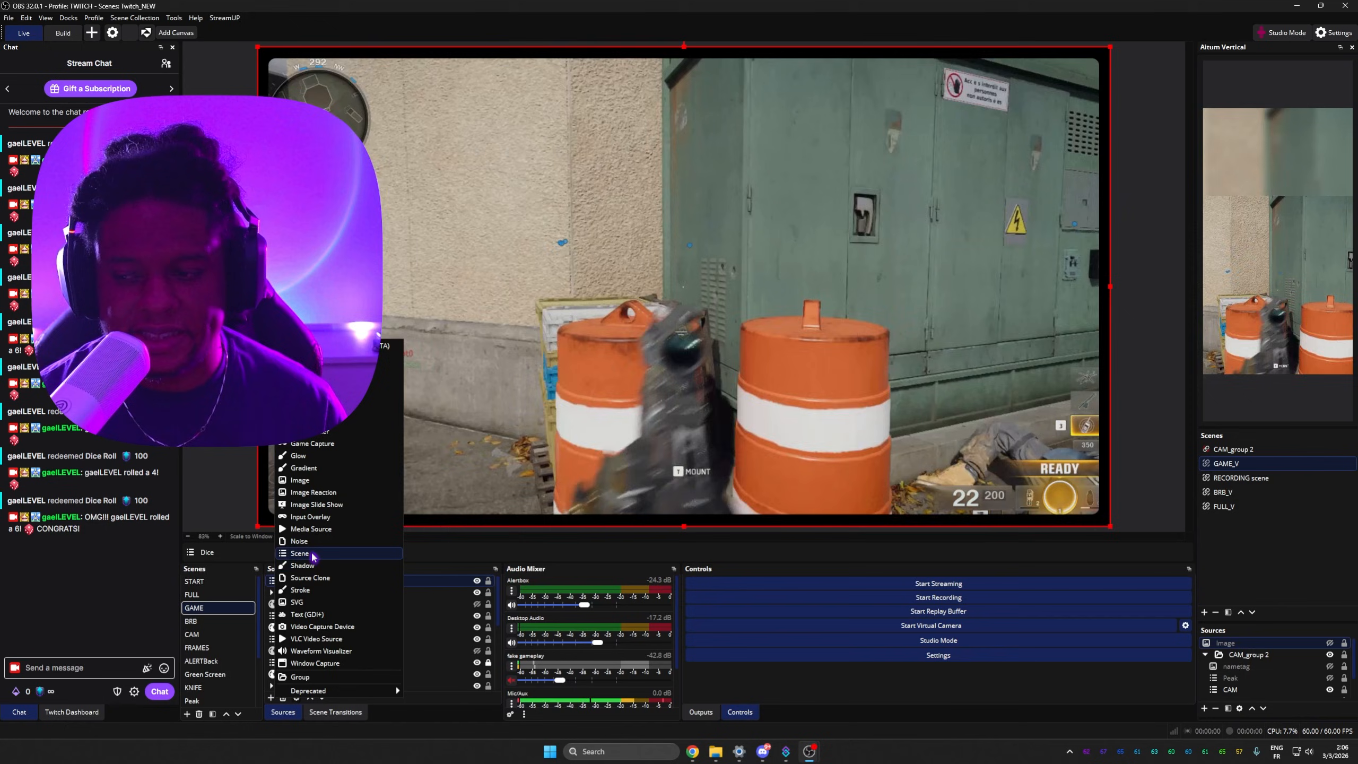
pyautogui.click(299, 554)
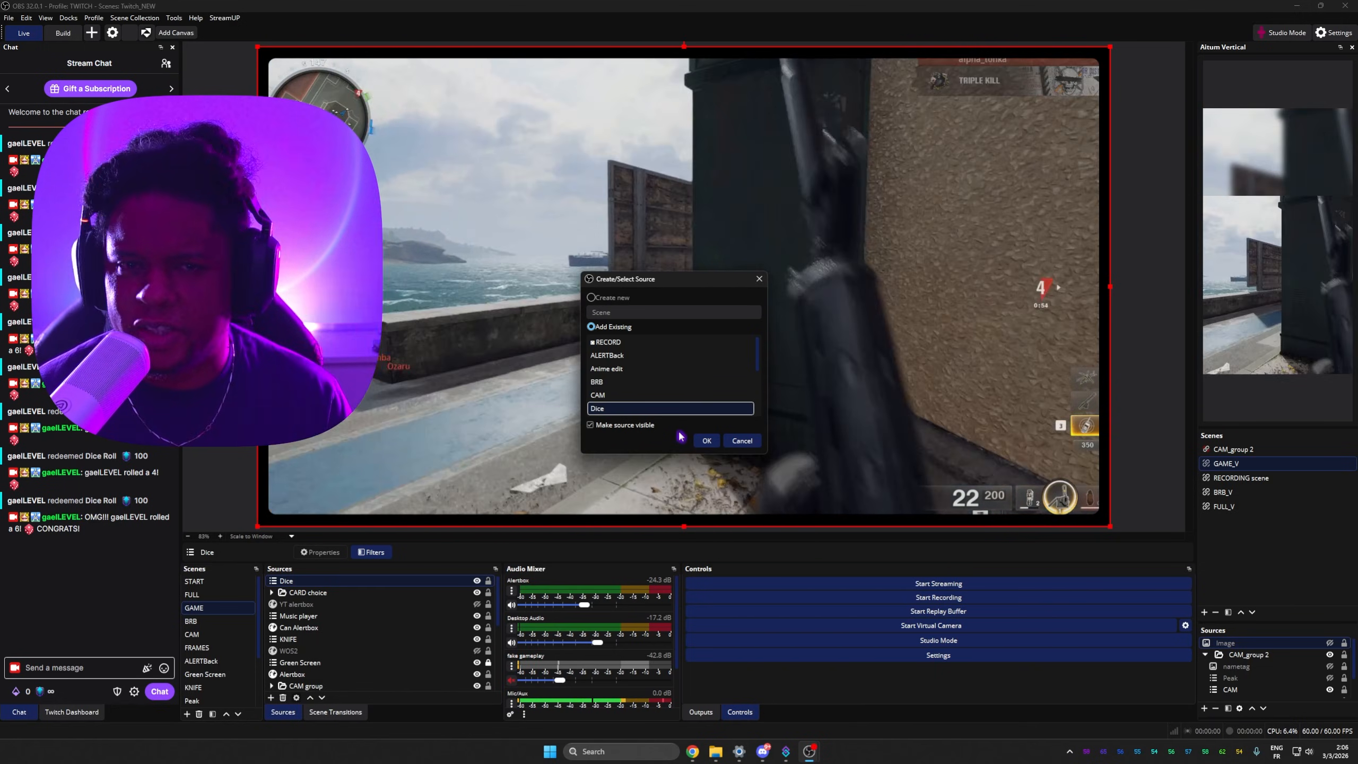
pyautogui.click(706, 440)
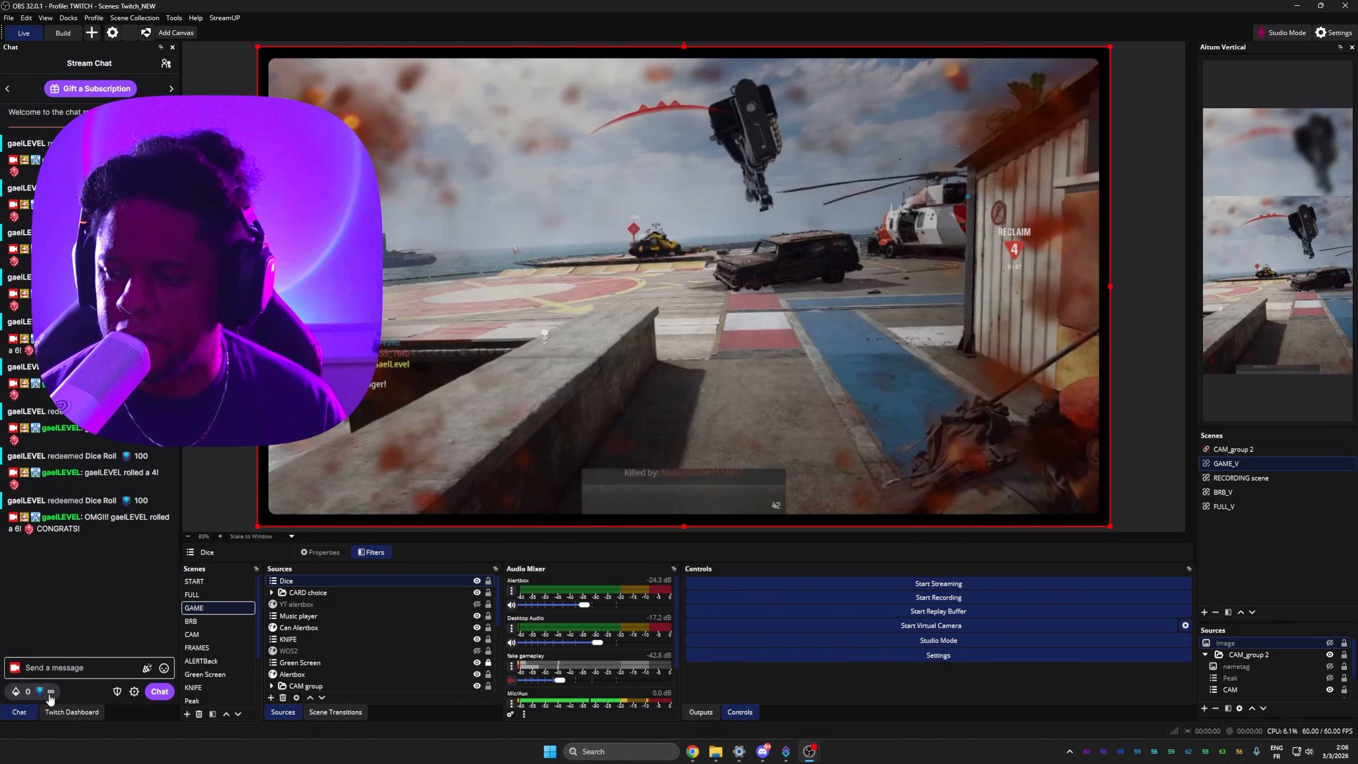
# Step: Redeem the Dice Roll channel-point reward from chat to test the dice animation on stream
pyautogui.click(21, 691)
pyautogui.scroll(-3, 92, 609)
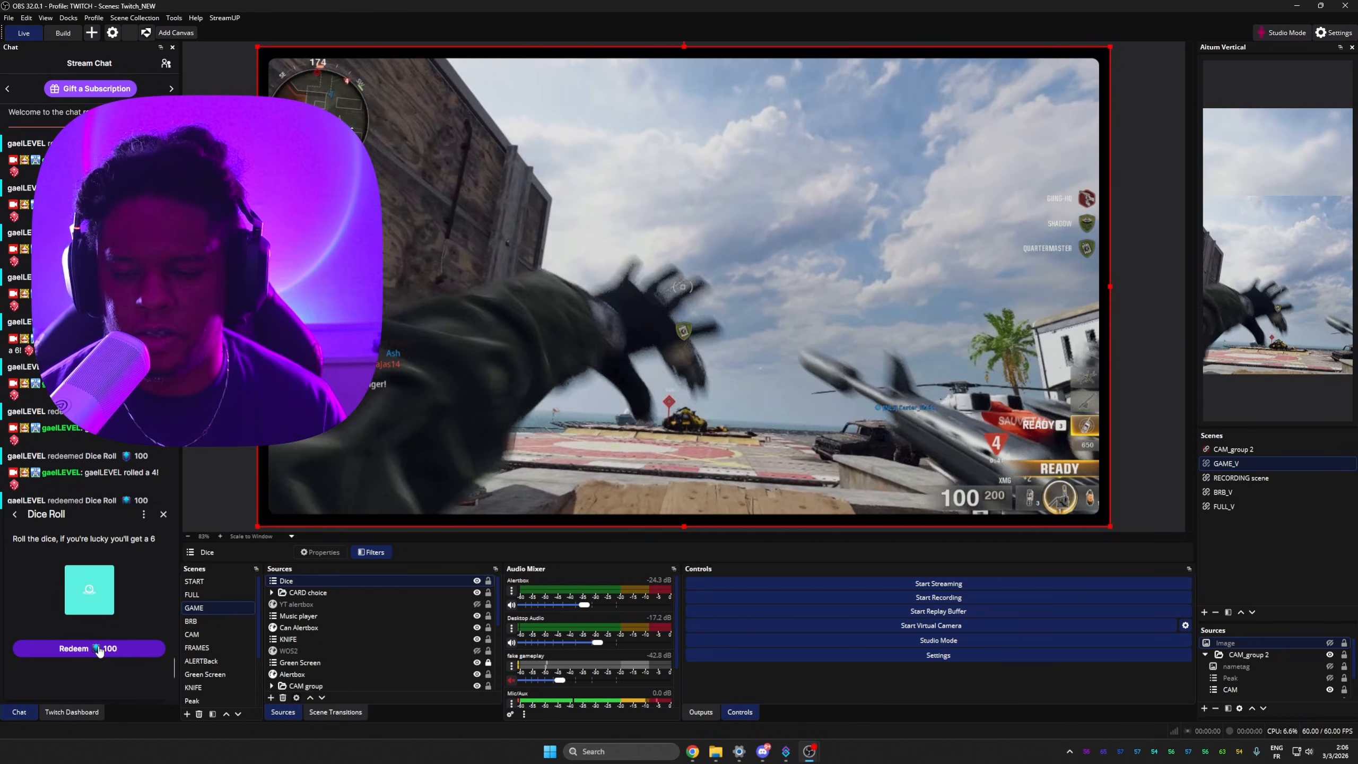
pyautogui.click(99, 649)
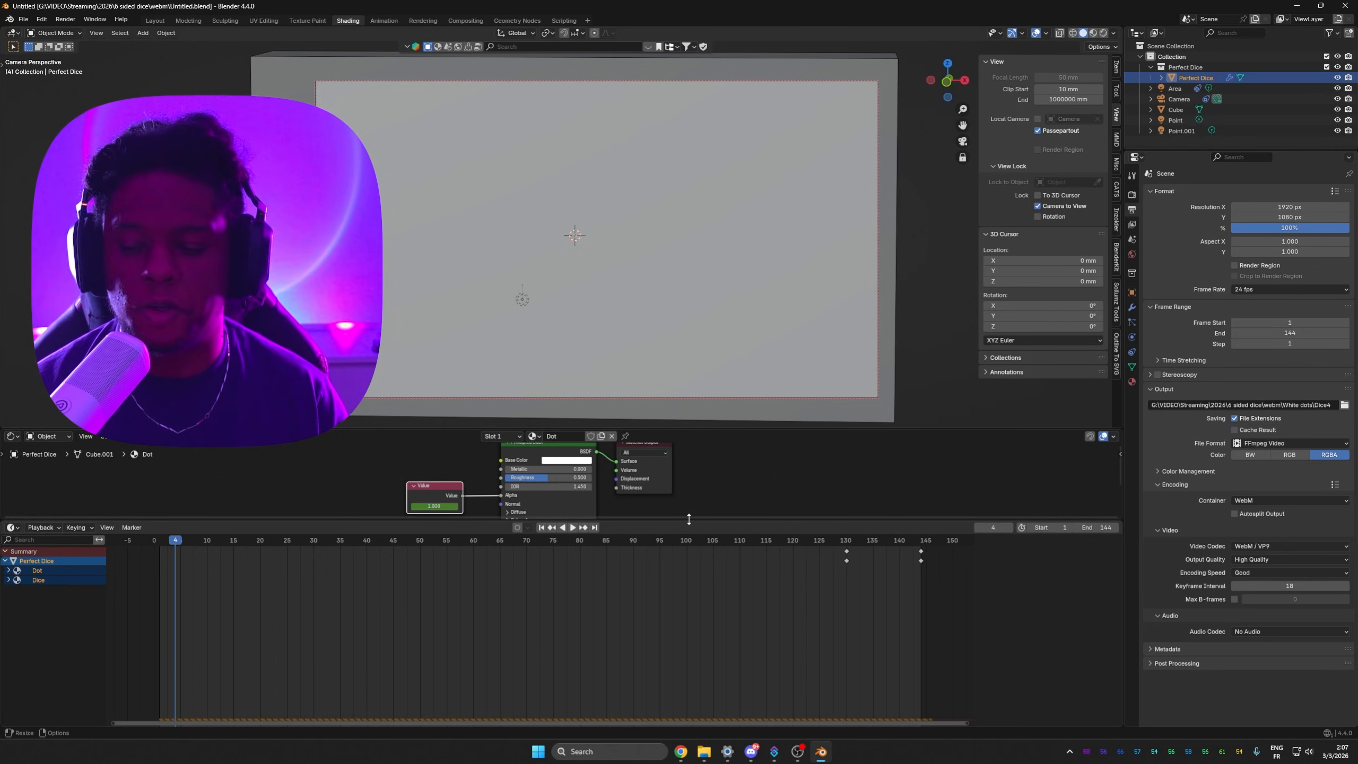
pyautogui.moveTo(689, 519); pyautogui.dragTo(683, 637)
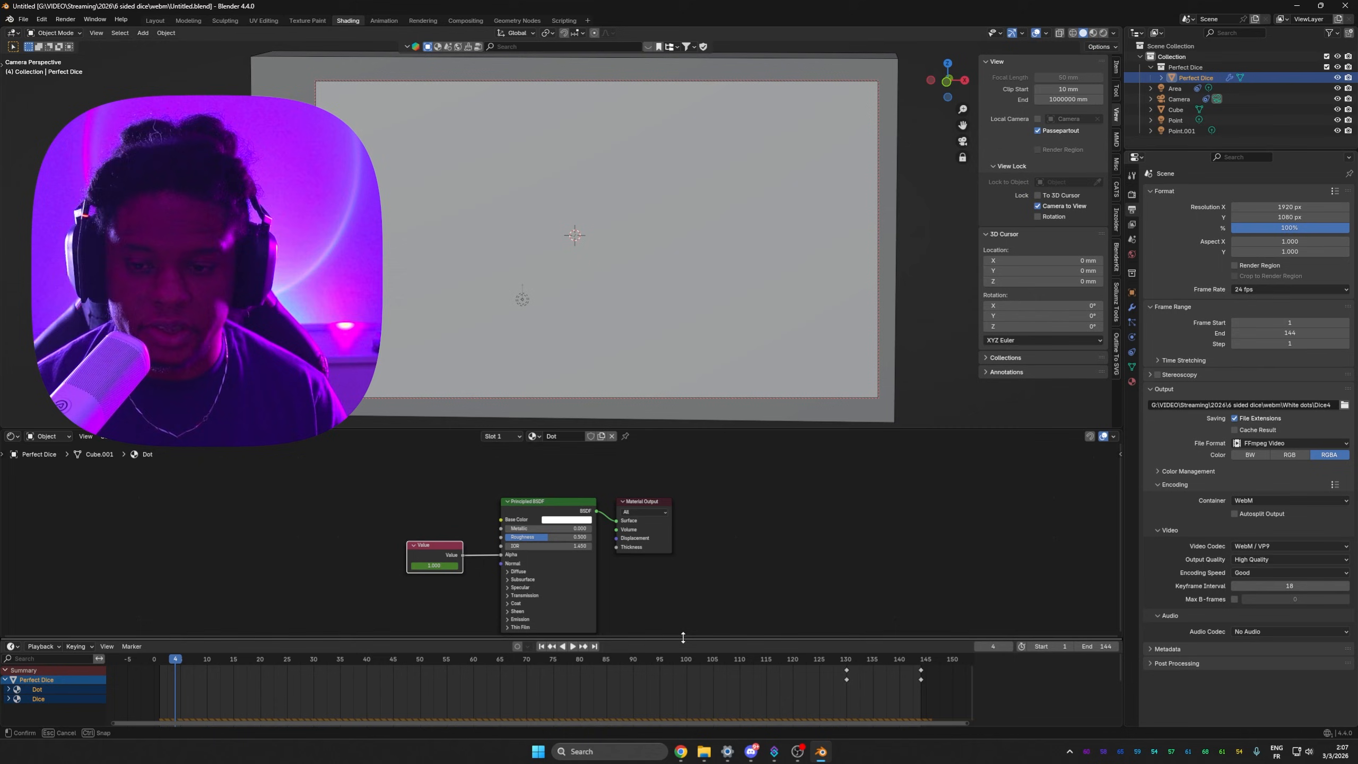
# Step: Enlarge the 3D viewport, switch it to rendered shading and play the dice roll animation
pyautogui.moveTo(709, 430); pyautogui.dragTo(701, 597)
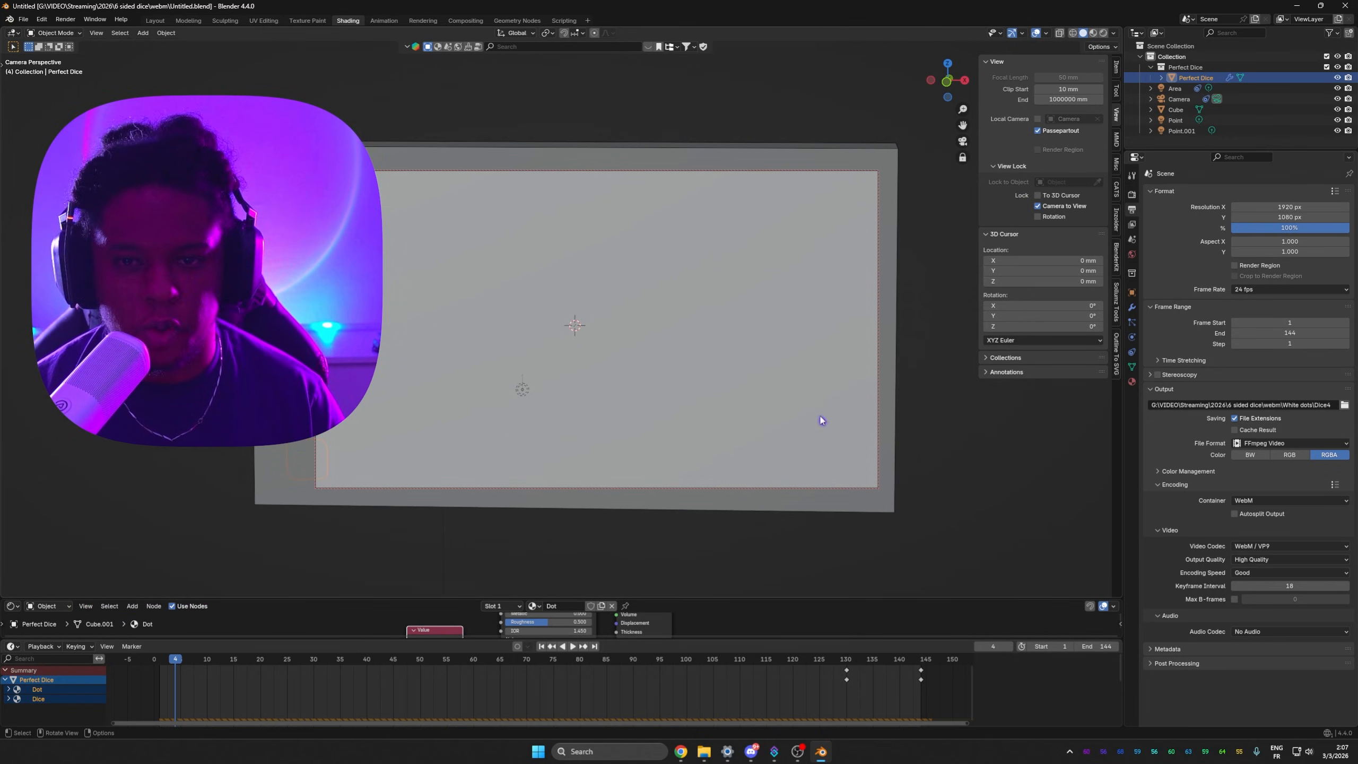
pyautogui.click(1094, 34)
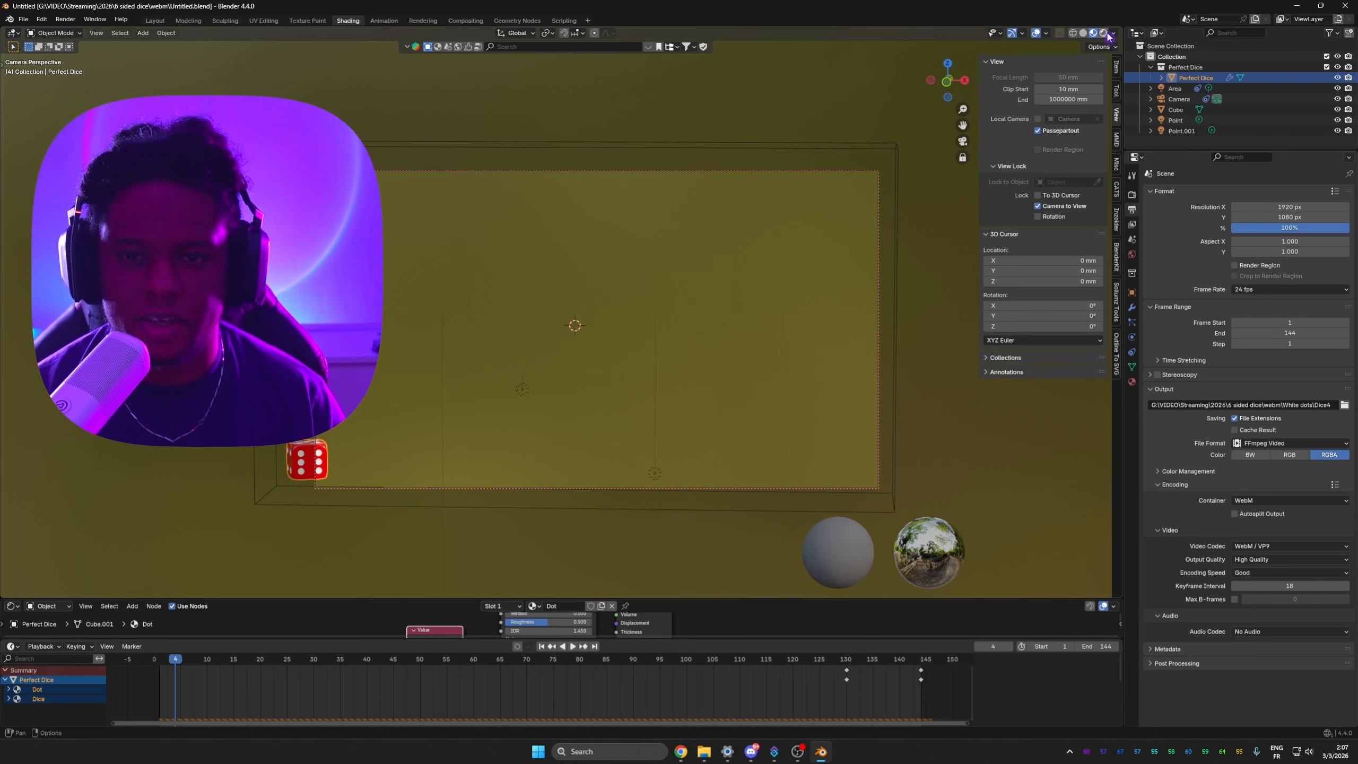
pyautogui.click(1105, 33)
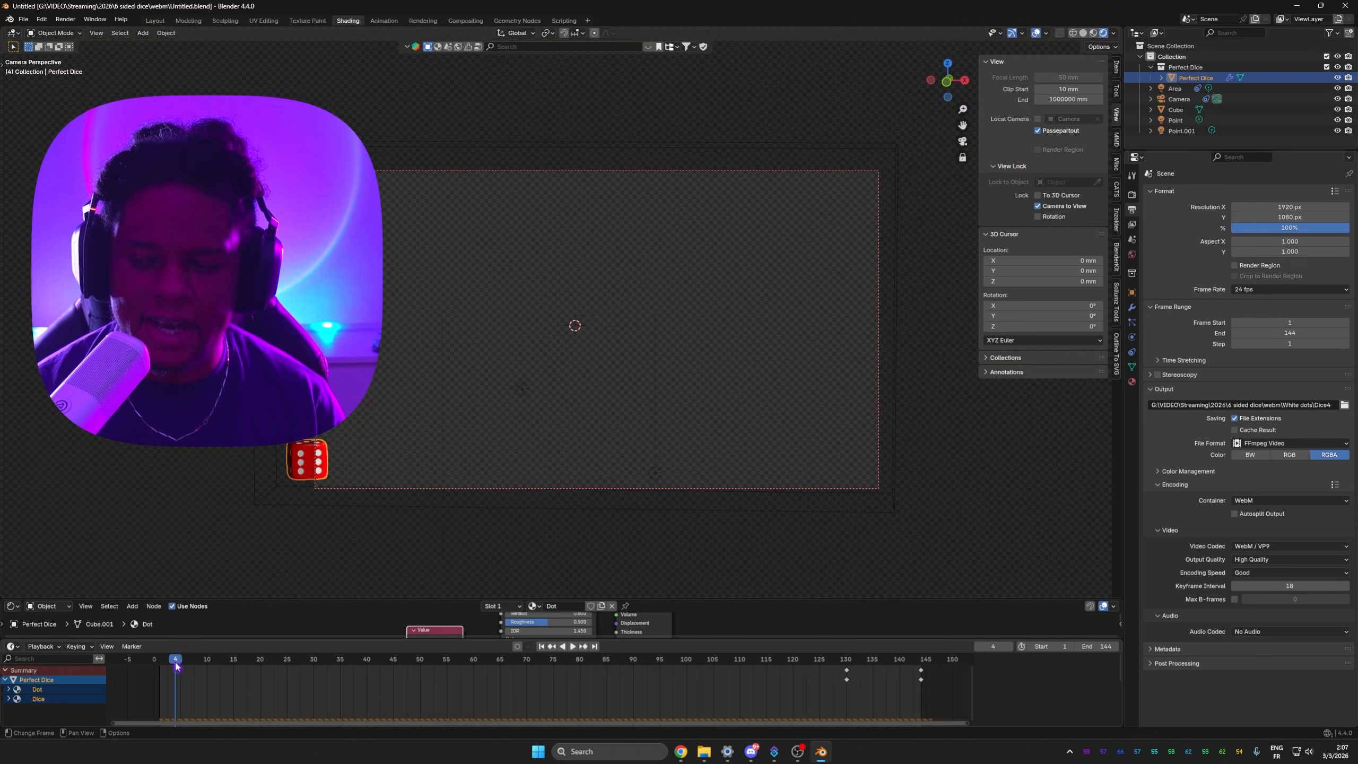
pyautogui.press('Escape')
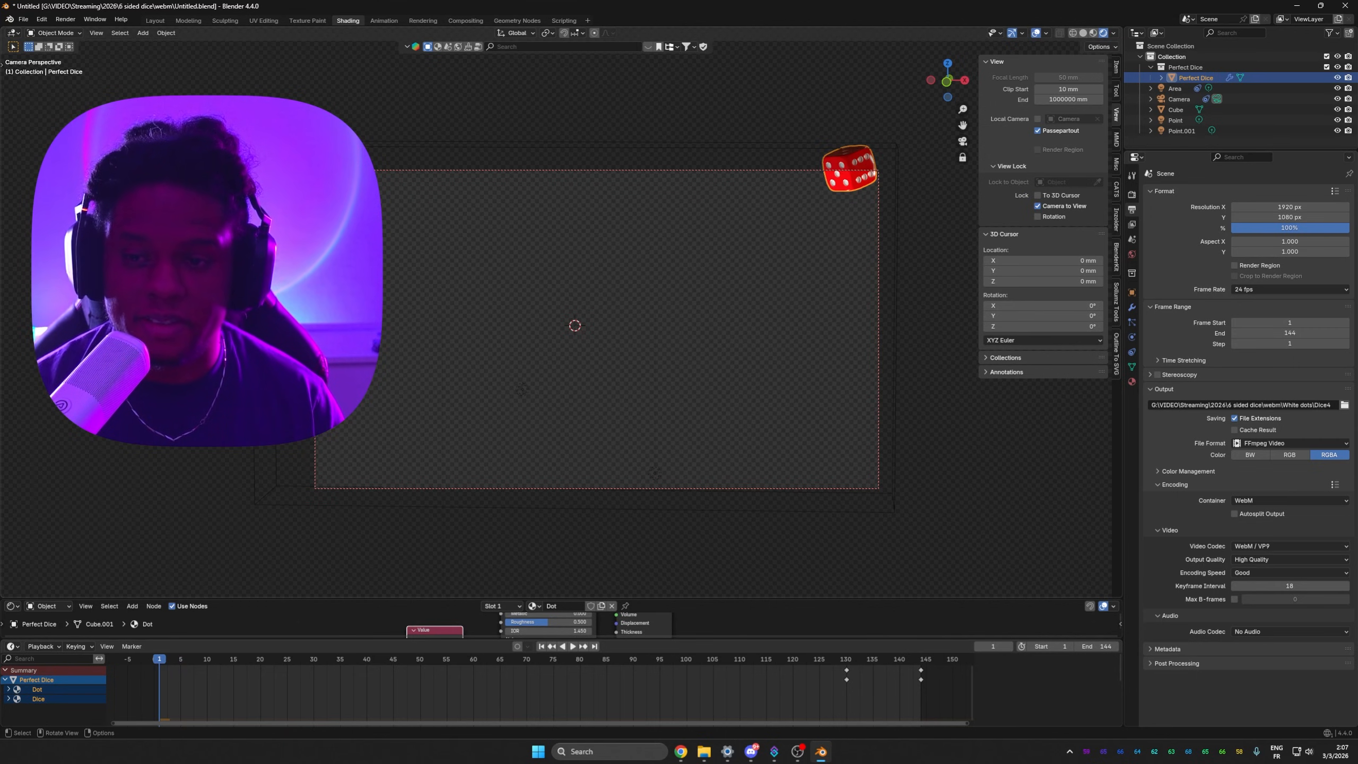
pyautogui.press('space')
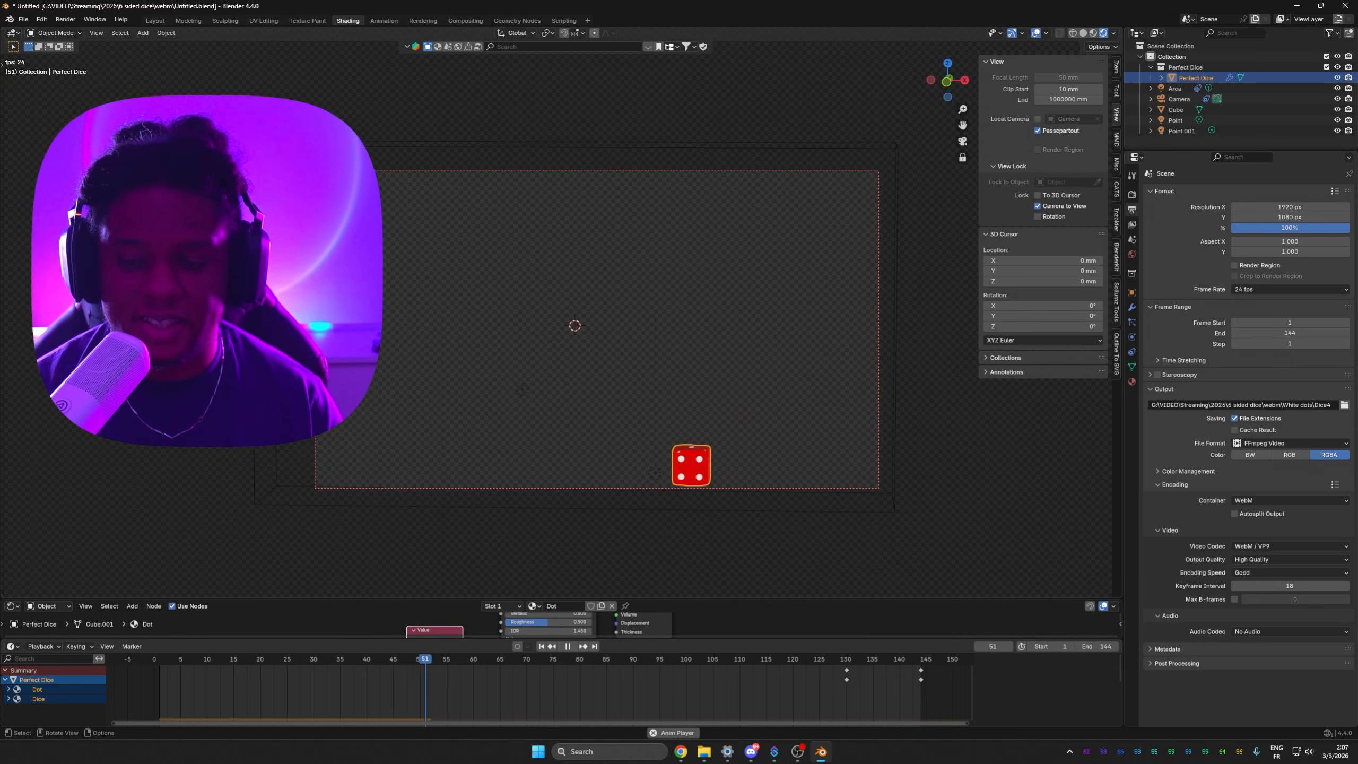
pyautogui.press('space')
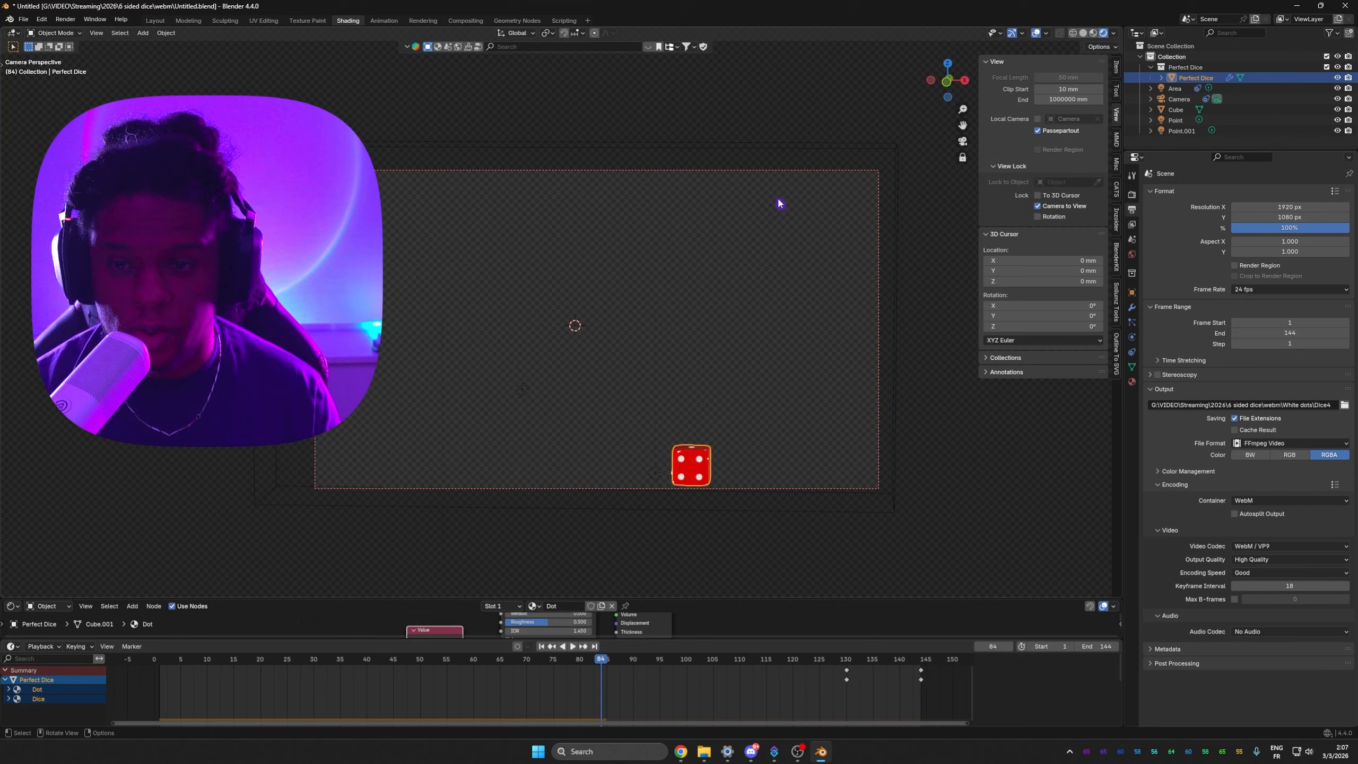
# Step: Replay the dice animation from the first frame
pyautogui.click(898, 243)
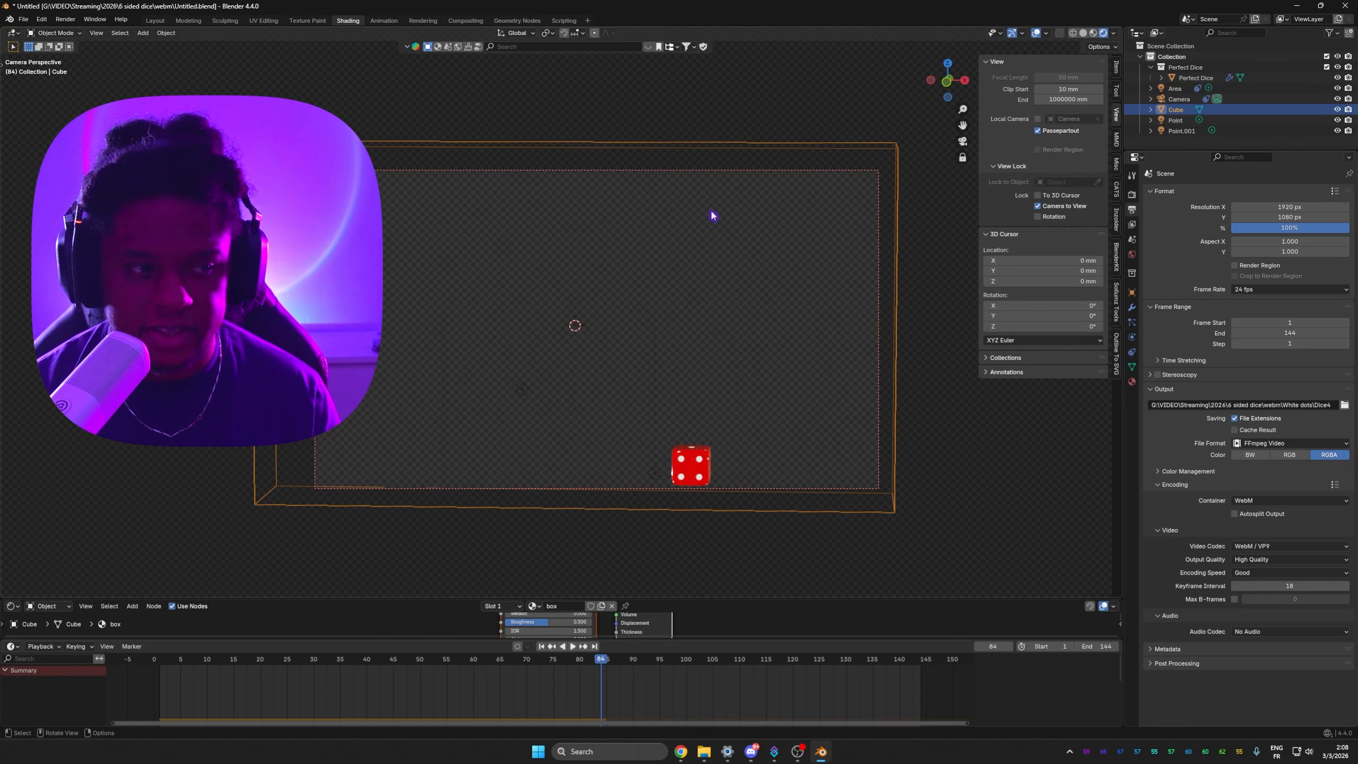
pyautogui.hotkey('shift', 'Left')
pyautogui.press('space')
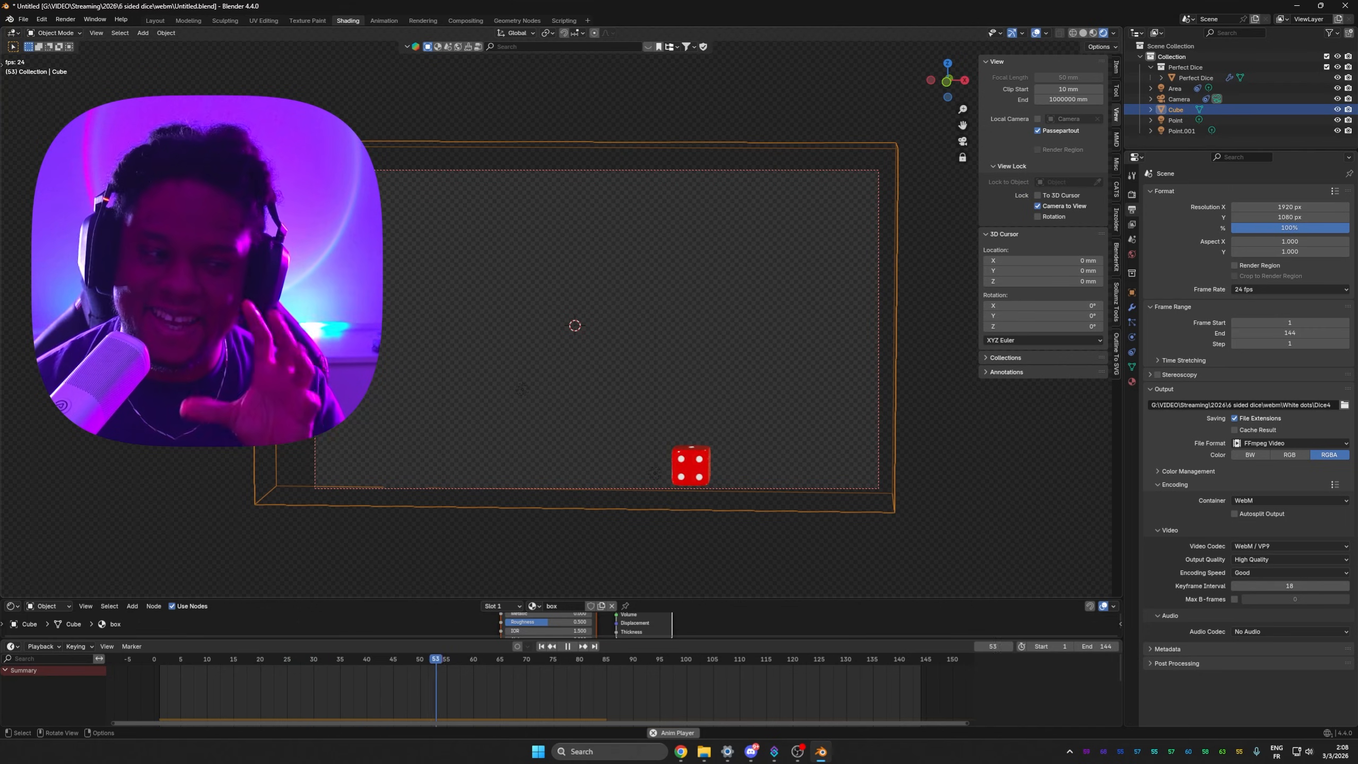
pyautogui.press('space')
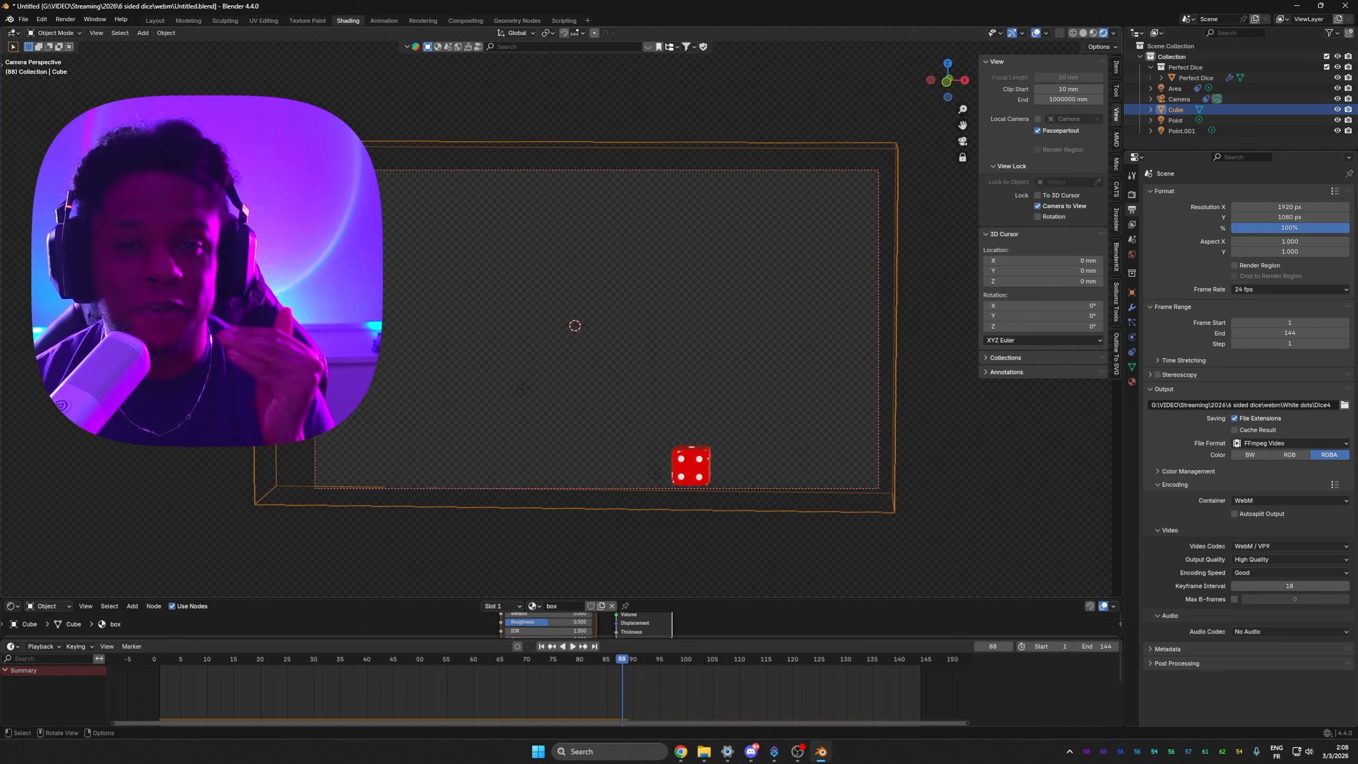
pyautogui.click(138, 666)
pyautogui.press('space')
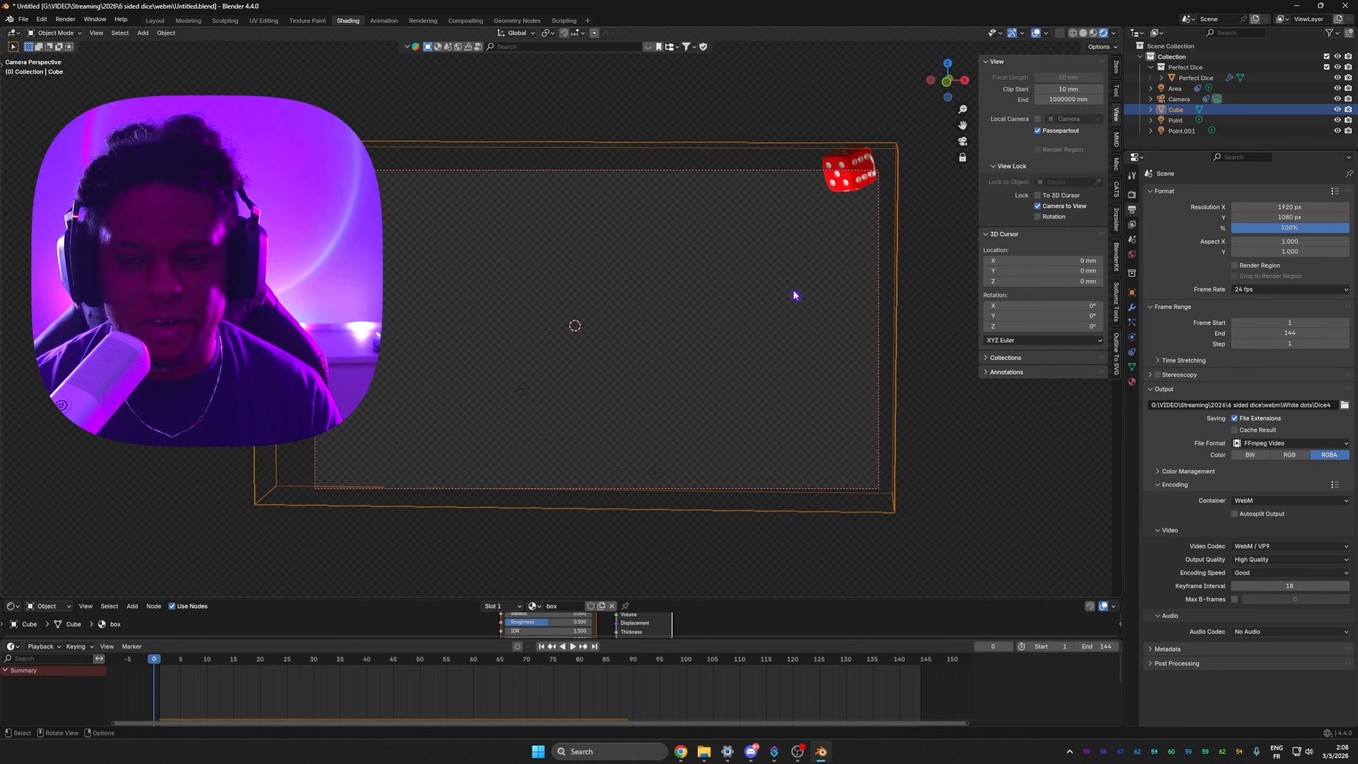
# Step: Rotate the Perfect Dice slightly on the first frame and play the animation to check the roll
pyautogui.click(844, 190)
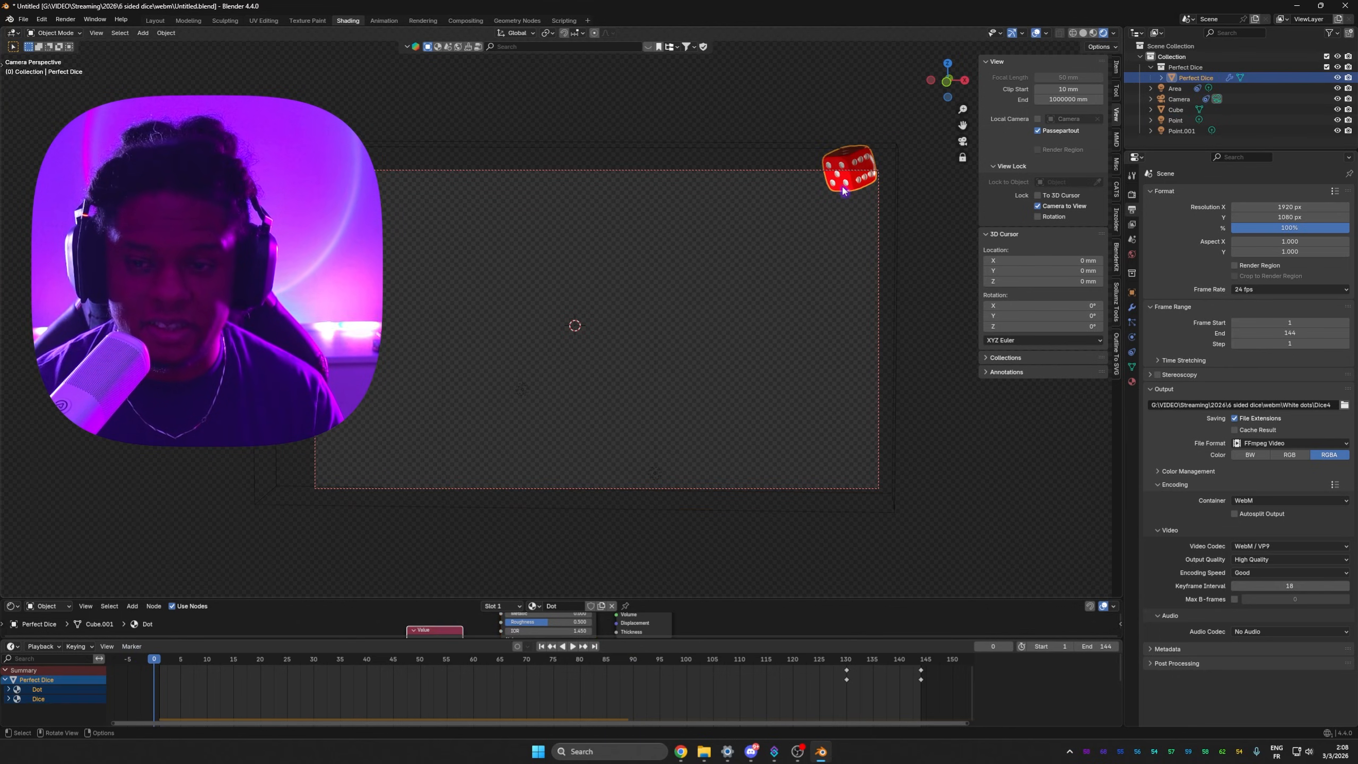
pyautogui.press('r')
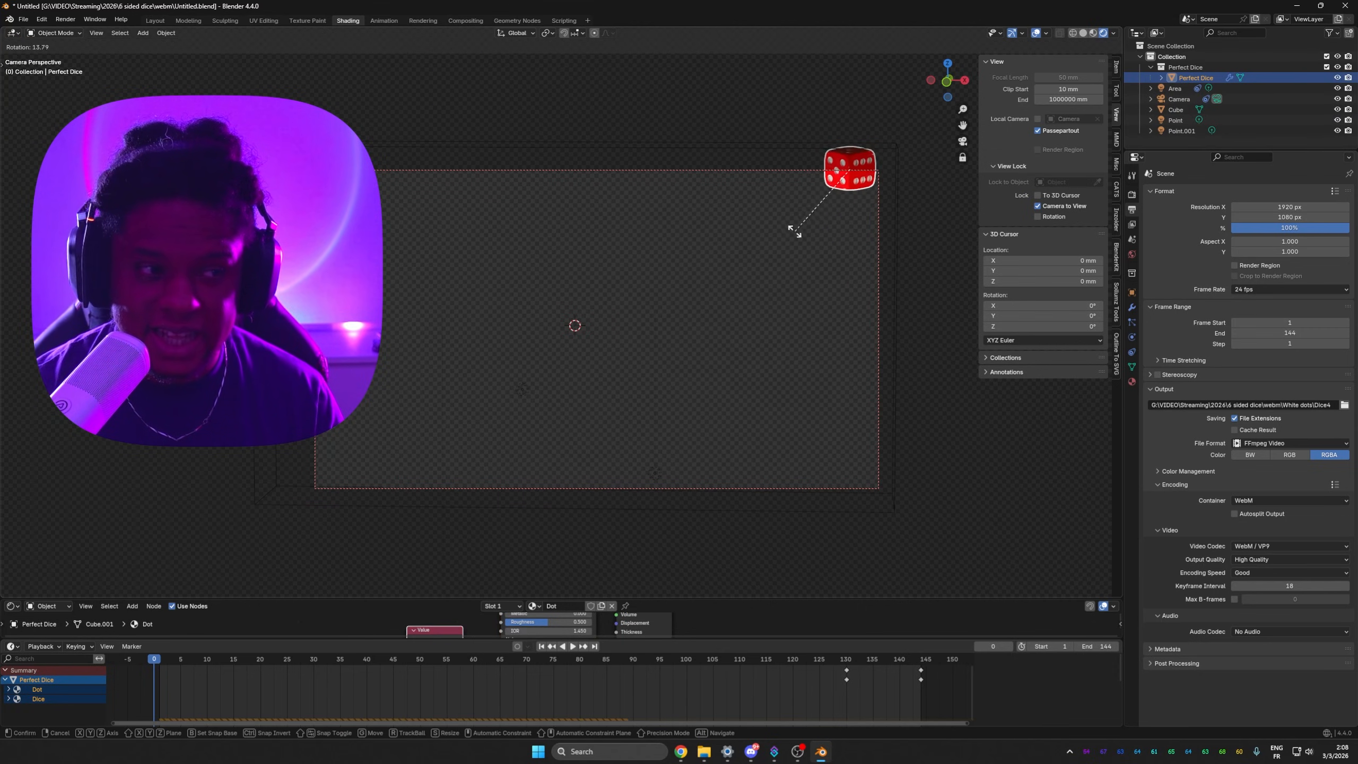
pyautogui.click(794, 231)
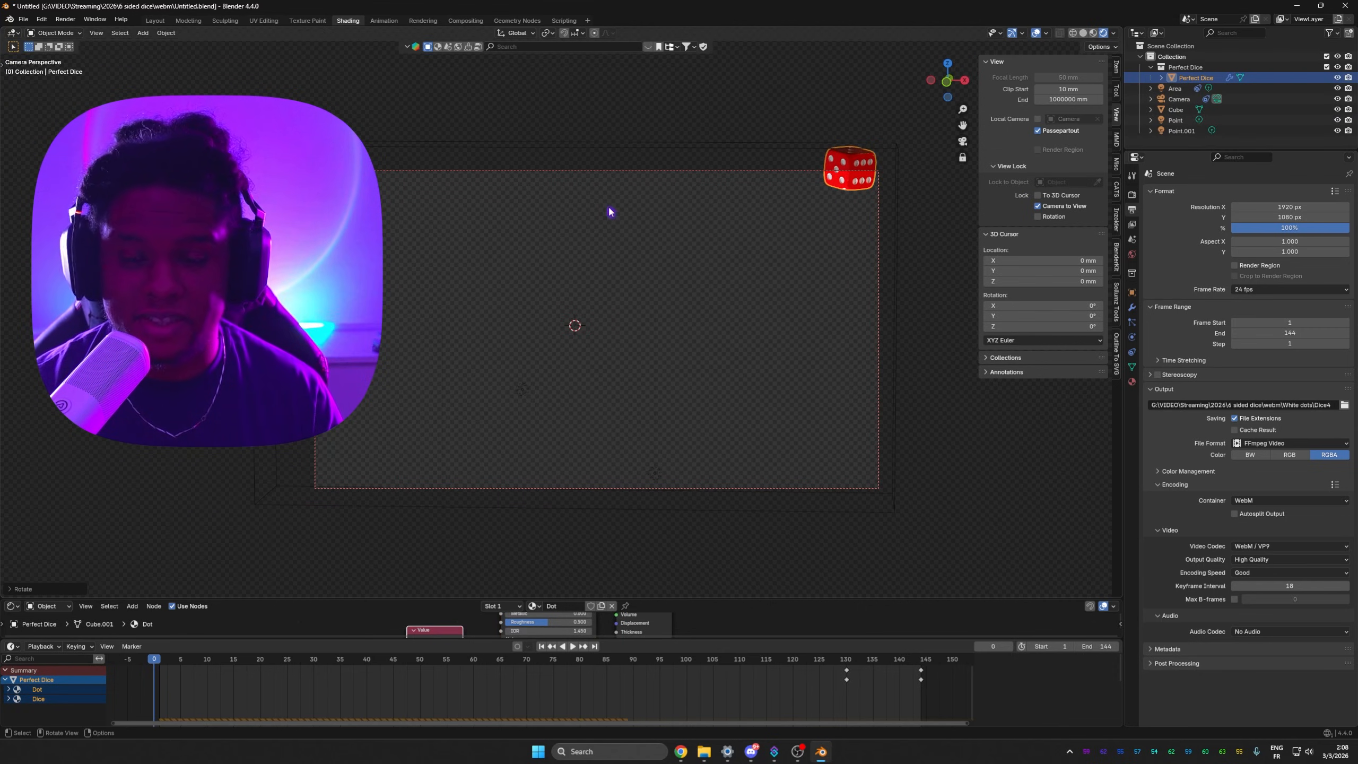
pyautogui.press('space')
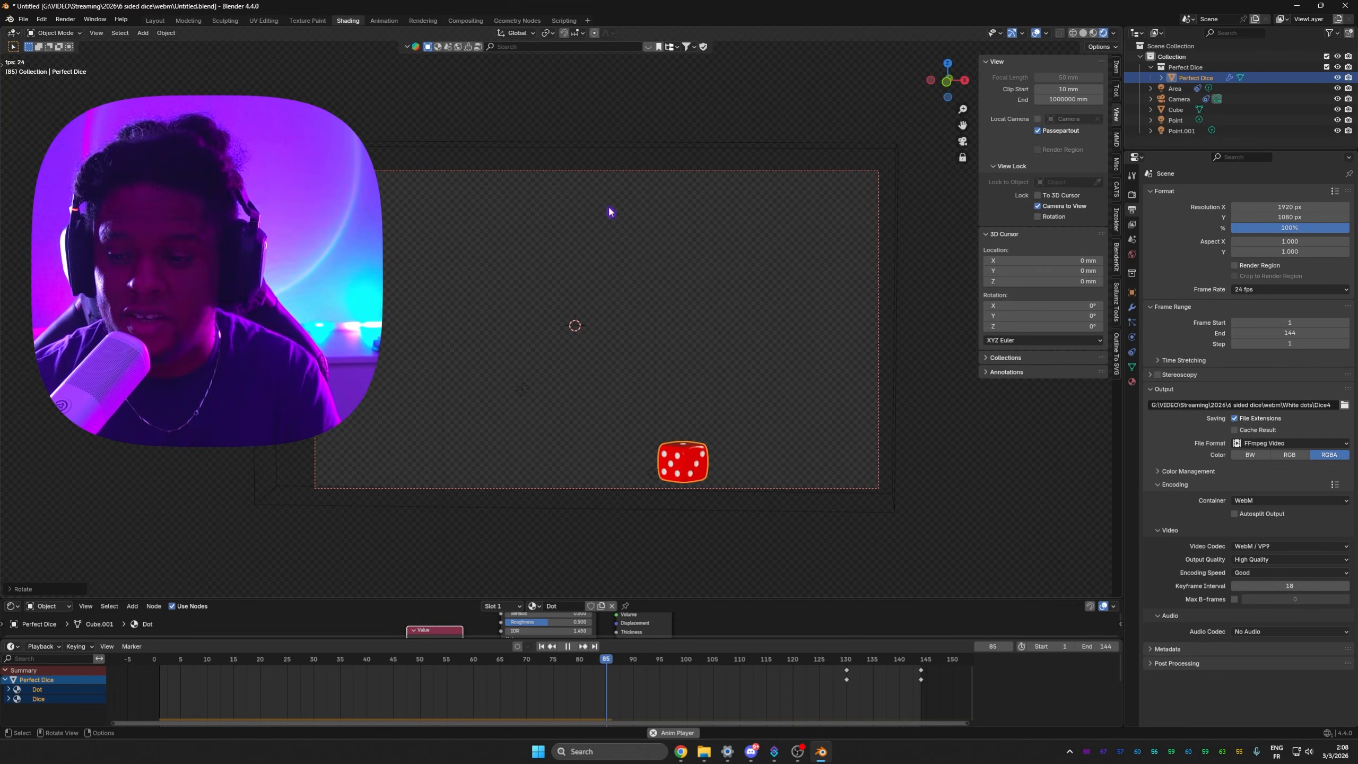
pyautogui.press('space')
# Step: Rotate the Perfect Dice again on the first frame and replay the animation from the start
pyautogui.hotkey('shift', 'Left')
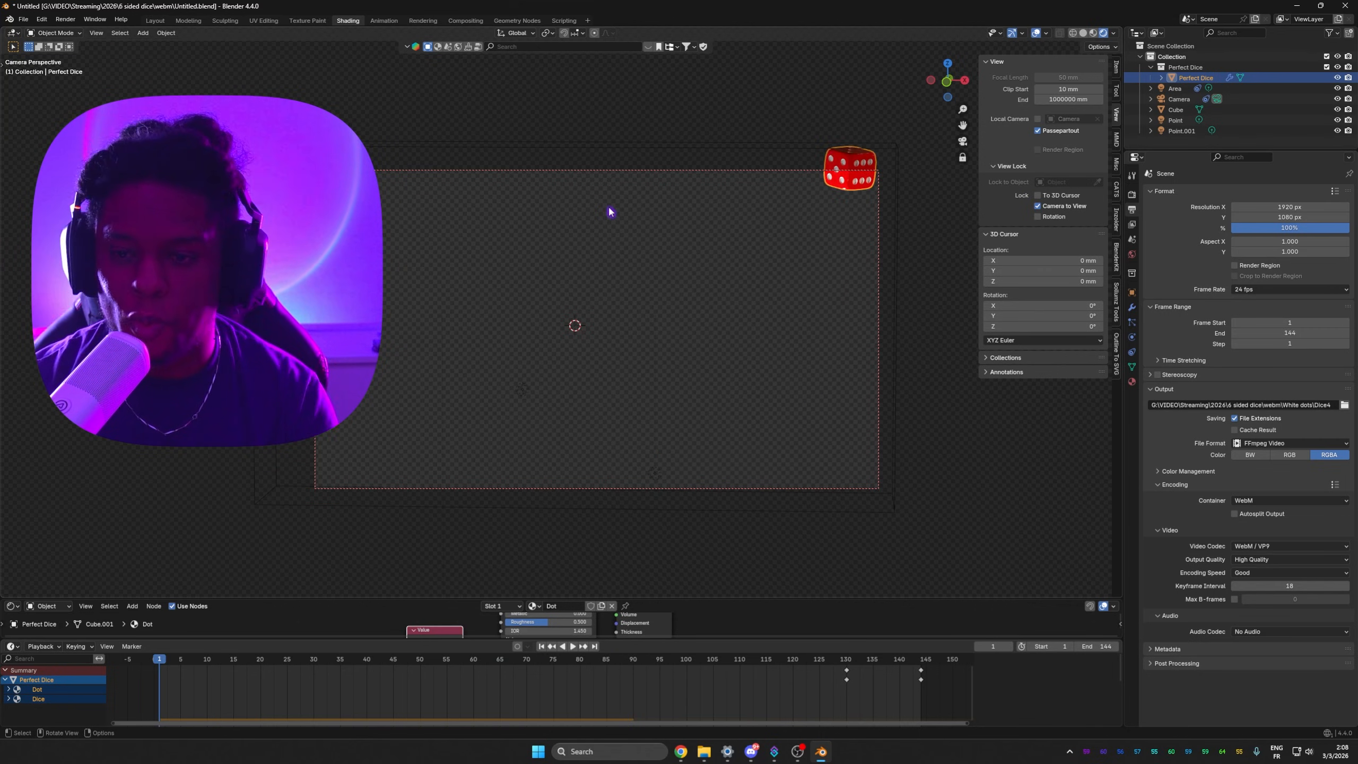
pyautogui.press('r')
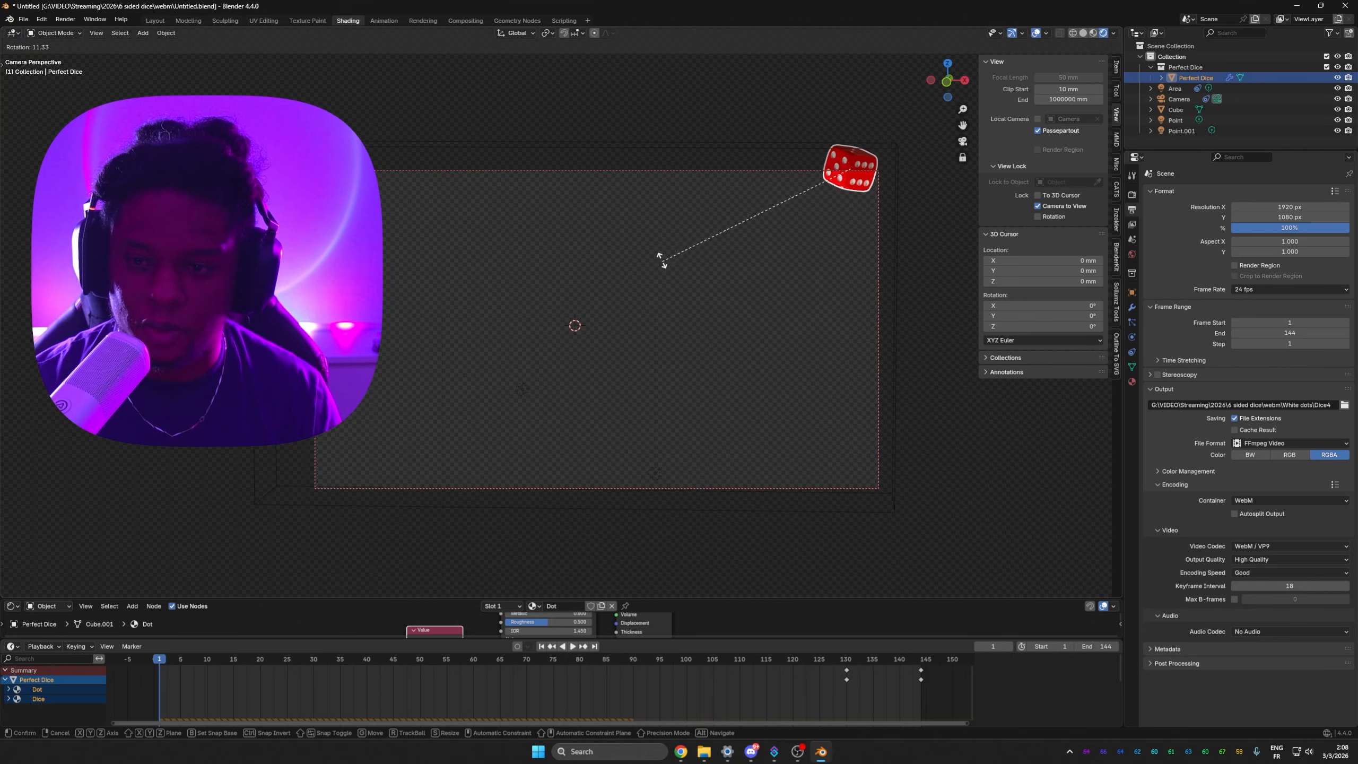
pyautogui.click(663, 258)
pyautogui.press('space')
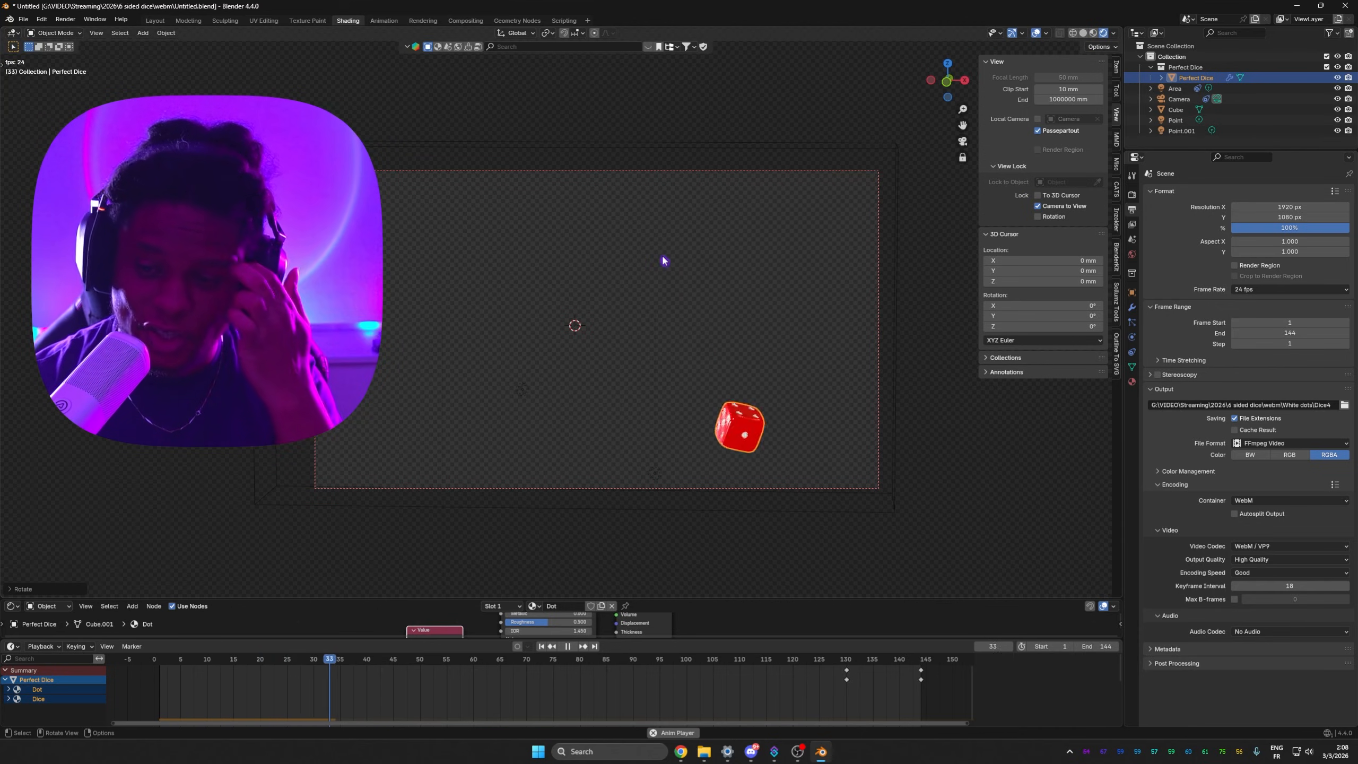
pyautogui.press('space')
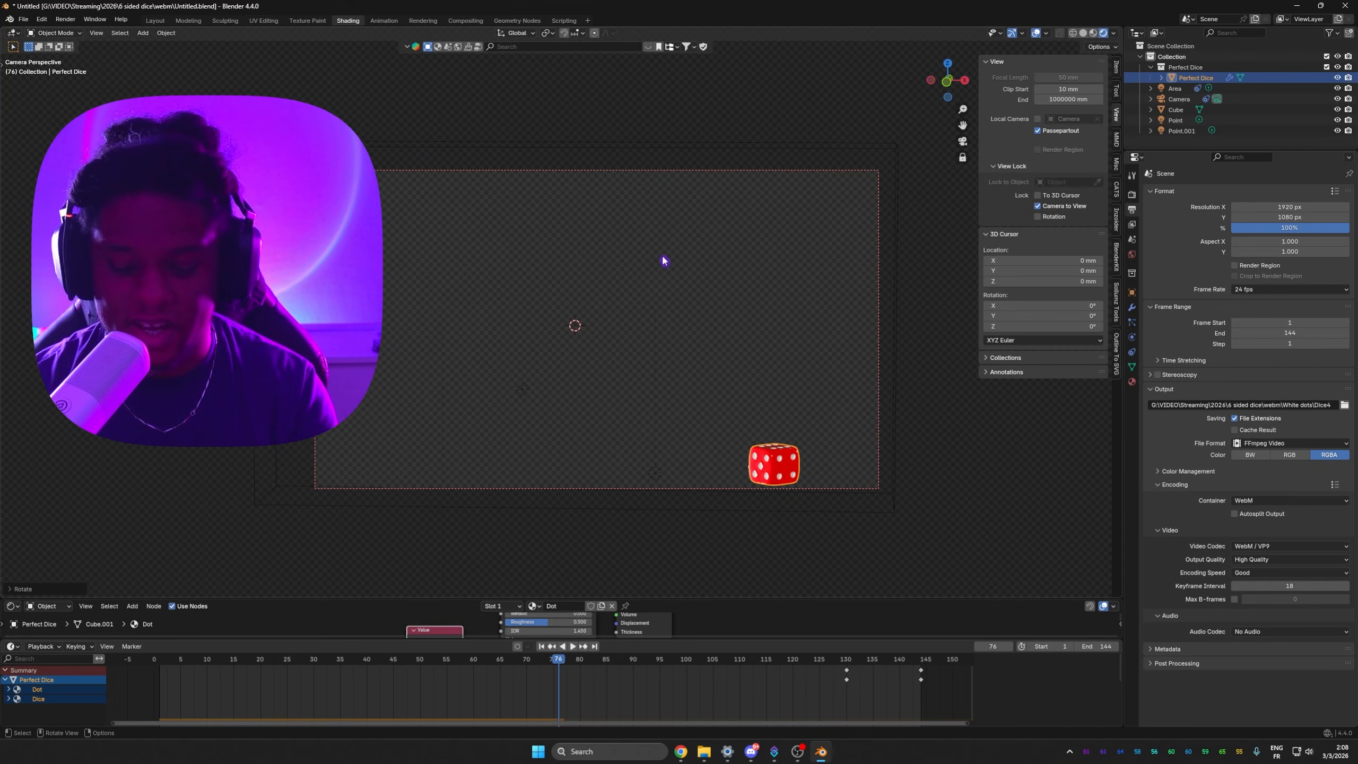
pyautogui.hotkey('shift', 'Left')
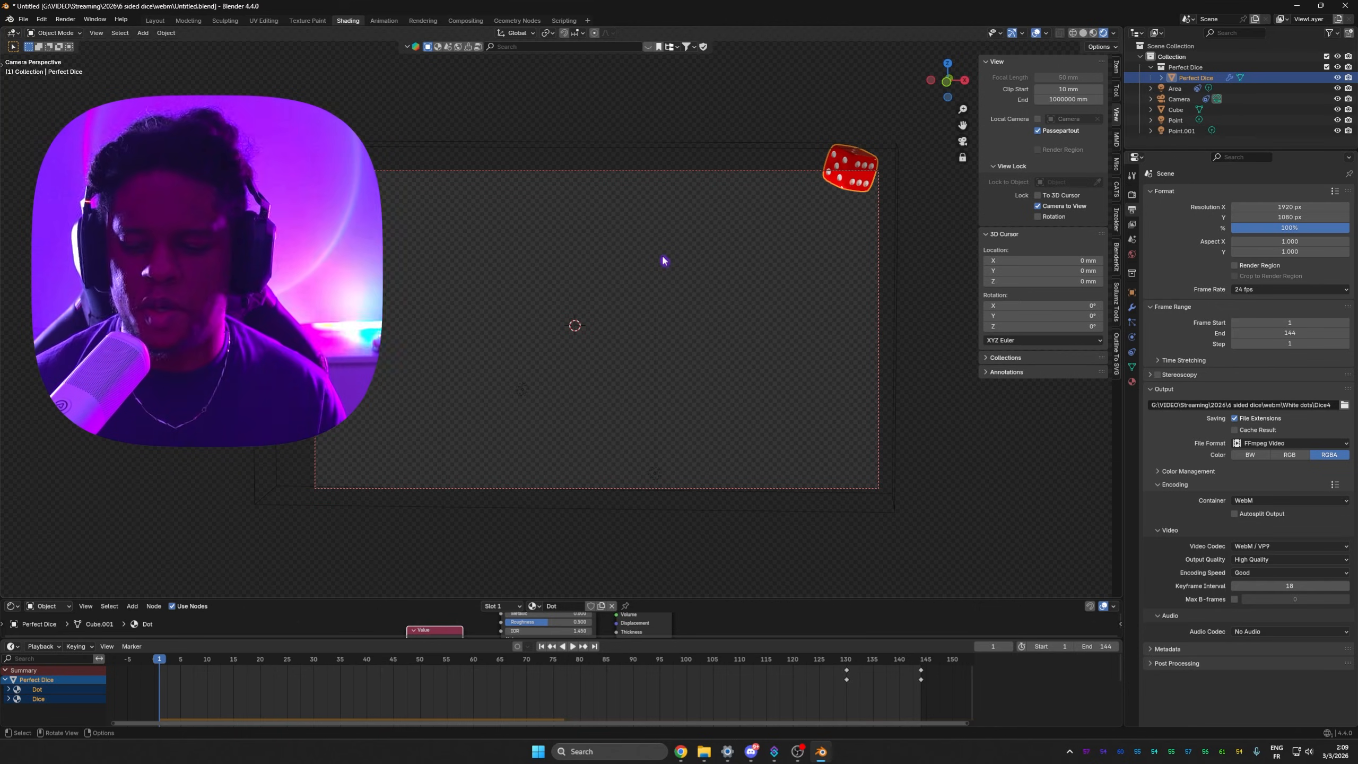
# Step: Switch to Streamer.bot and expand sub-action group 4 of the Dice roll action
pyautogui.click(775, 751)
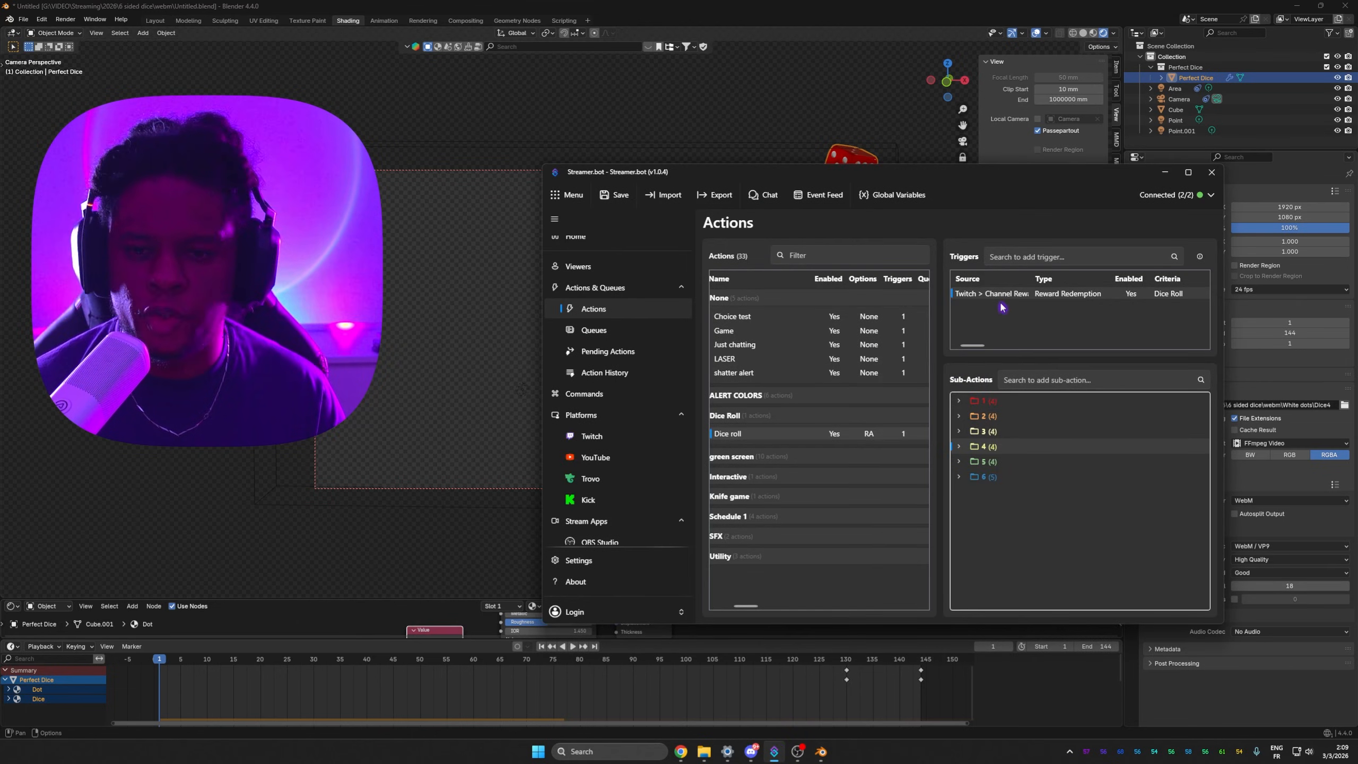
pyautogui.click(959, 448)
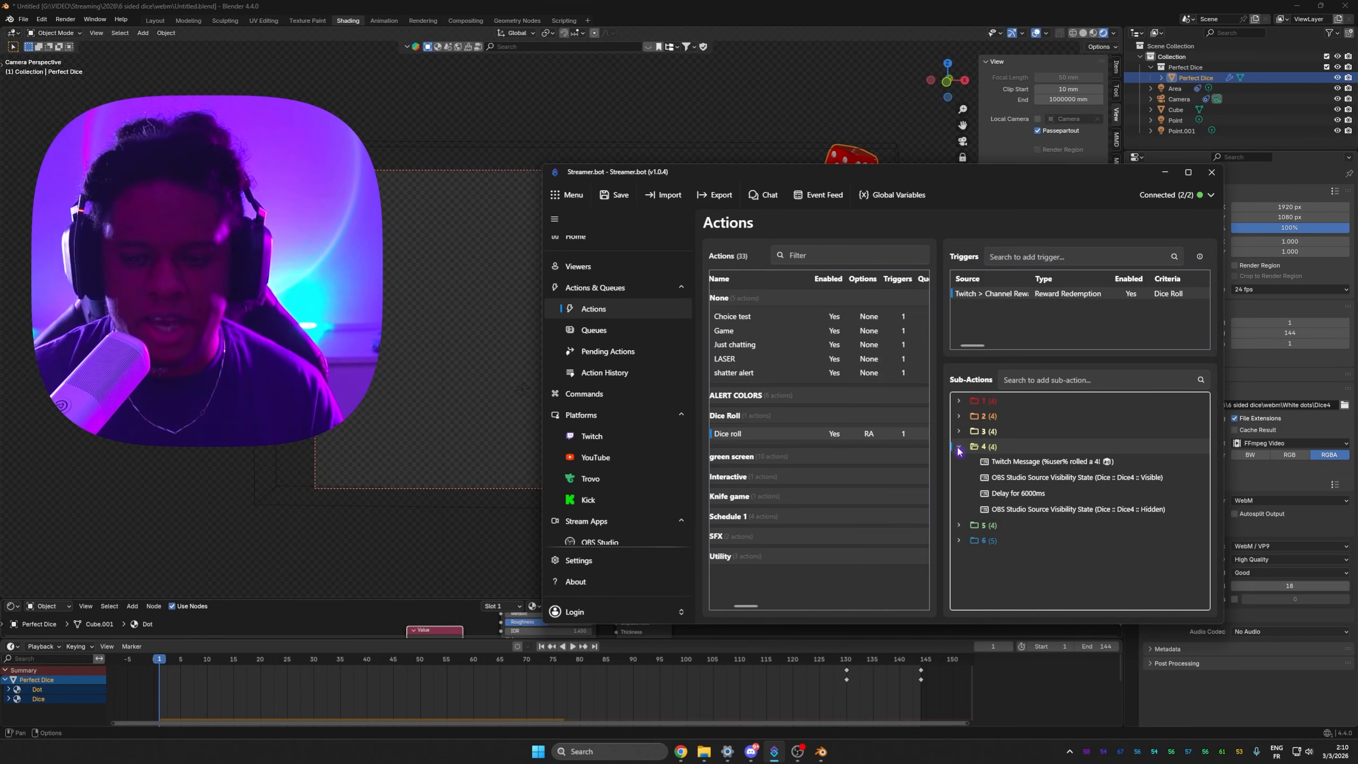
pyautogui.rightClick(1013, 462)
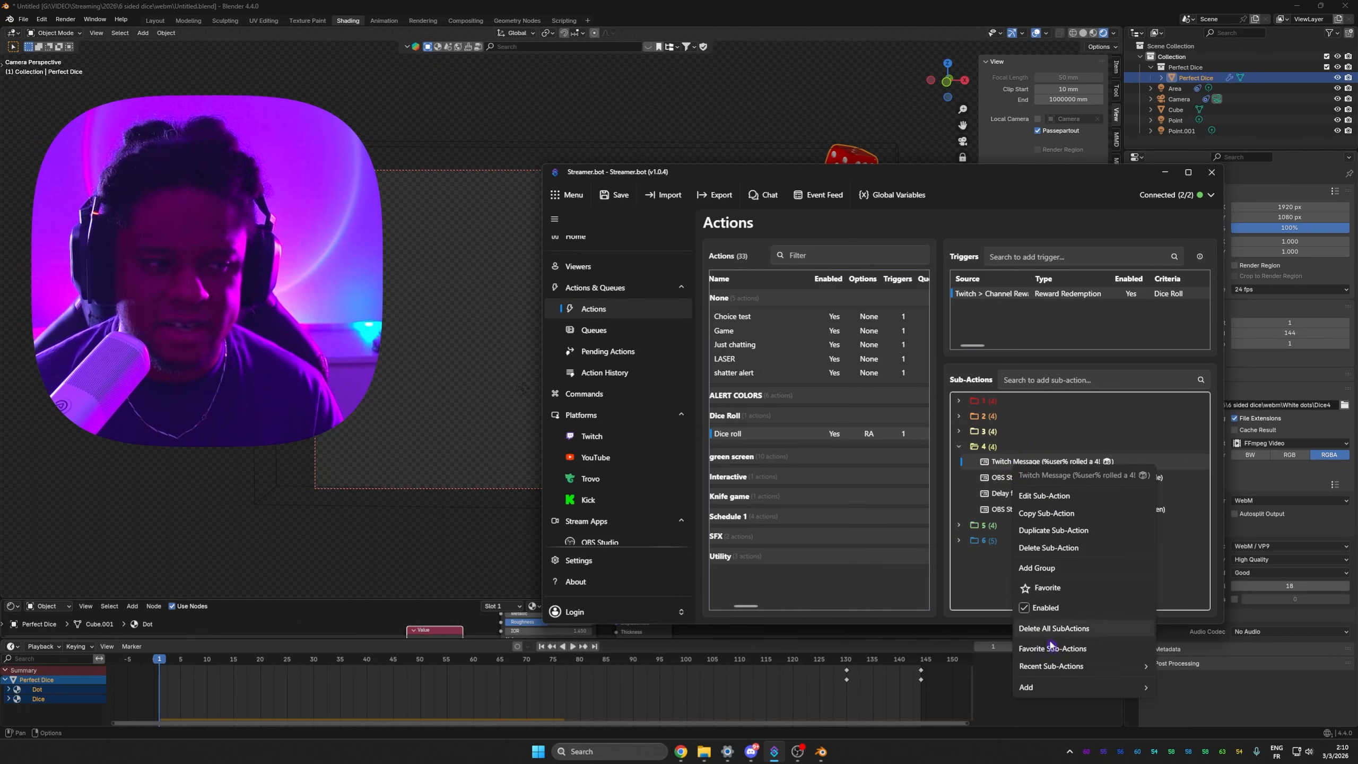
pyautogui.moveTo(1043, 689)
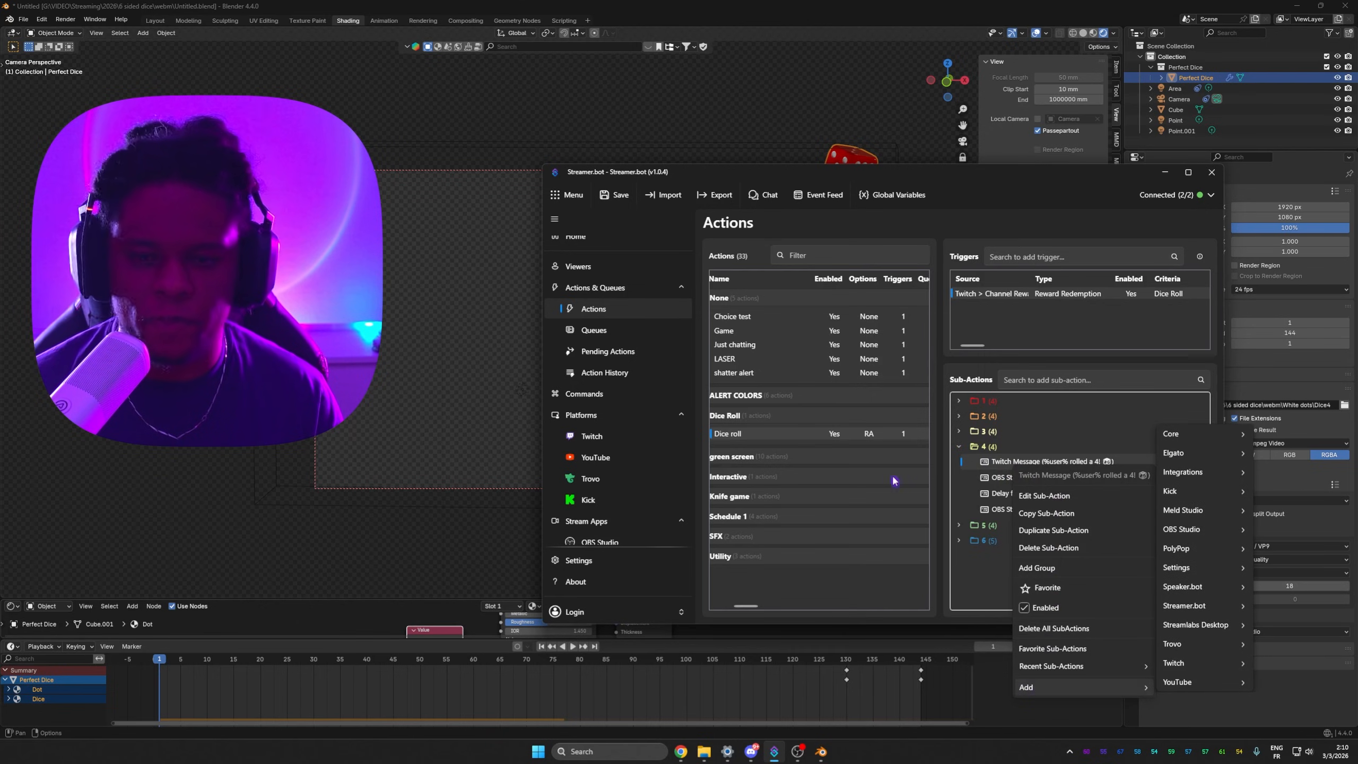
pyautogui.click(982, 311)
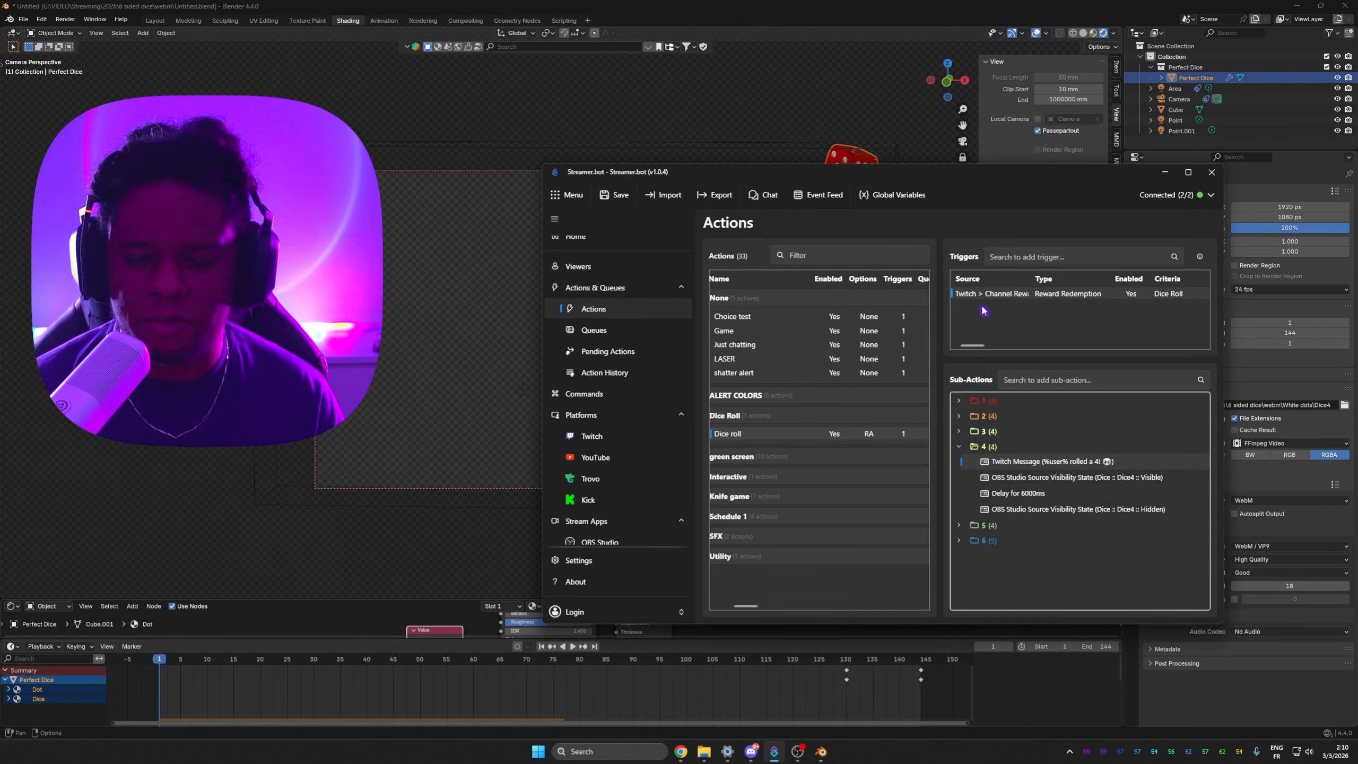
pyautogui.rightClick(982, 311)
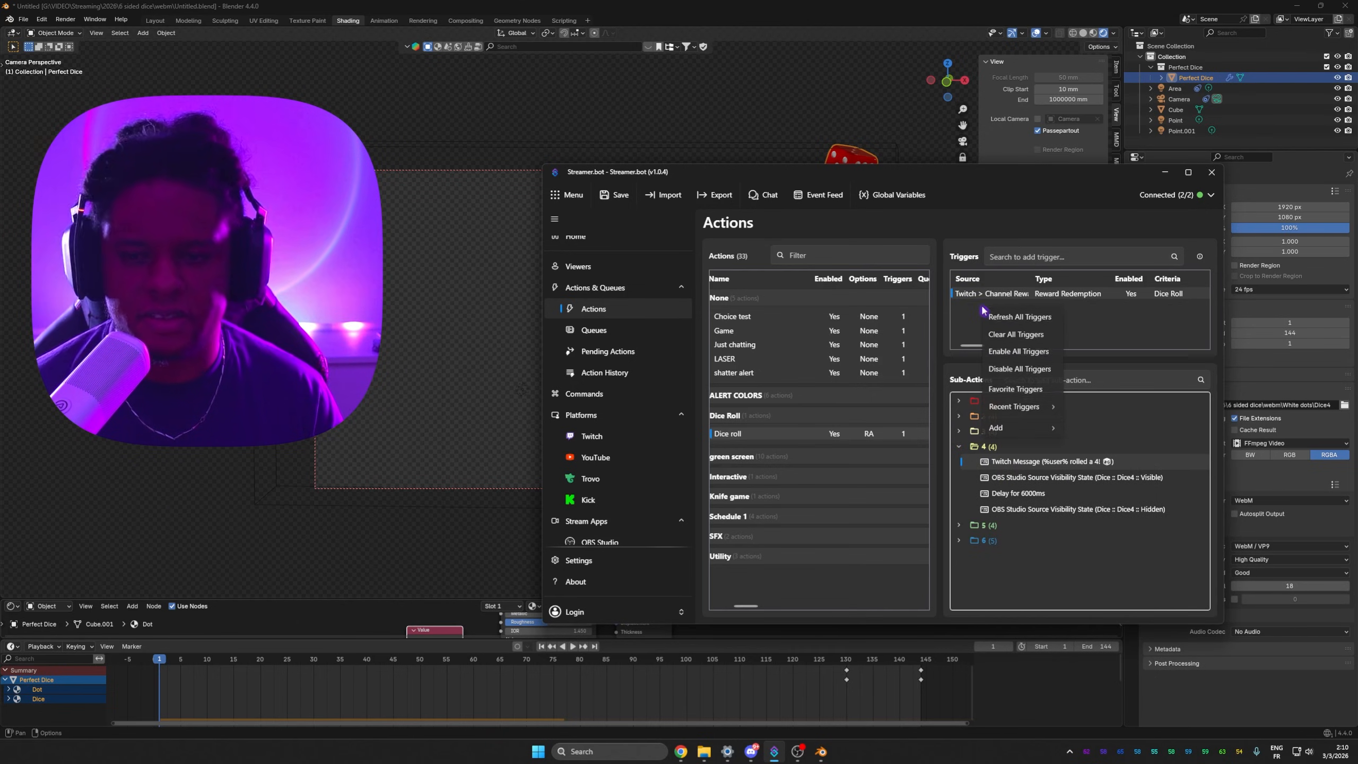
pyautogui.moveTo(1018, 428)
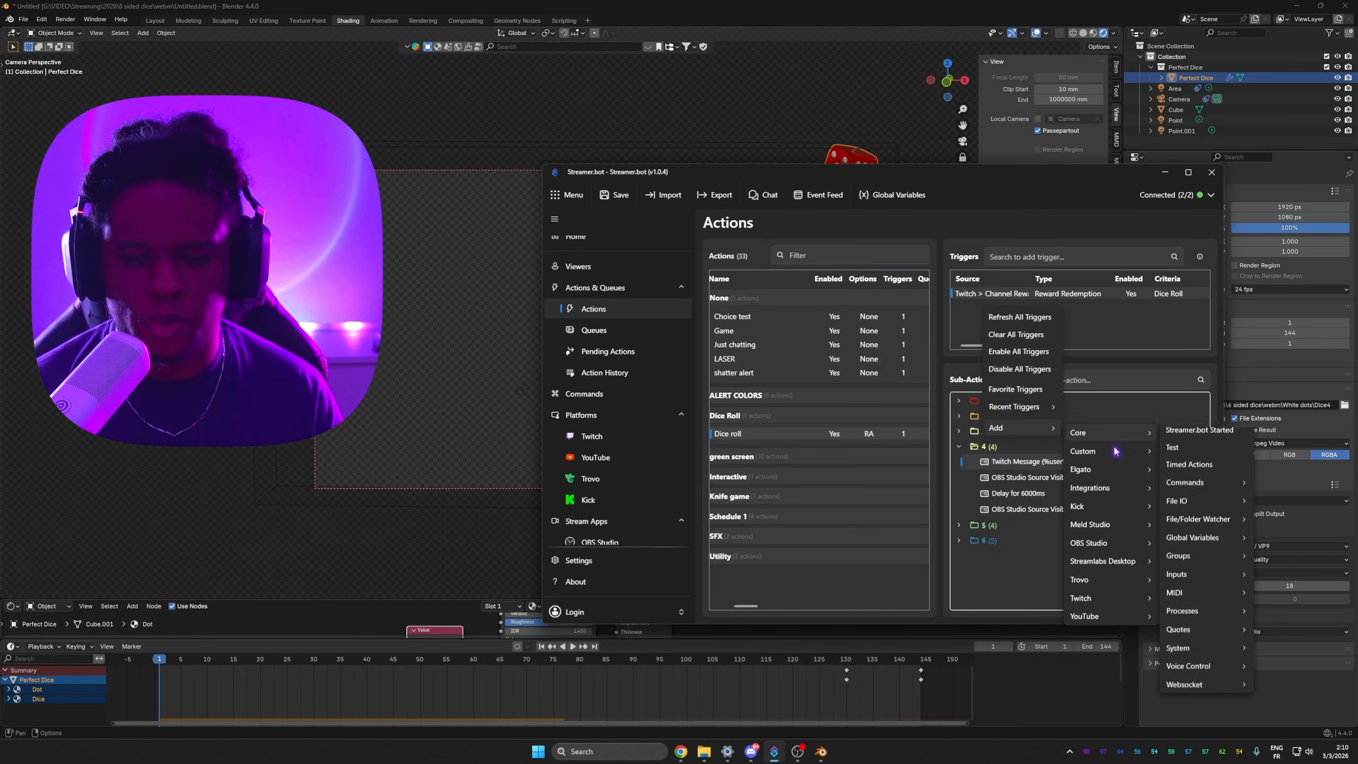
pyautogui.moveTo(1117, 433)
pyautogui.moveTo(1203, 495)
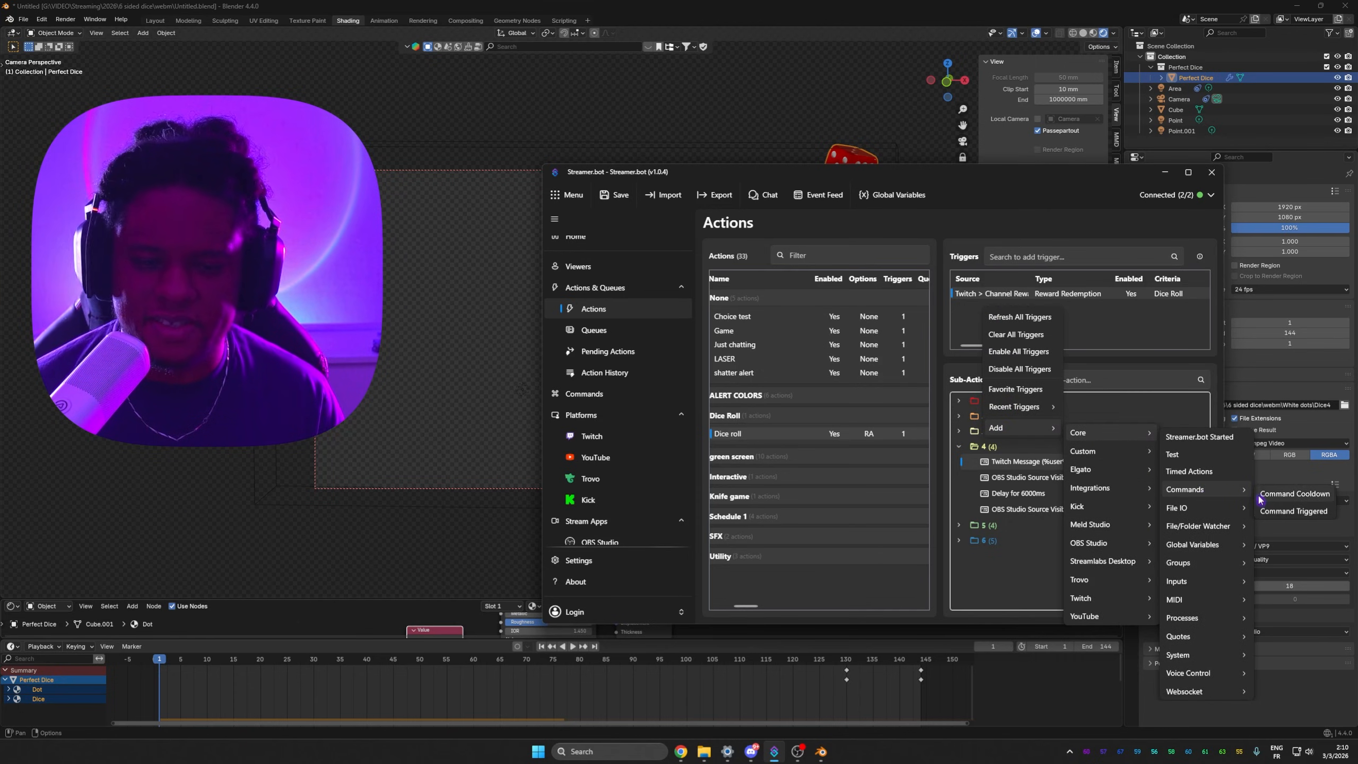
pyautogui.click(1268, 513)
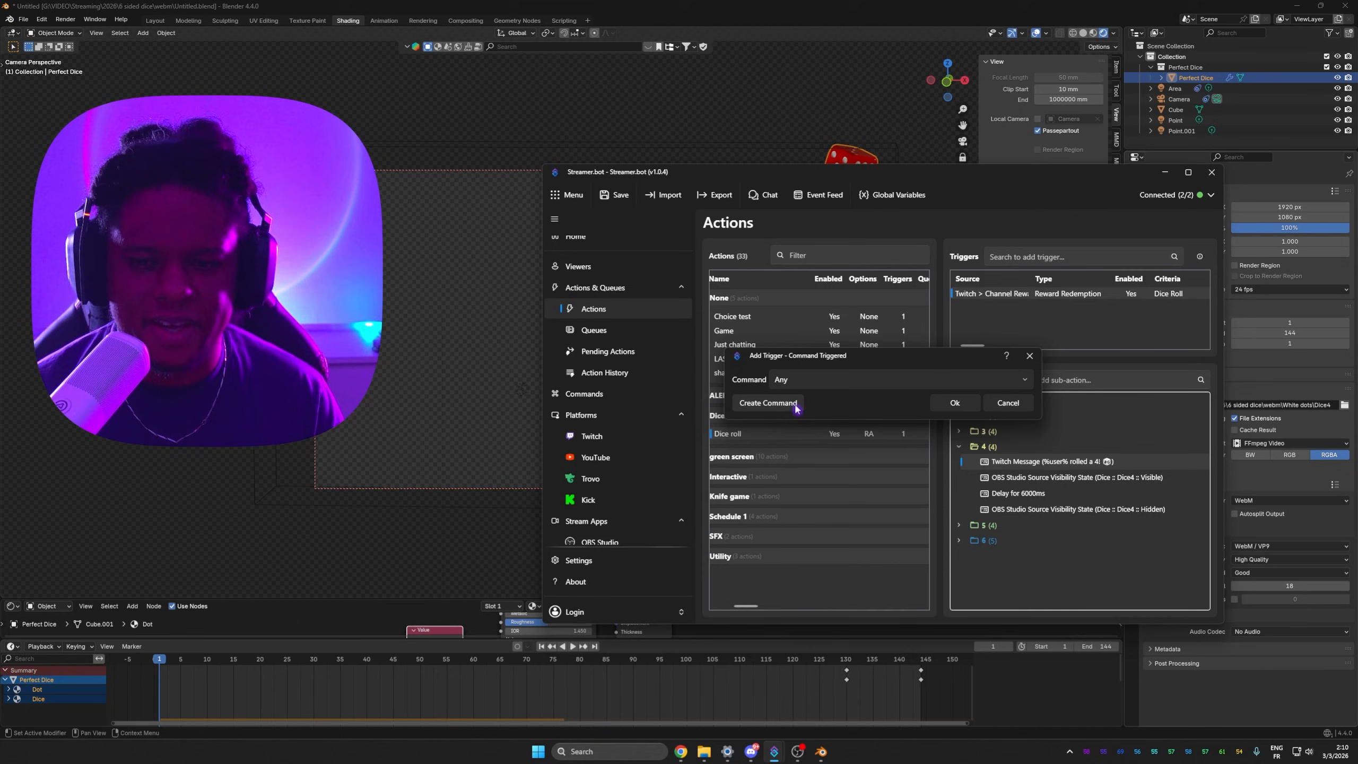
pyautogui.click(1009, 404)
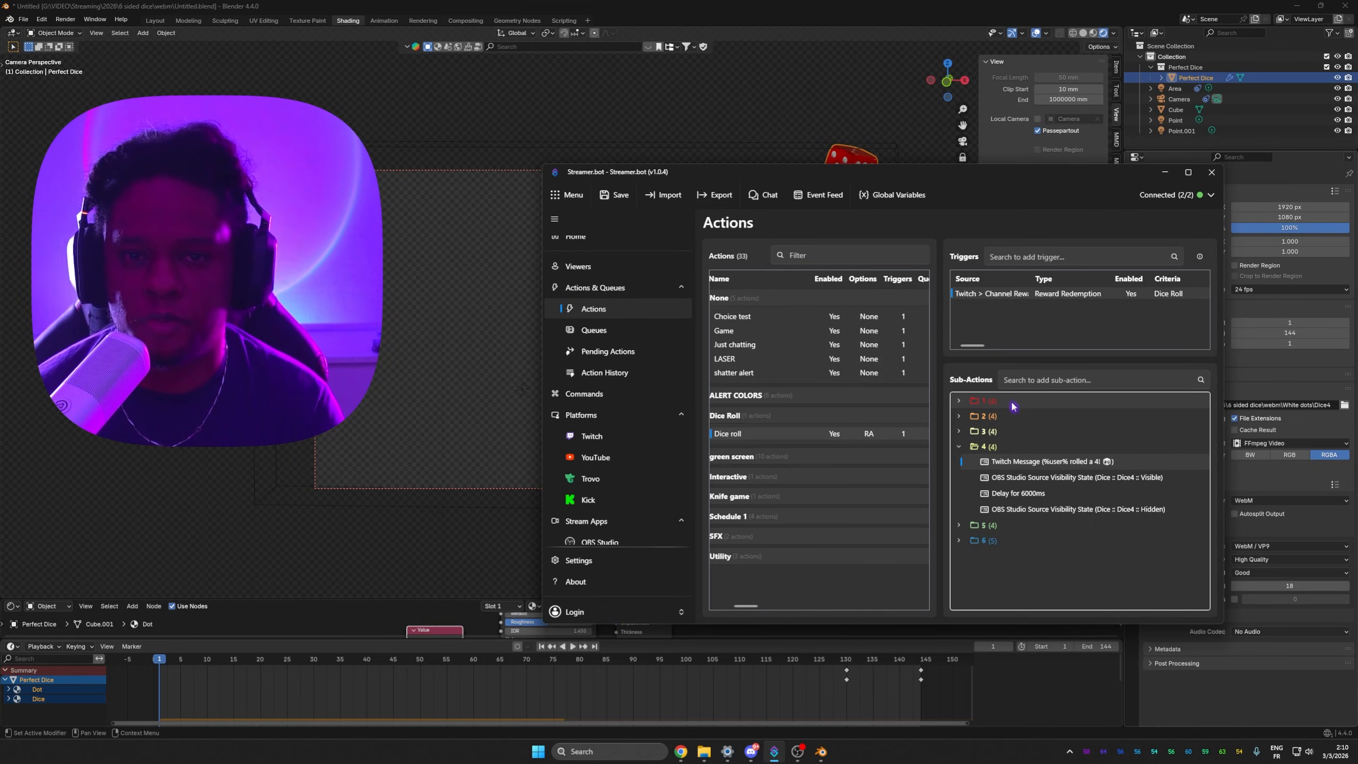
# Step: Switch to OBS and redeem the Choice Test channel-point reward in chat with the number 2
pyautogui.click(698, 9)
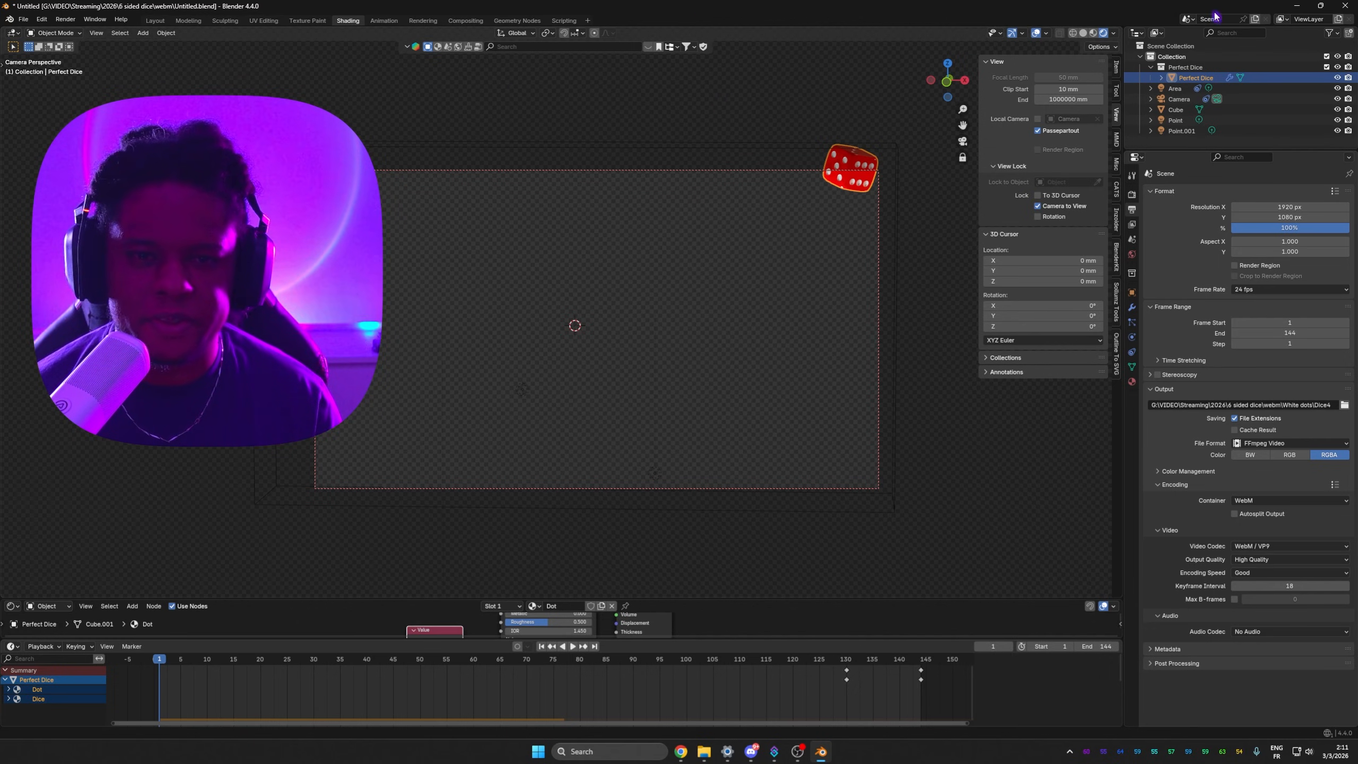
pyautogui.click(1296, 6)
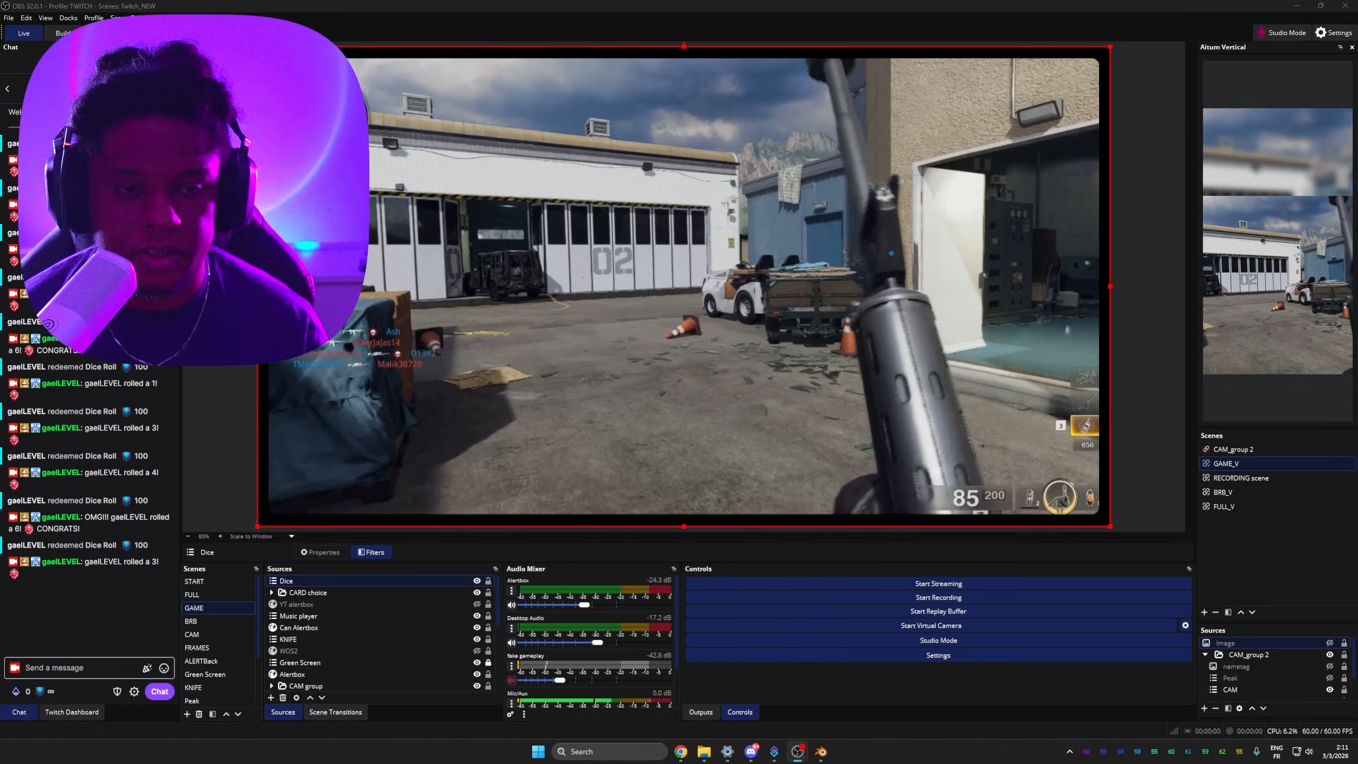
pyautogui.click(337, 593)
pyautogui.click(40, 691)
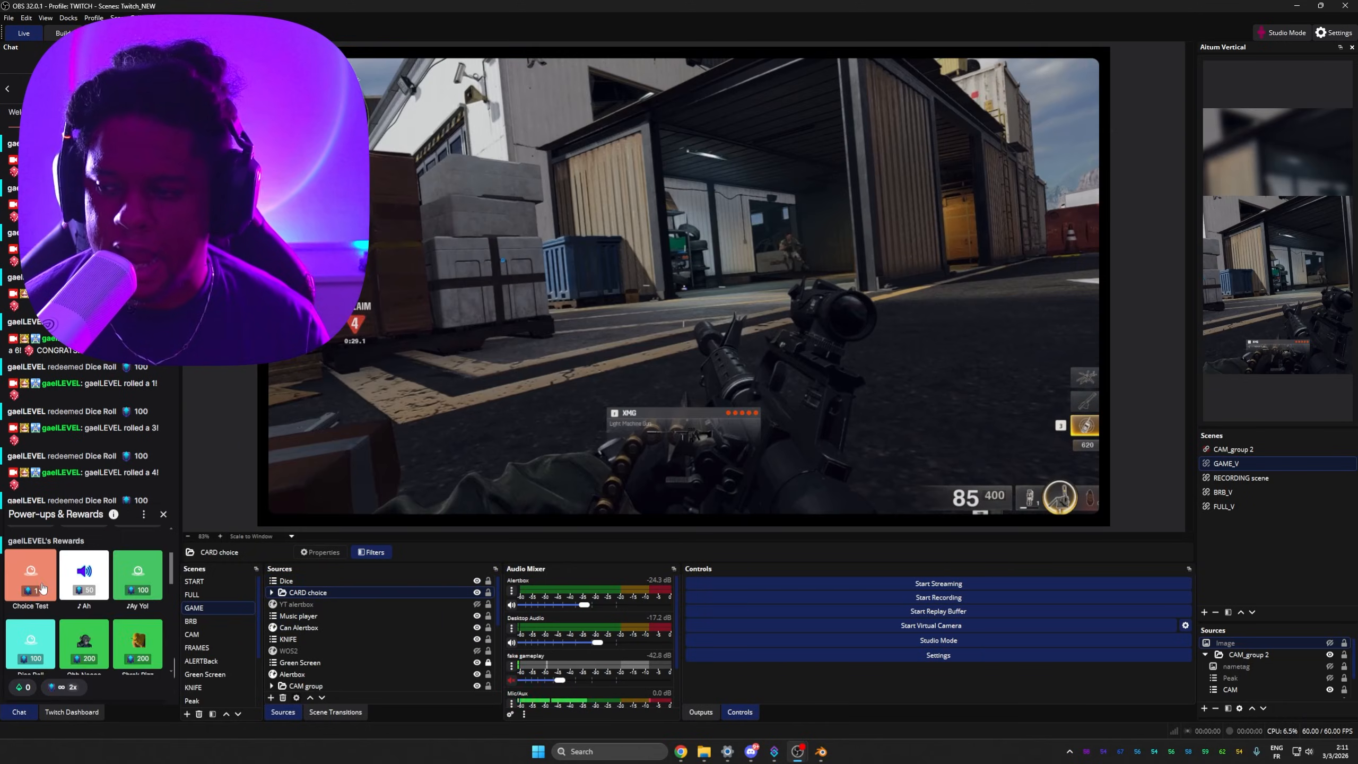
pyautogui.click(43, 587)
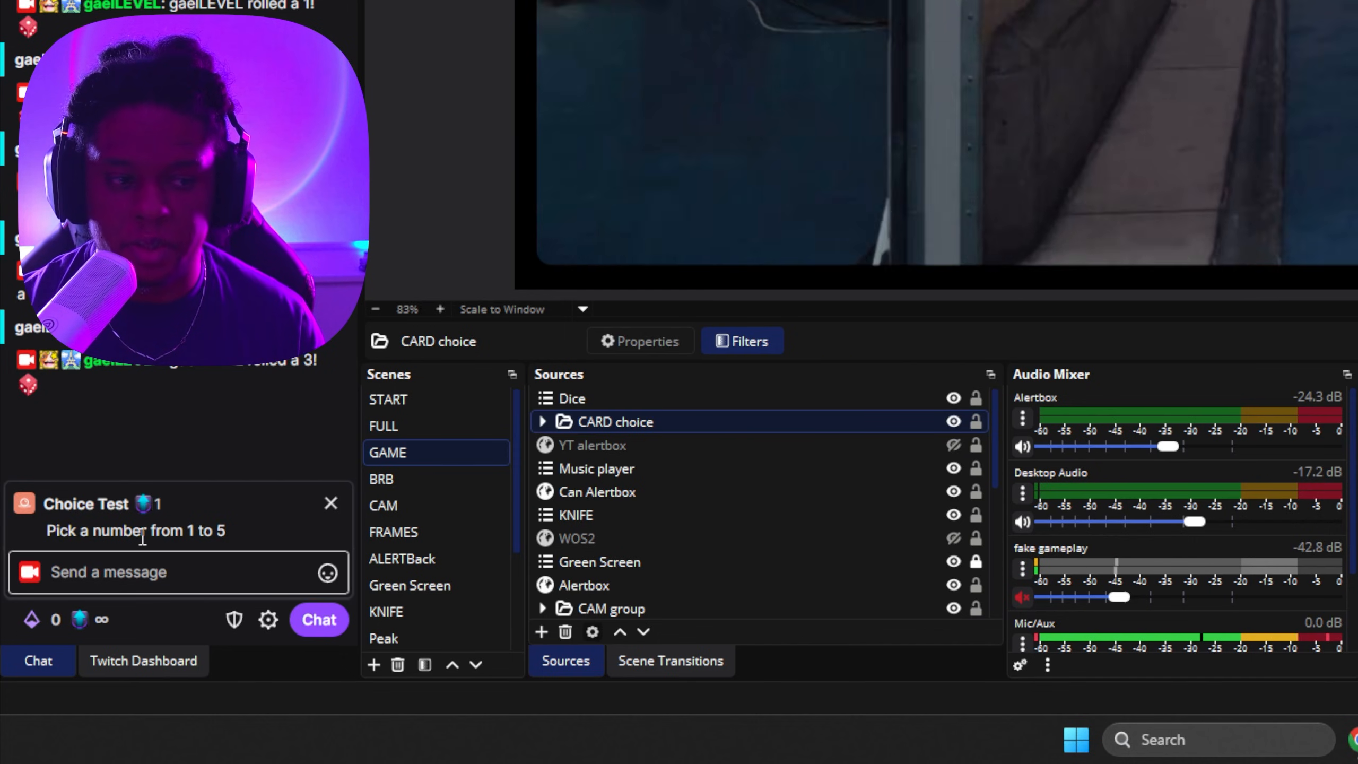
pyautogui.click(160, 566)
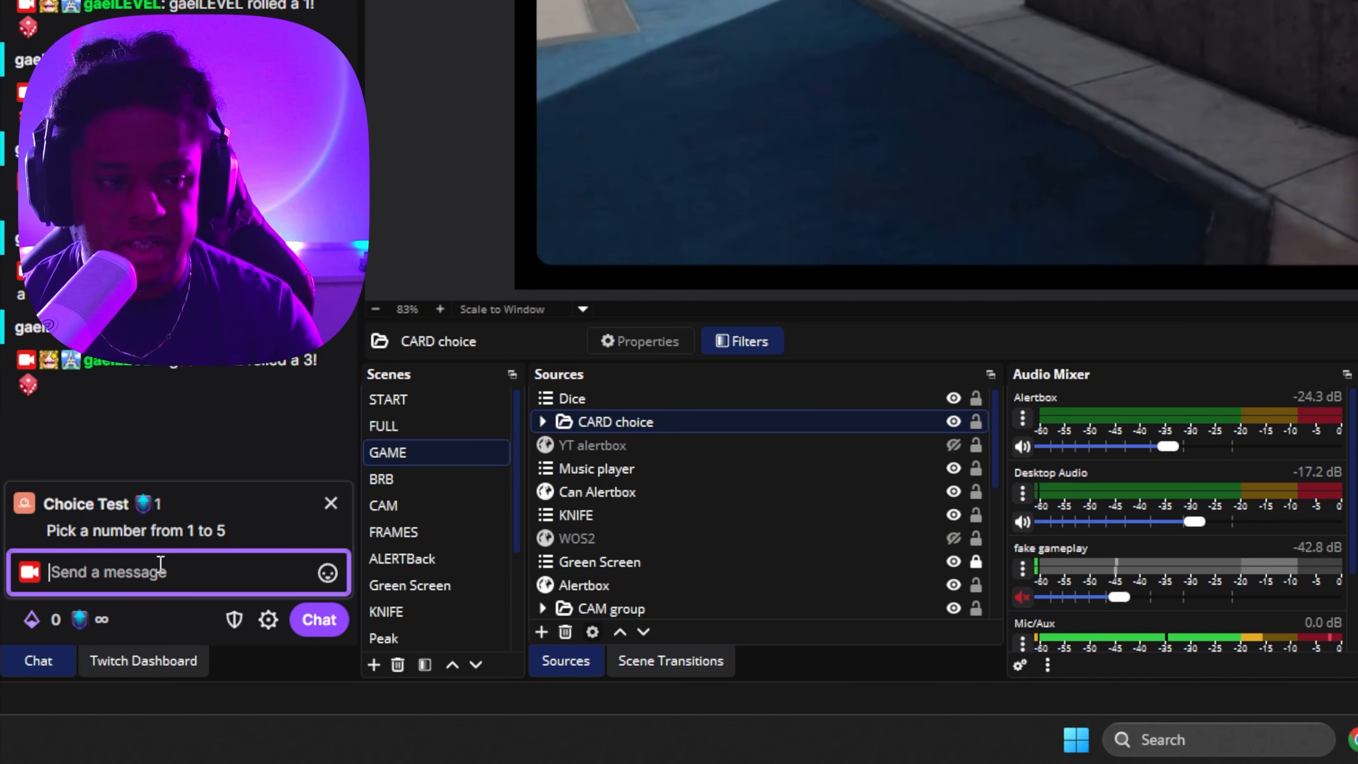
pyautogui.write('2')
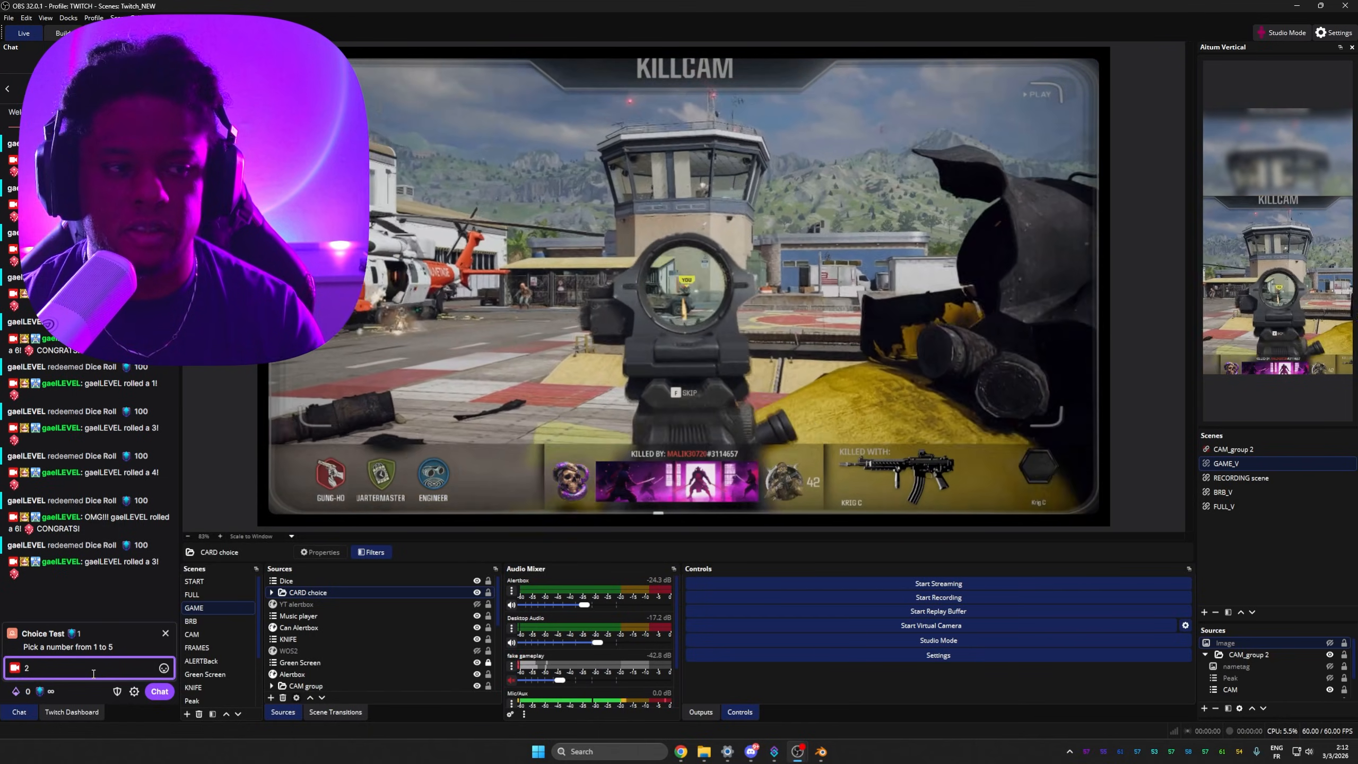
pyautogui.press('Return')
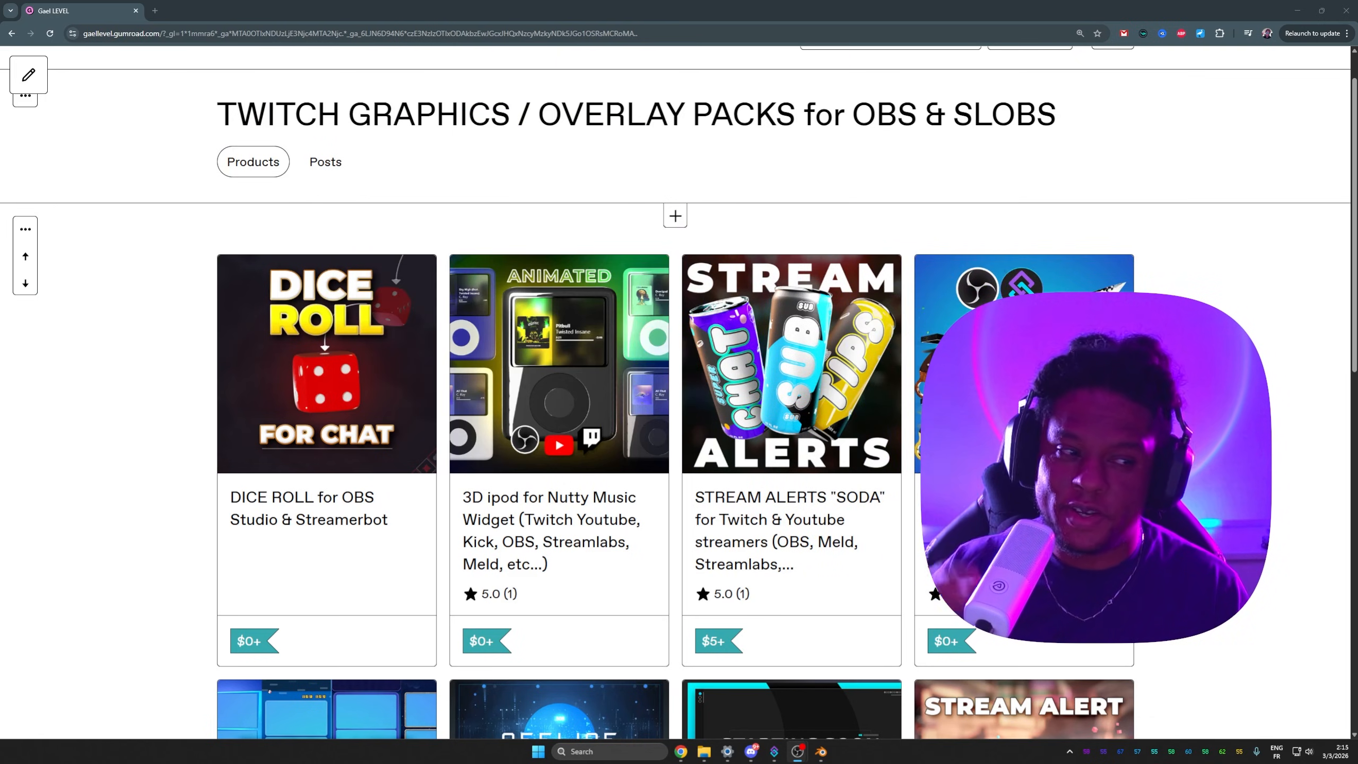
# Step: Open the DICE ROLL for OBS Studio & Streamerbot product page on Gumroad and read its description
pyautogui.click(292, 357)
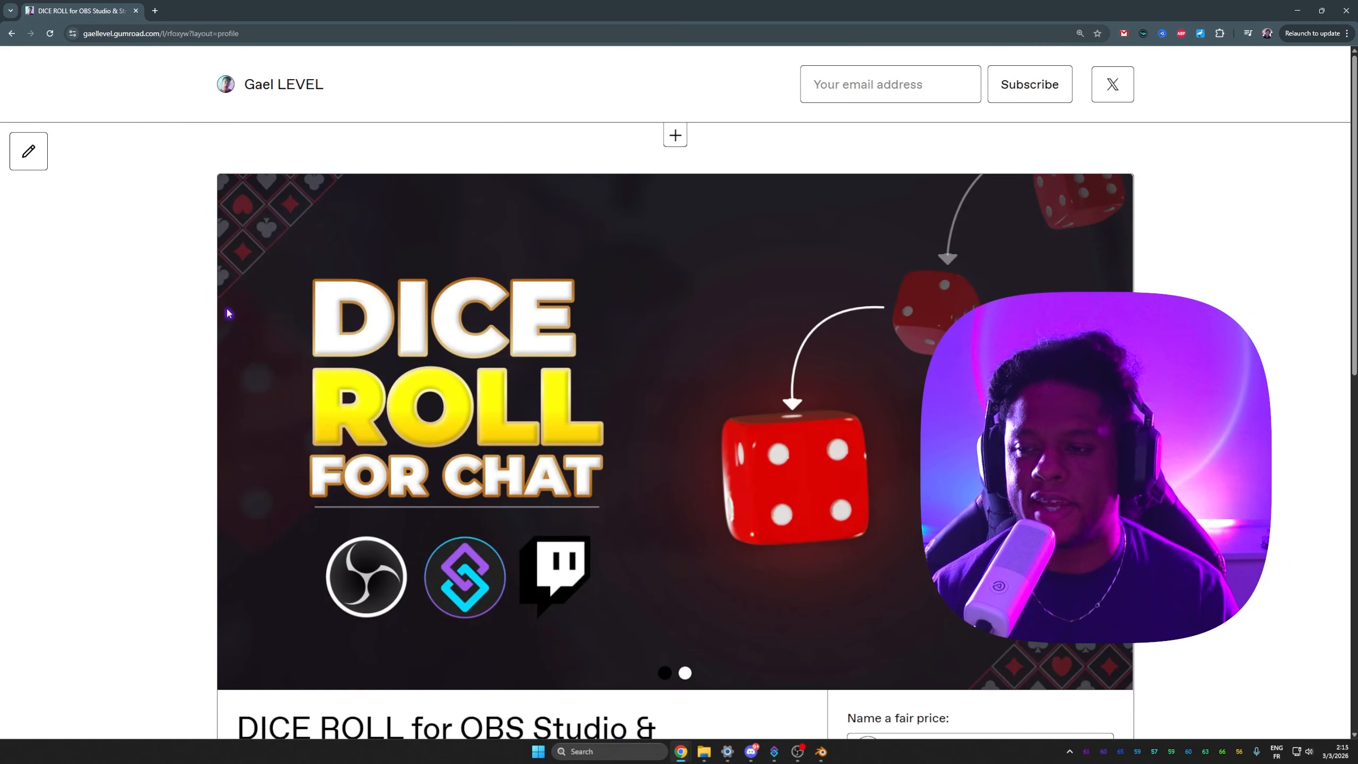
pyautogui.scroll(-2, 229, 313)
pyautogui.scroll(-2, 227, 313)
pyautogui.scroll(-4, 227, 313)
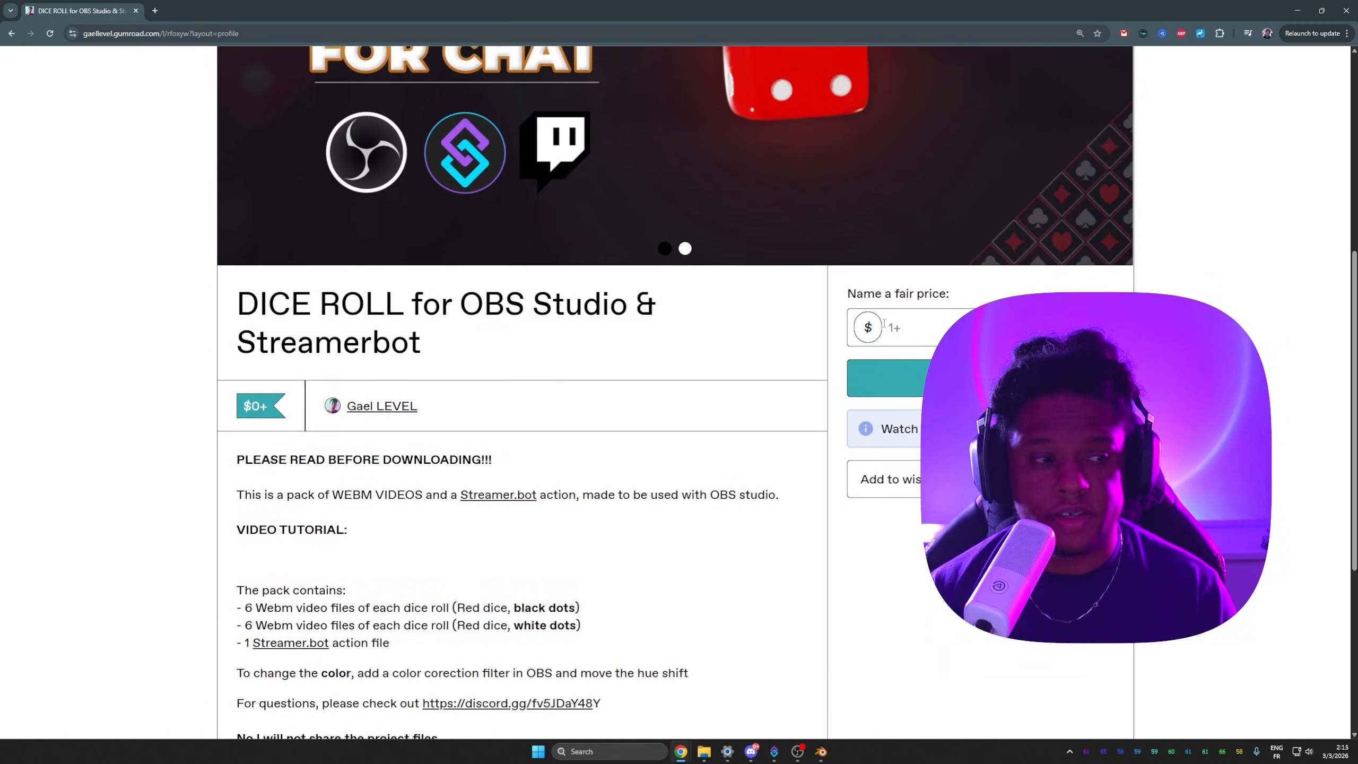
pyautogui.click(918, 278)
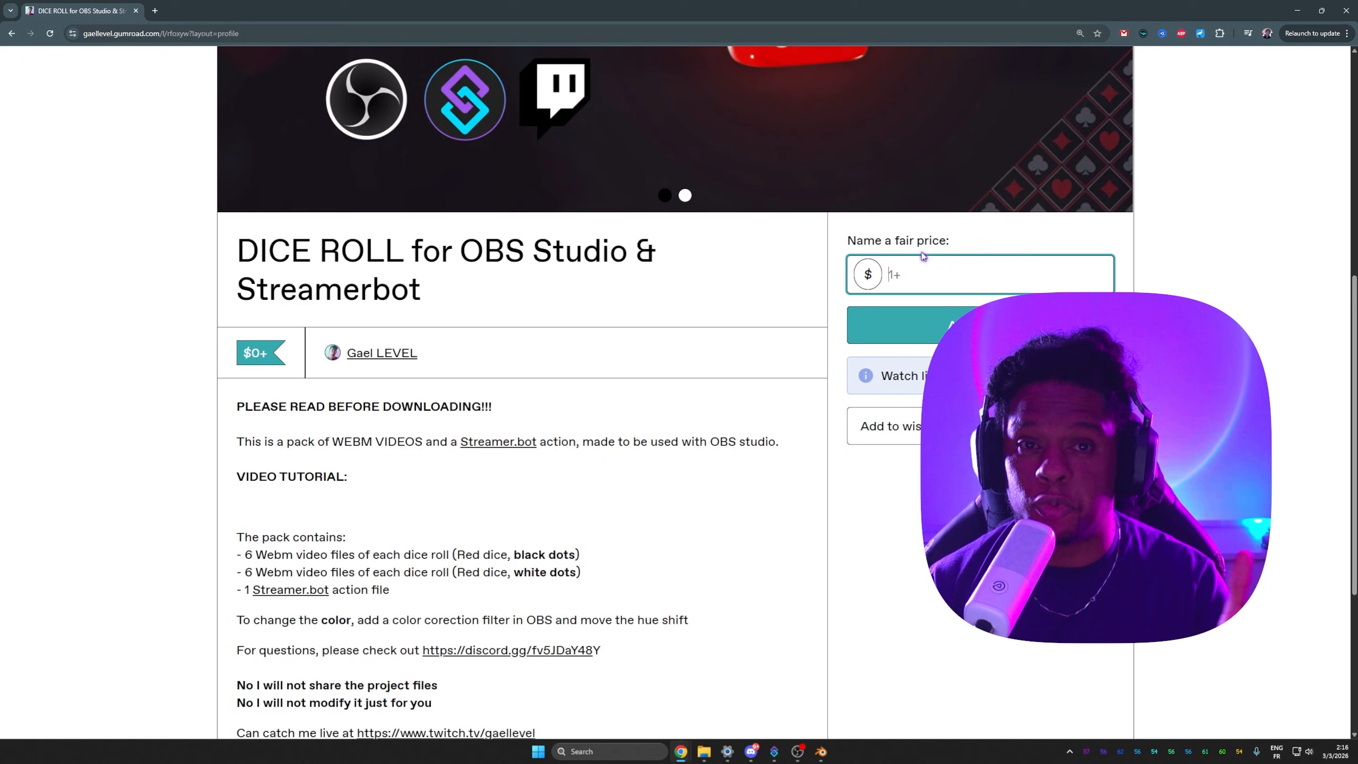
pyautogui.scroll(1, 441, 334)
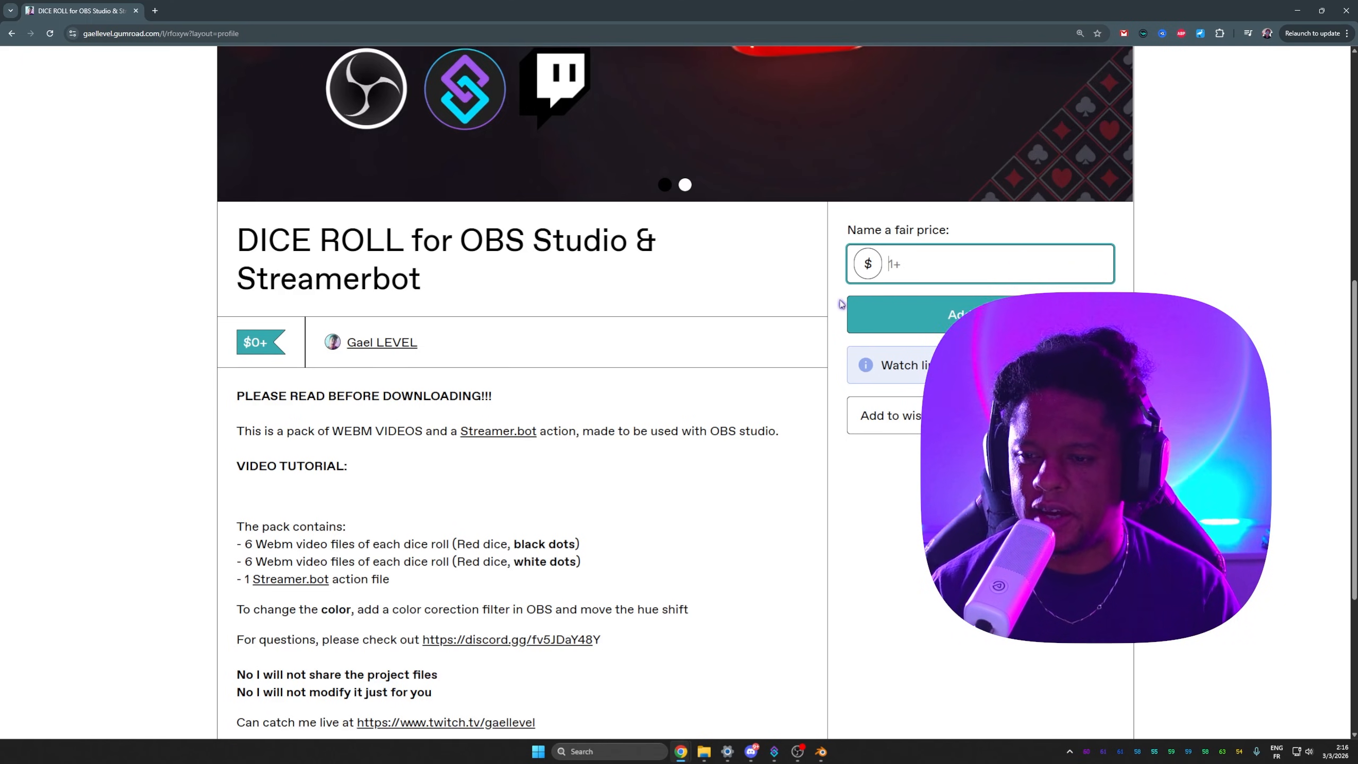
pyautogui.scroll(-5, 441, 334)
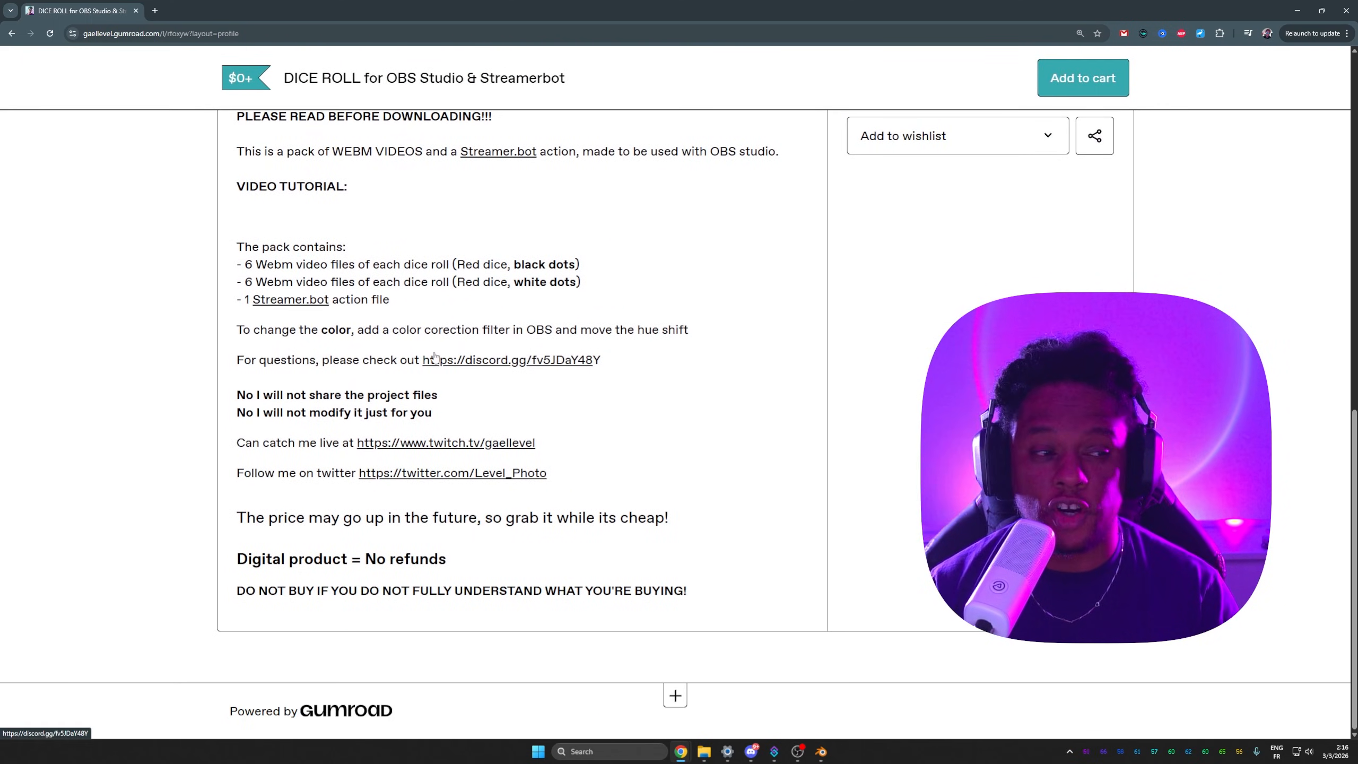
pyautogui.scroll(4, 449, 345)
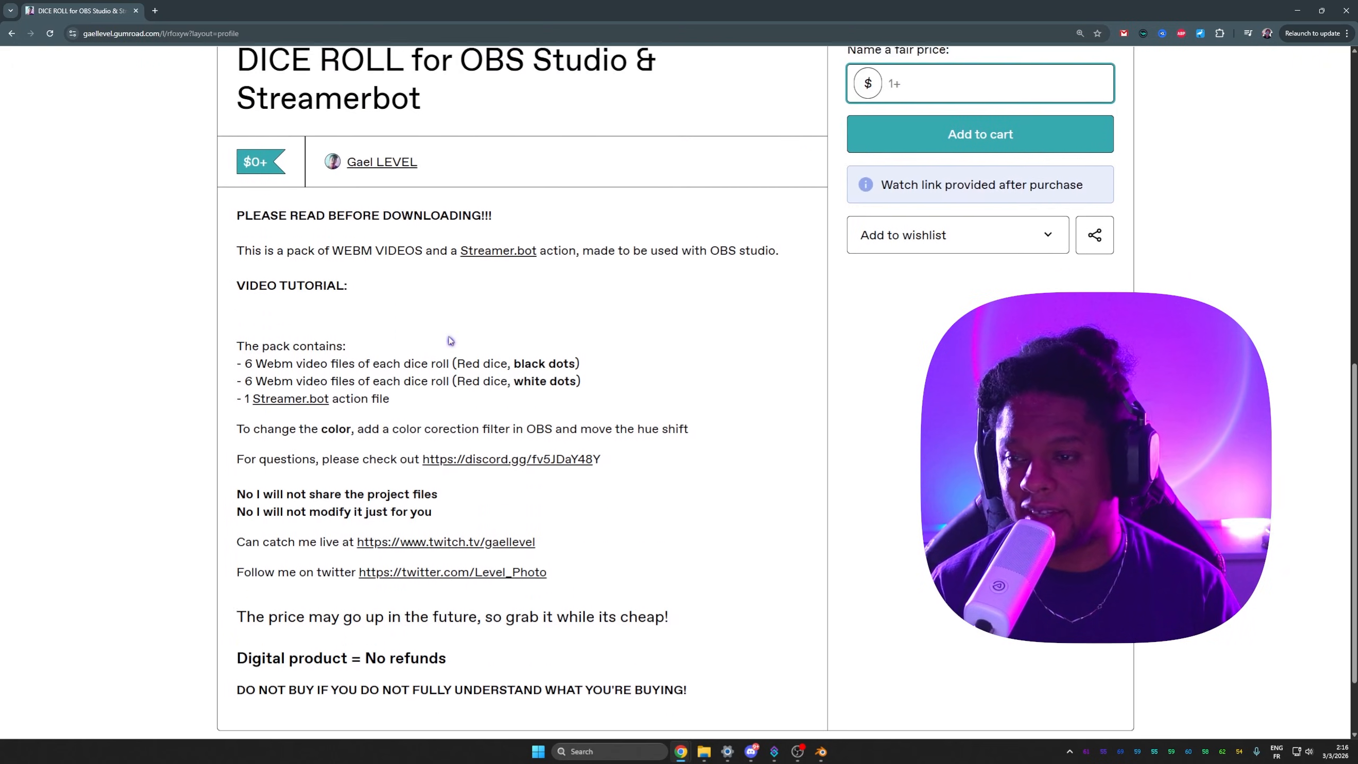
pyautogui.scroll(10, 477, 331)
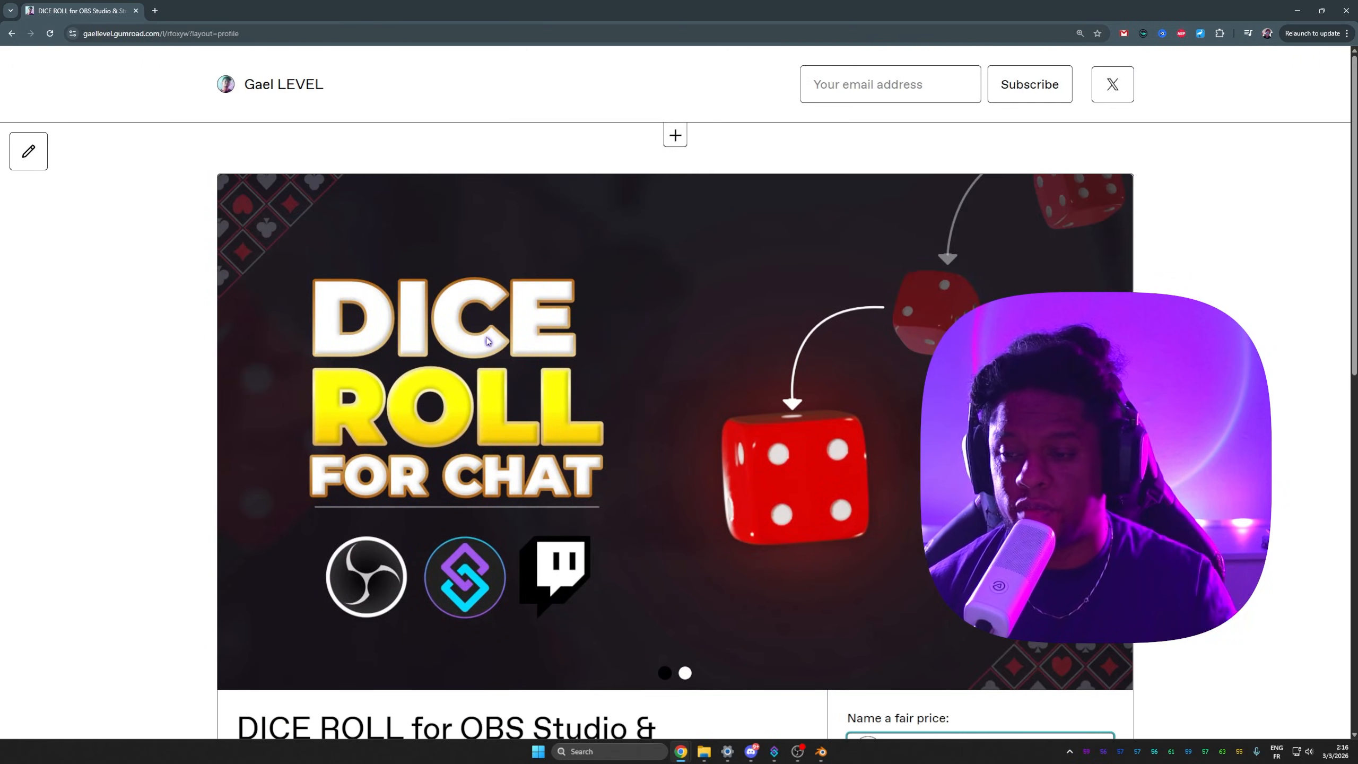
# Step: Move to the next preview slide of the product and play its video
pyautogui.click(1110, 431)
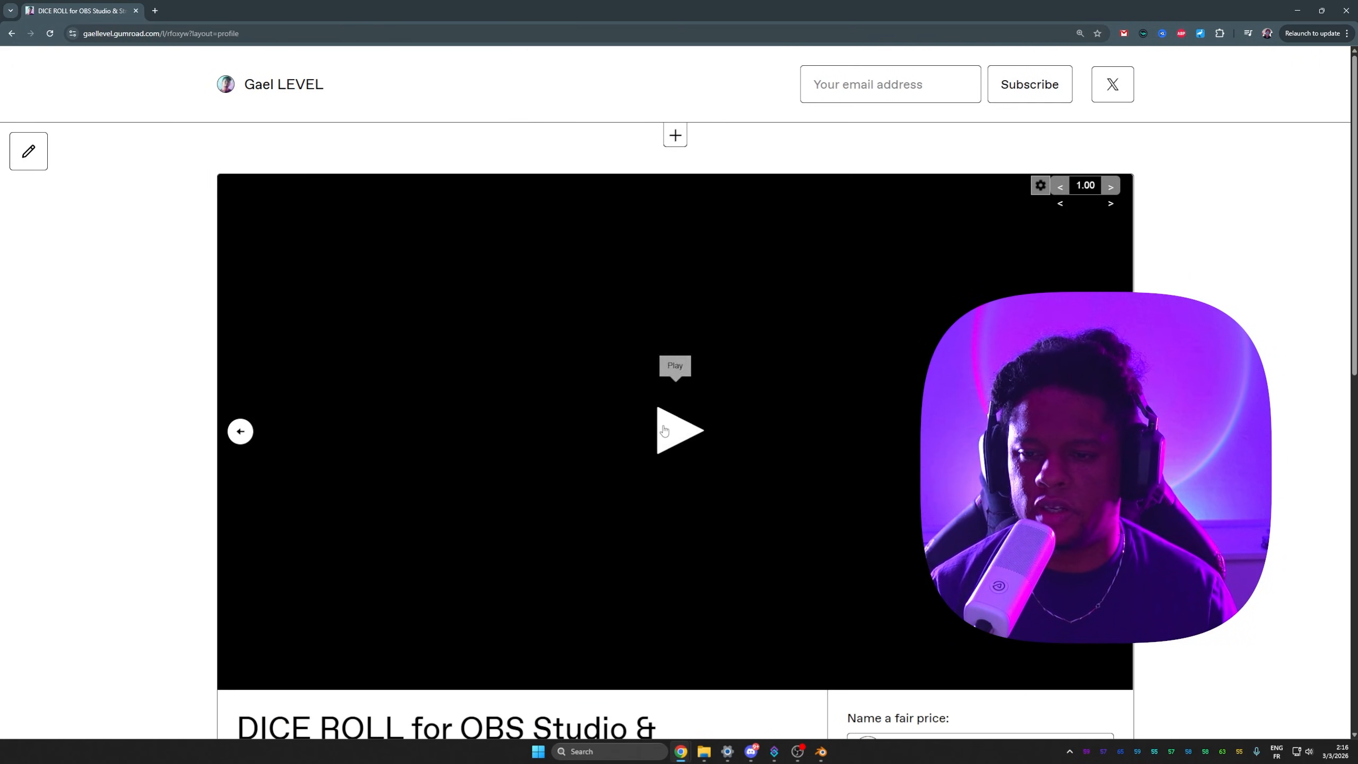
pyautogui.click(662, 427)
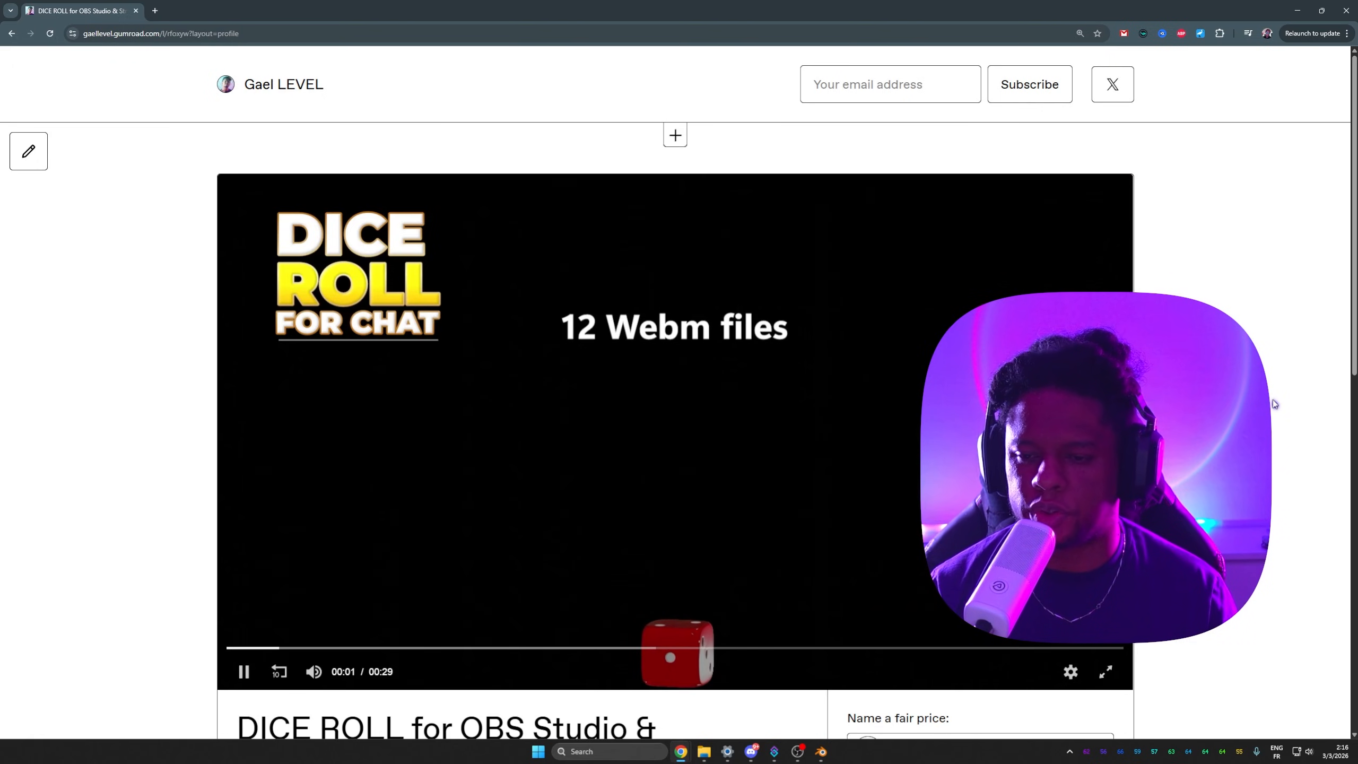